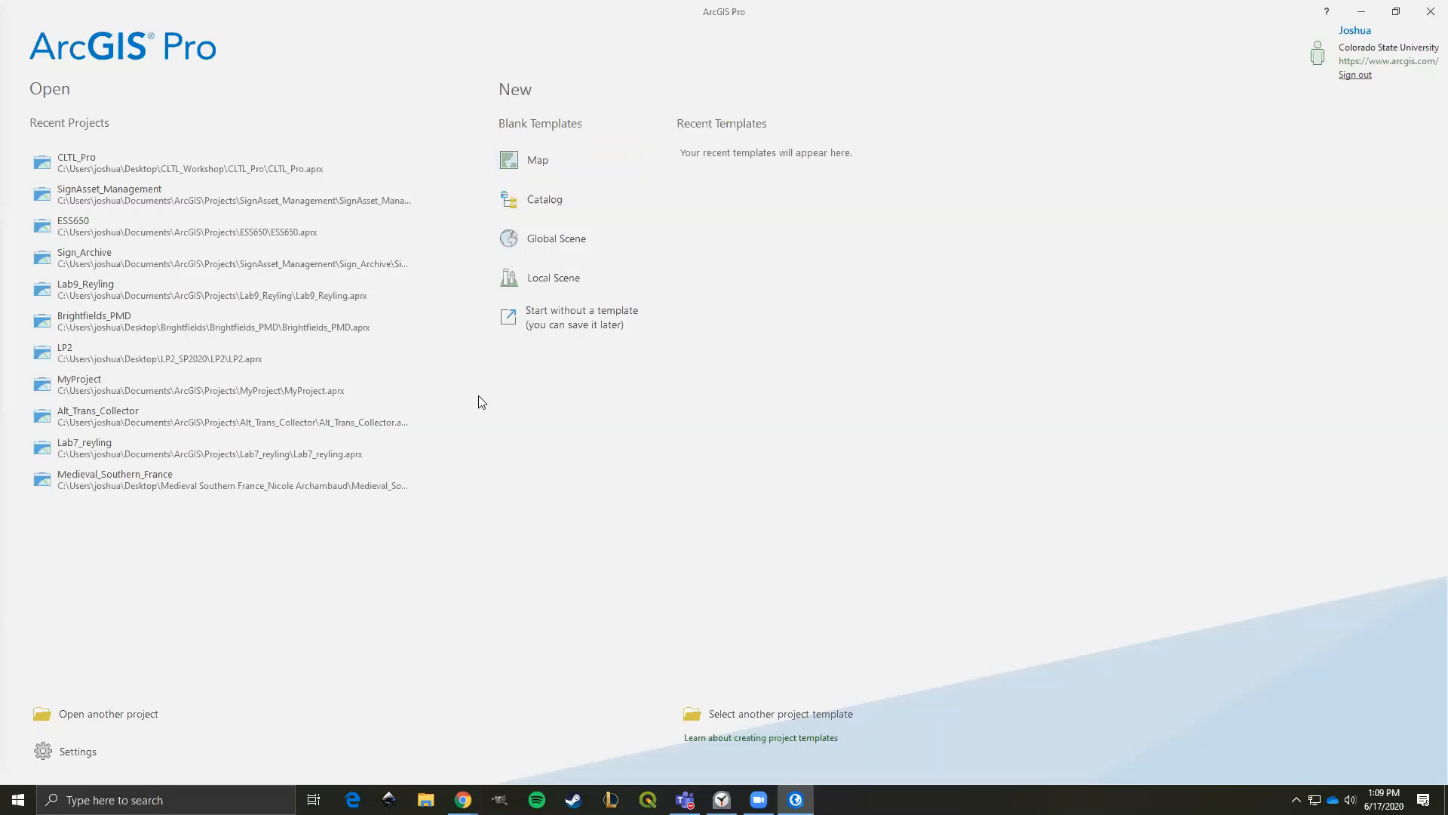
- Start a new project from the blank Map template and set its location to the CLTL_Workshop folder on the Desktop
click(511, 164)
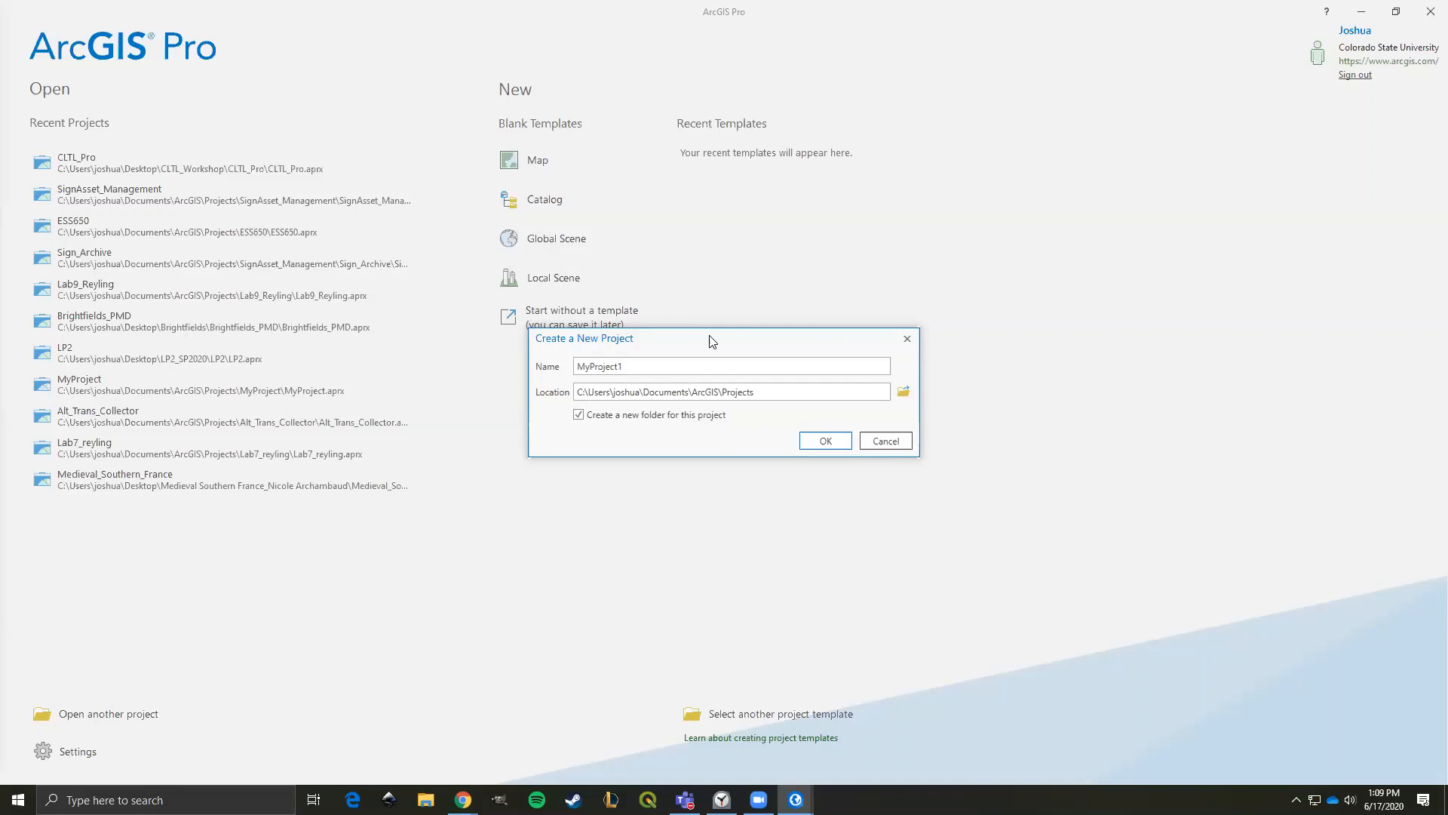
click(904, 393)
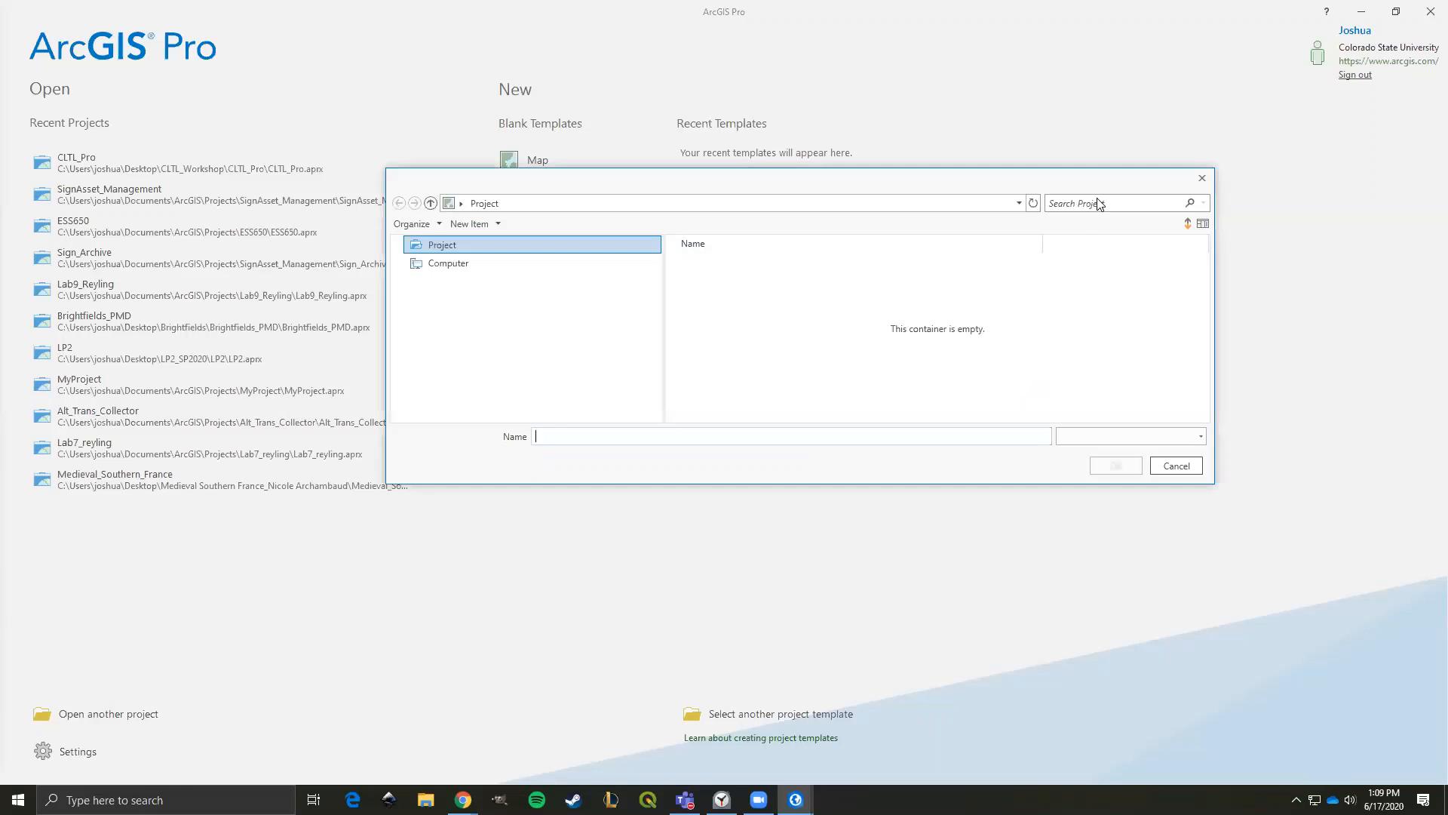
click(1177, 466)
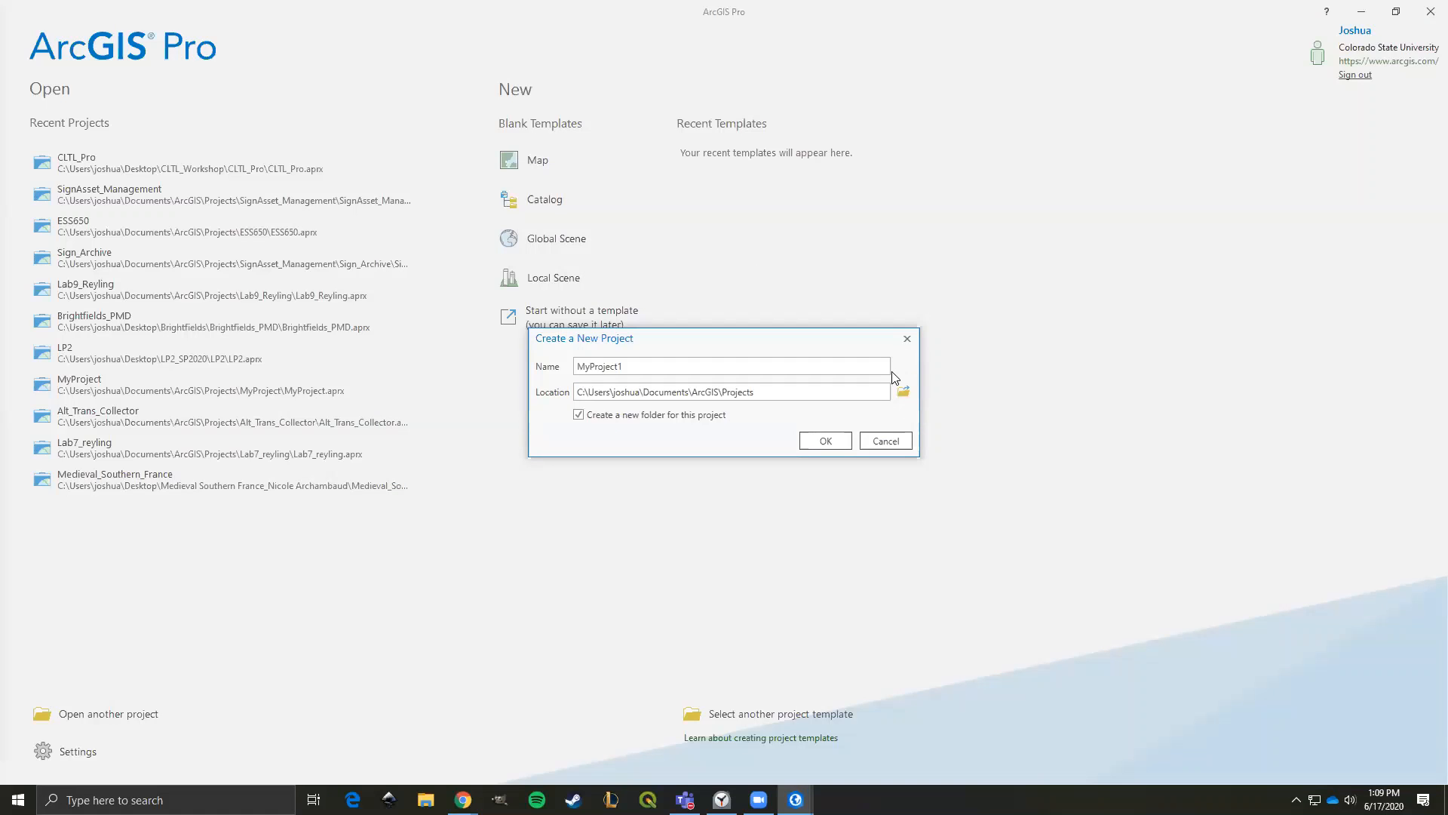
click(906, 395)
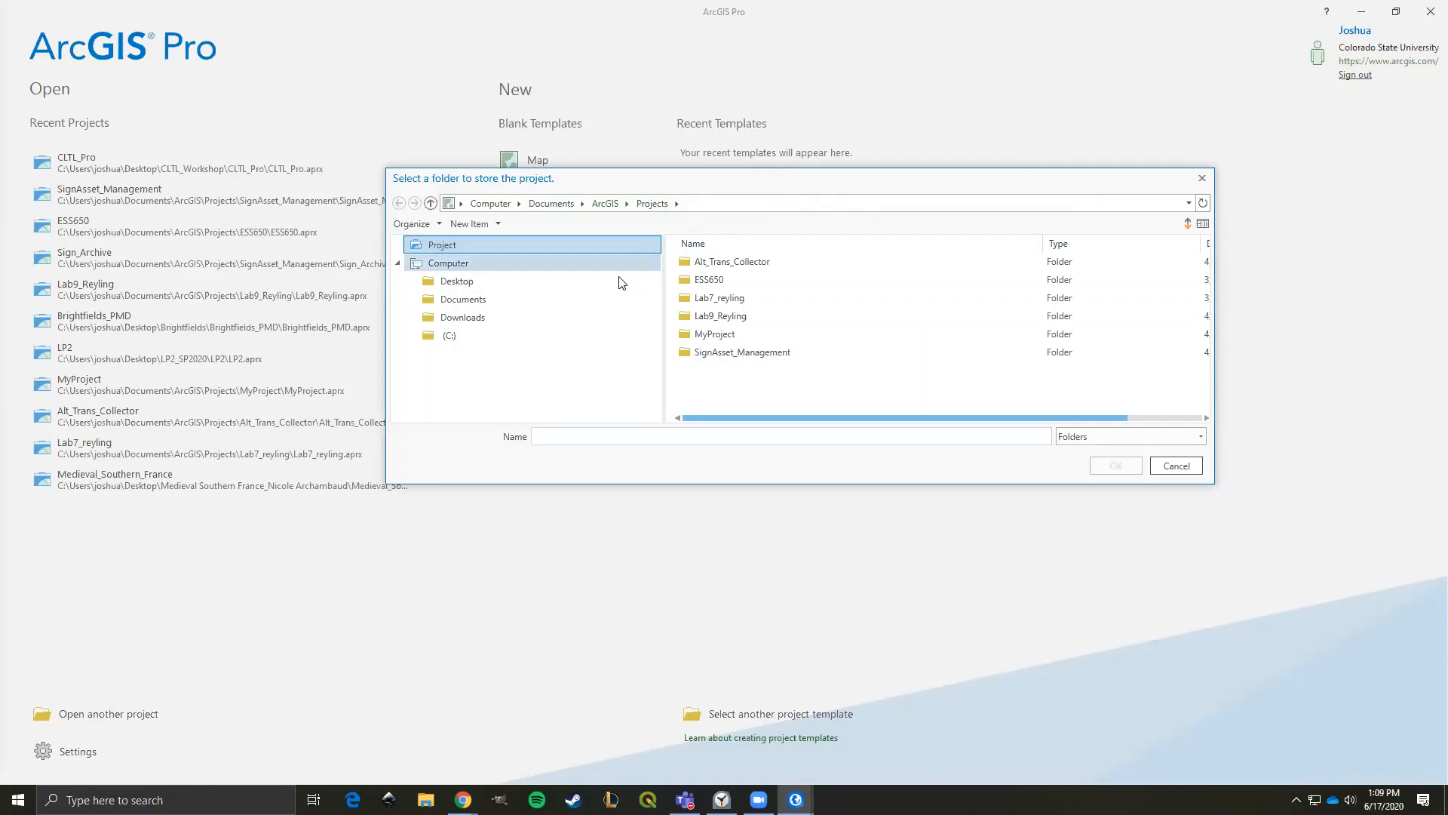
click(462, 284)
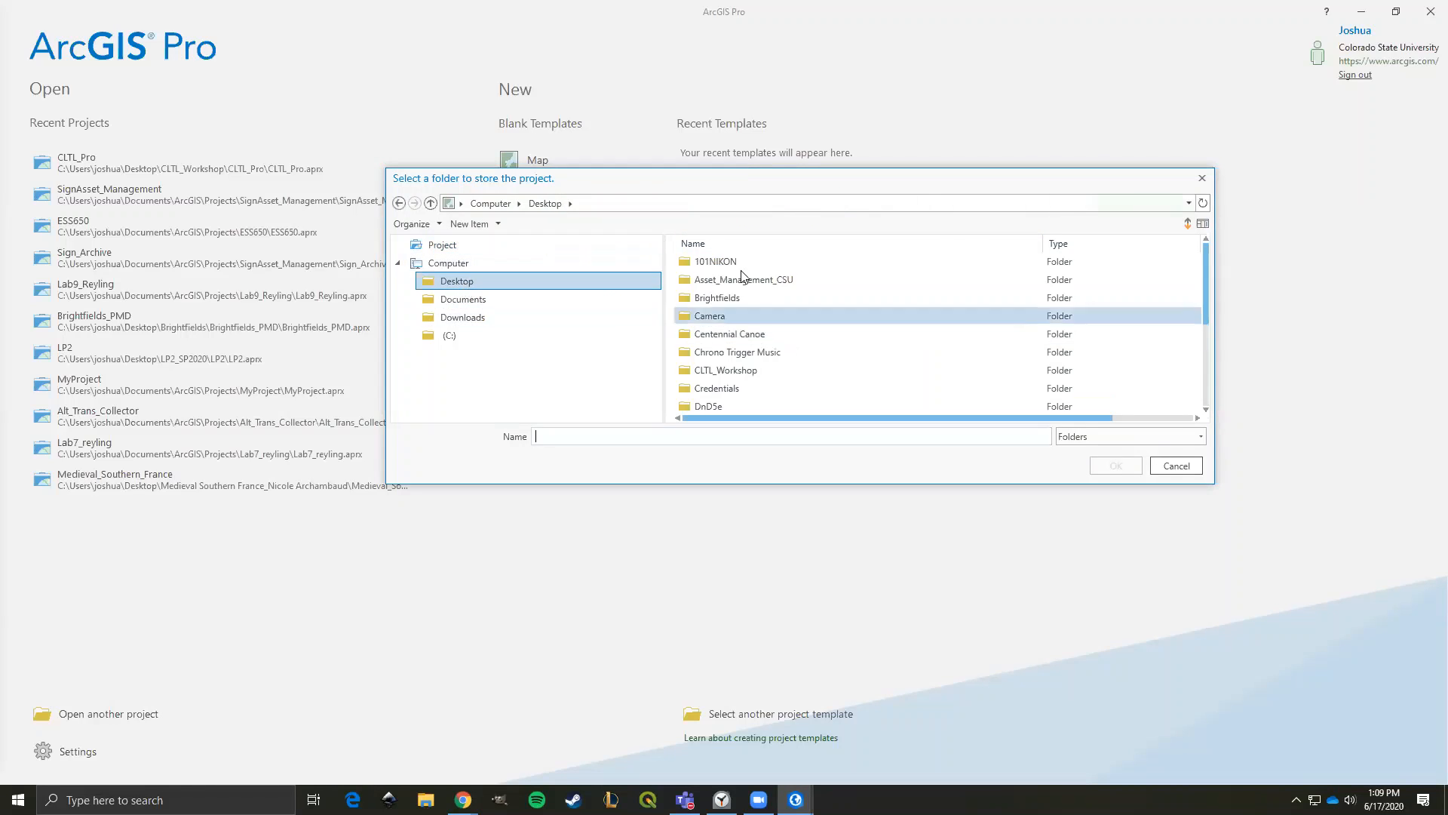
click(753, 368)
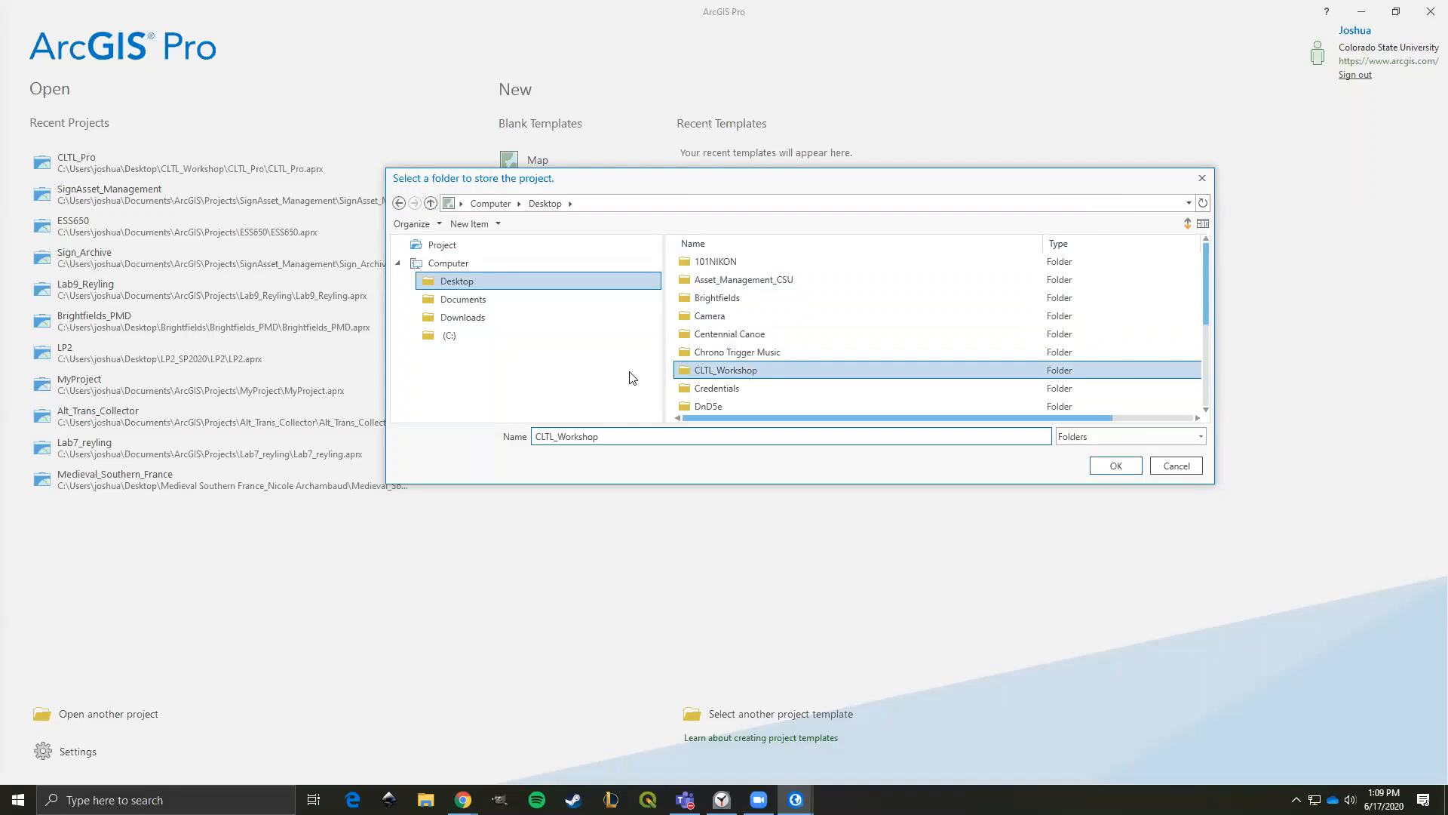
click(1115, 468)
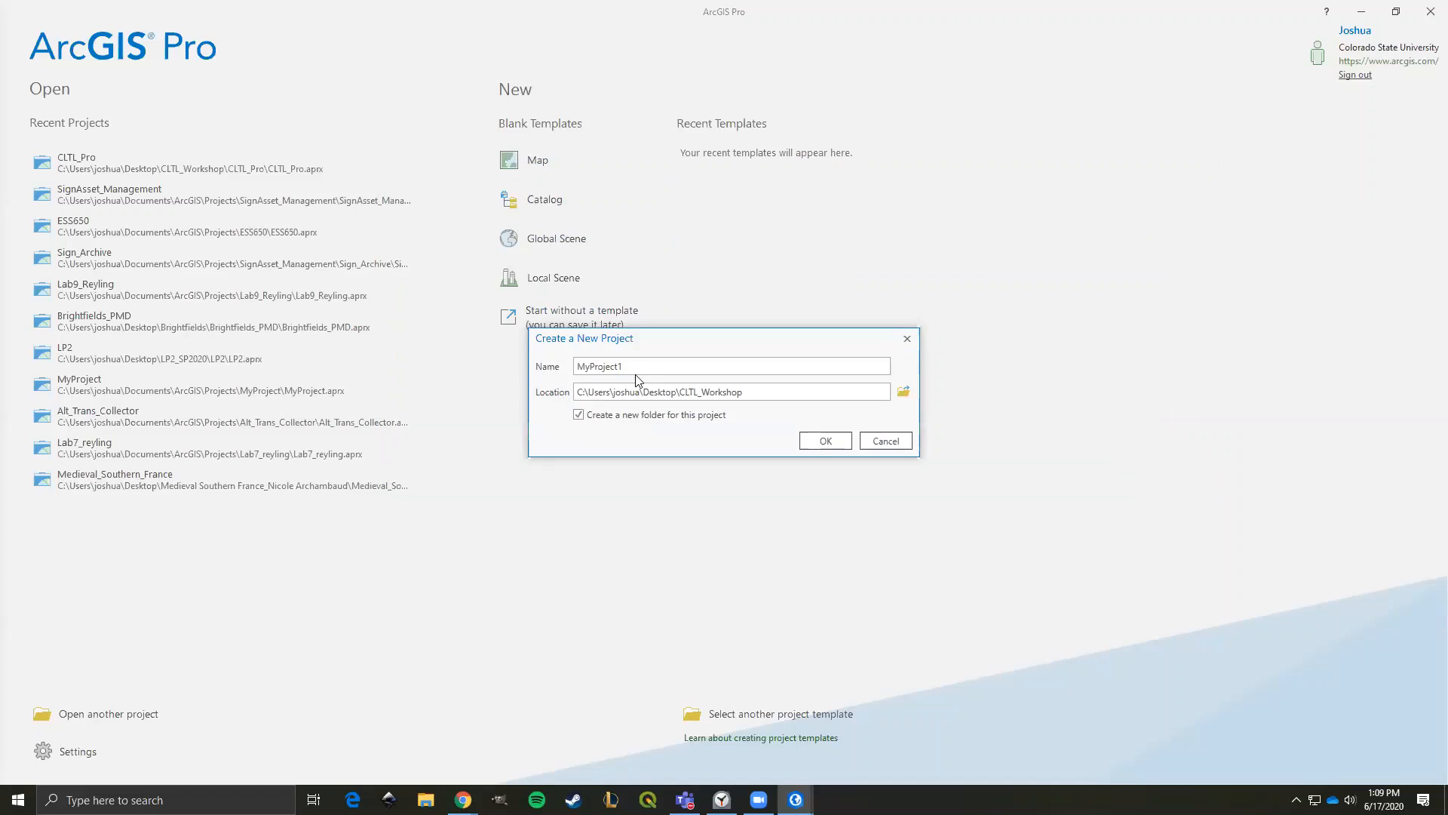
- Name the new project CLTL_Day2 and create it
click(748, 367)
key(BackSpace)
text(CLTL_Day2)
click(827, 441)
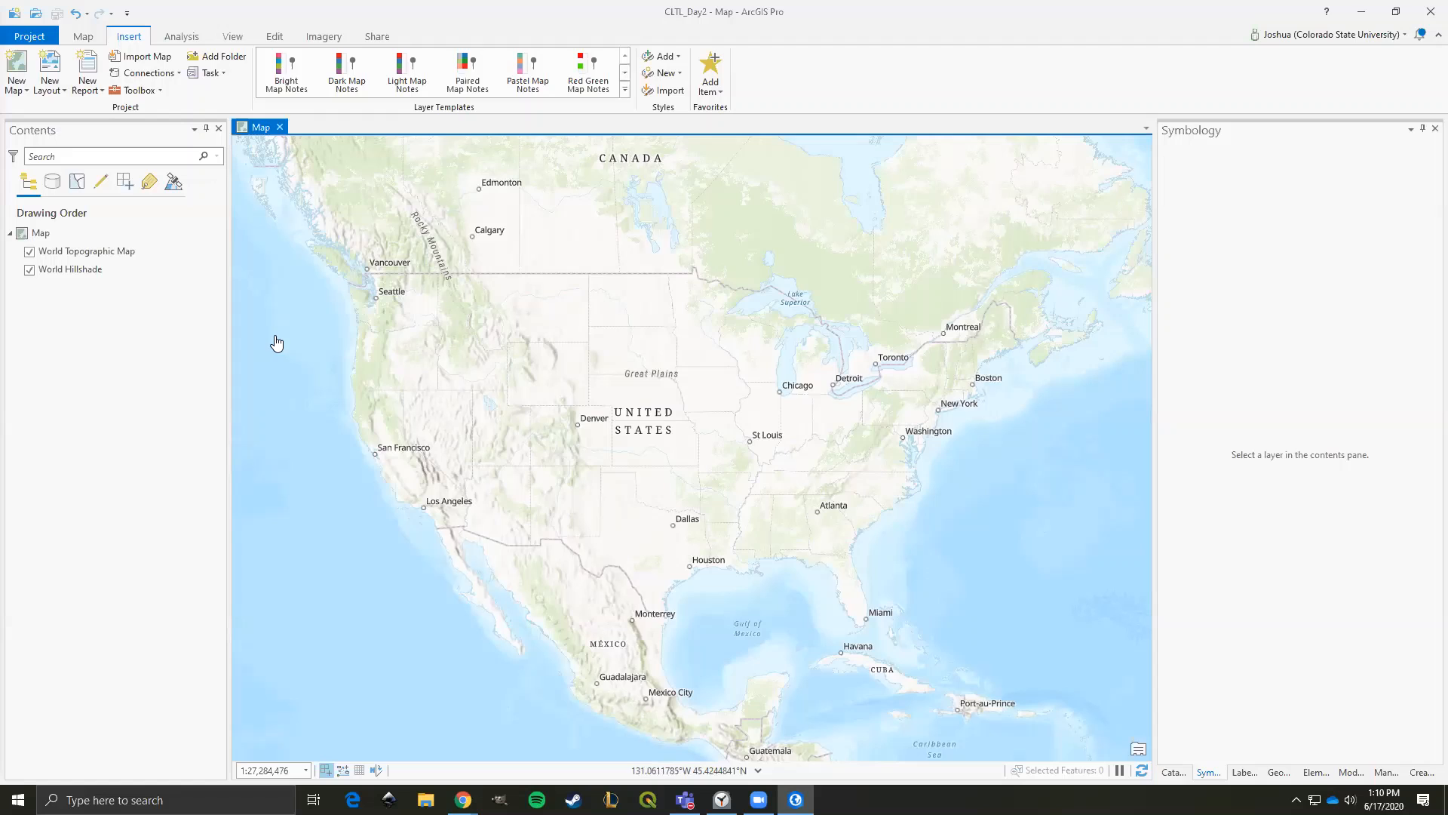
- Close the unneeded Create, Manage, Modify and Element panes and show the Catalog pane
click(1423, 775)
click(1435, 128)
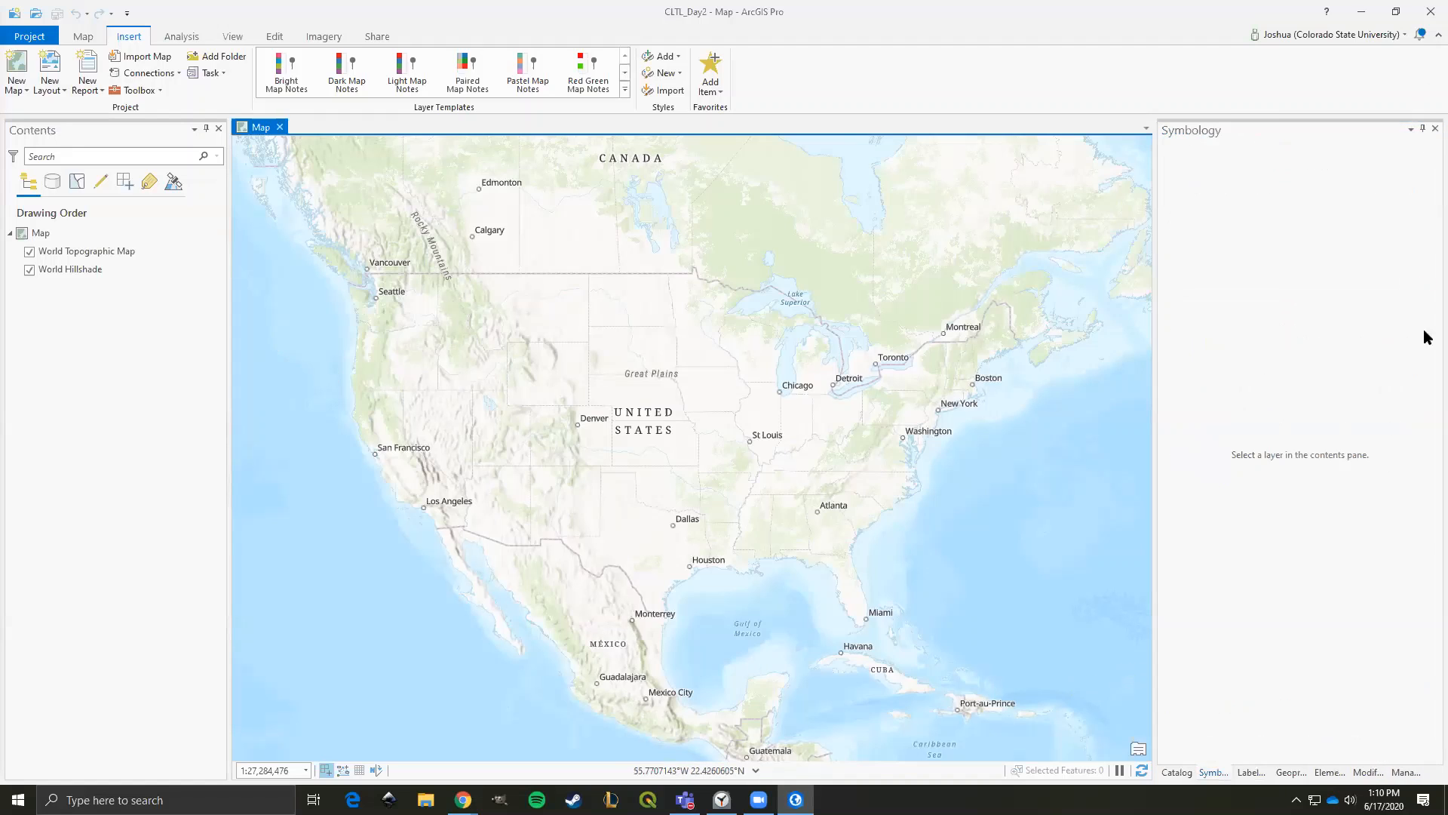
click(1409, 775)
click(1435, 128)
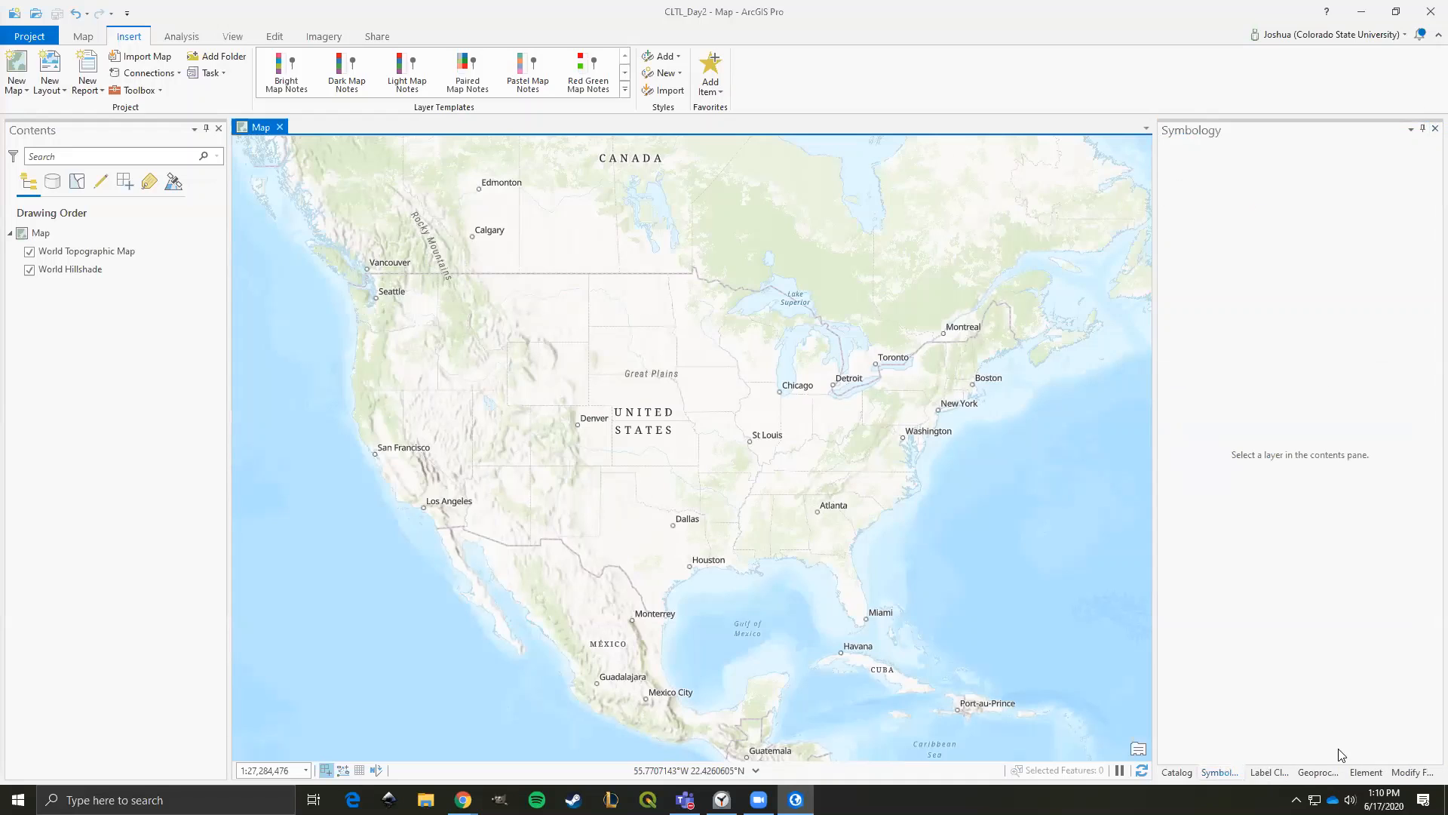
click(1412, 772)
click(1435, 129)
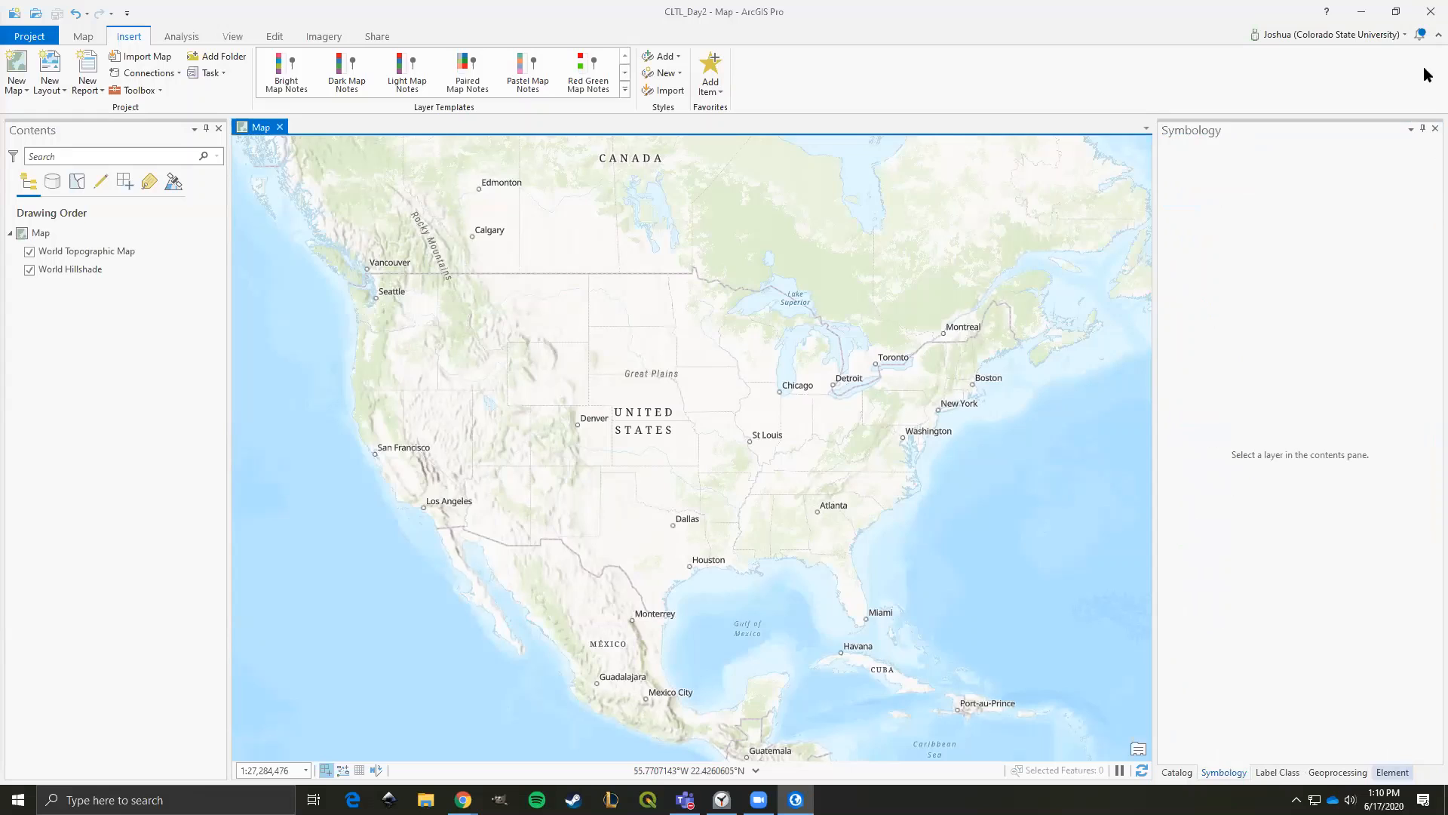
click(1433, 129)
click(1178, 776)
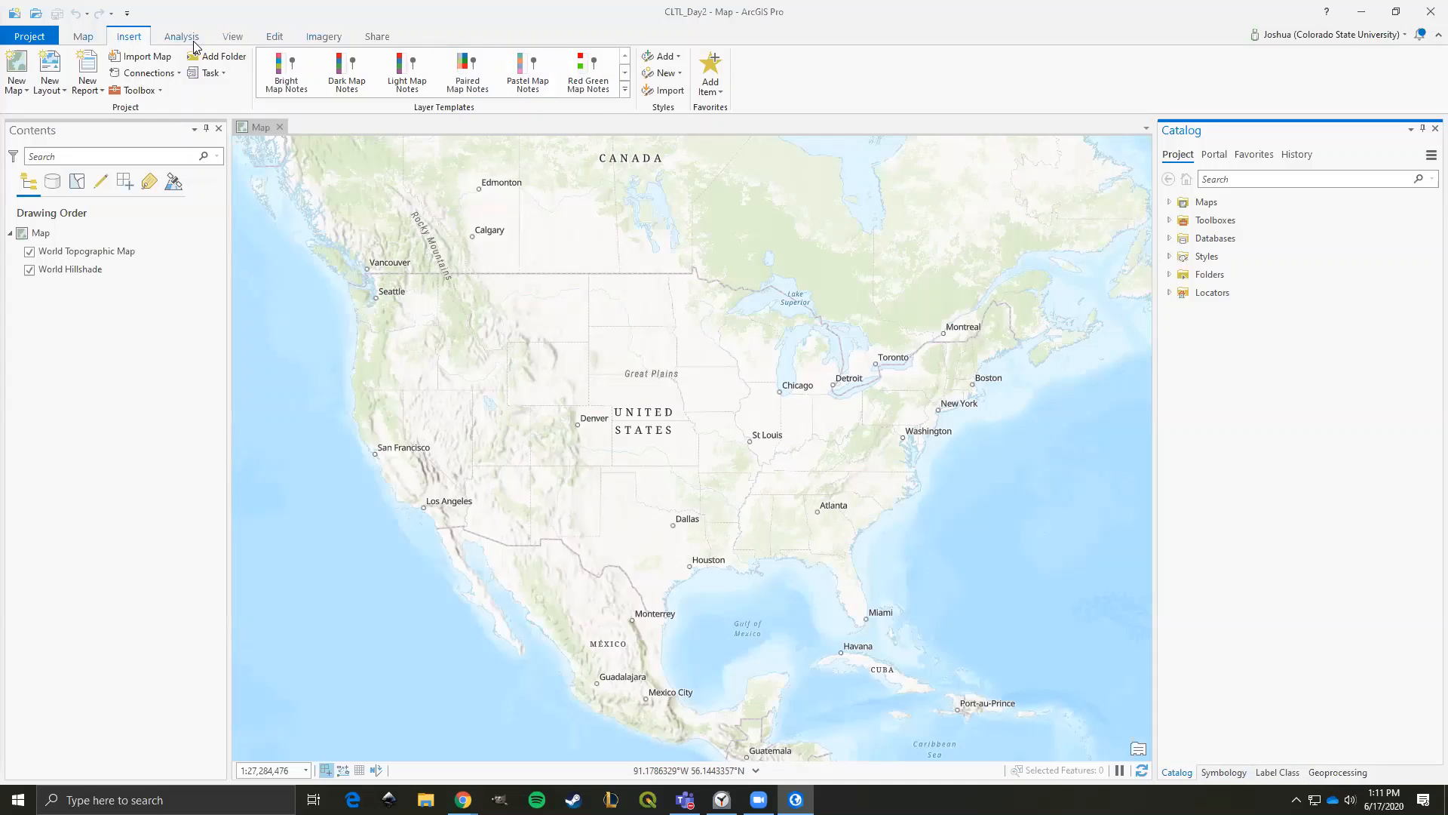
- Close the Catalog pane and reopen it
click(231, 37)
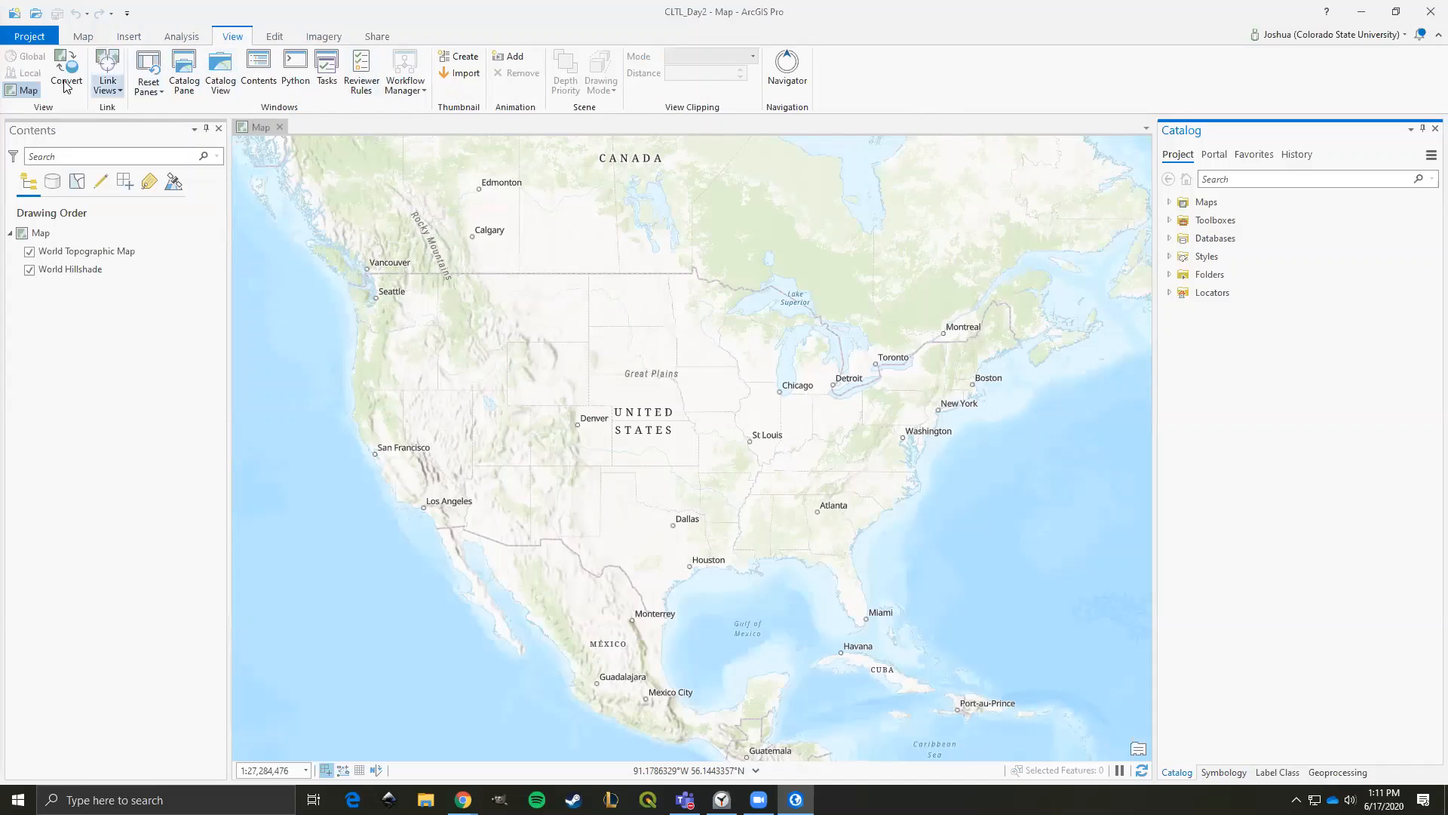
click(185, 68)
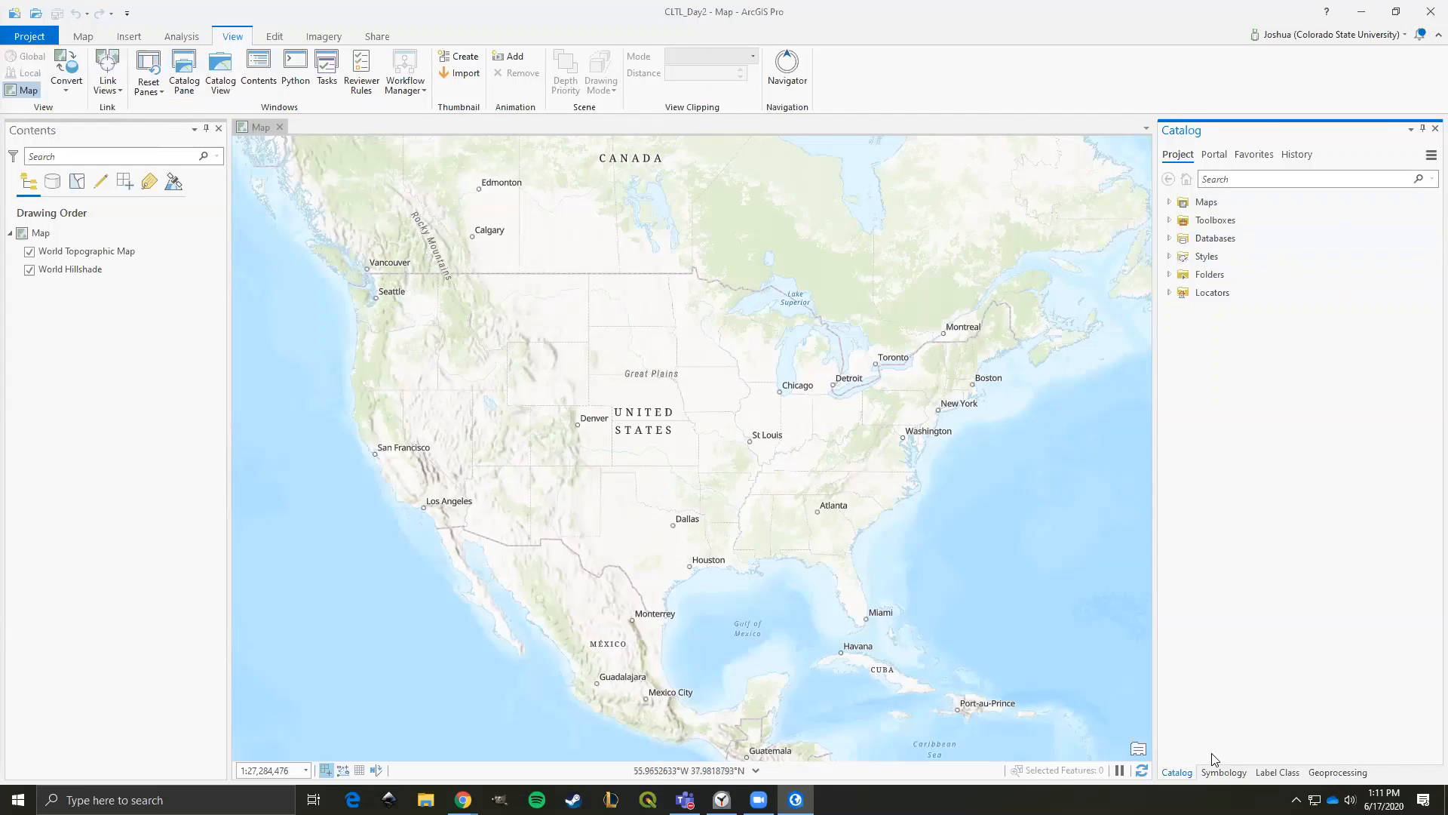
click(1434, 129)
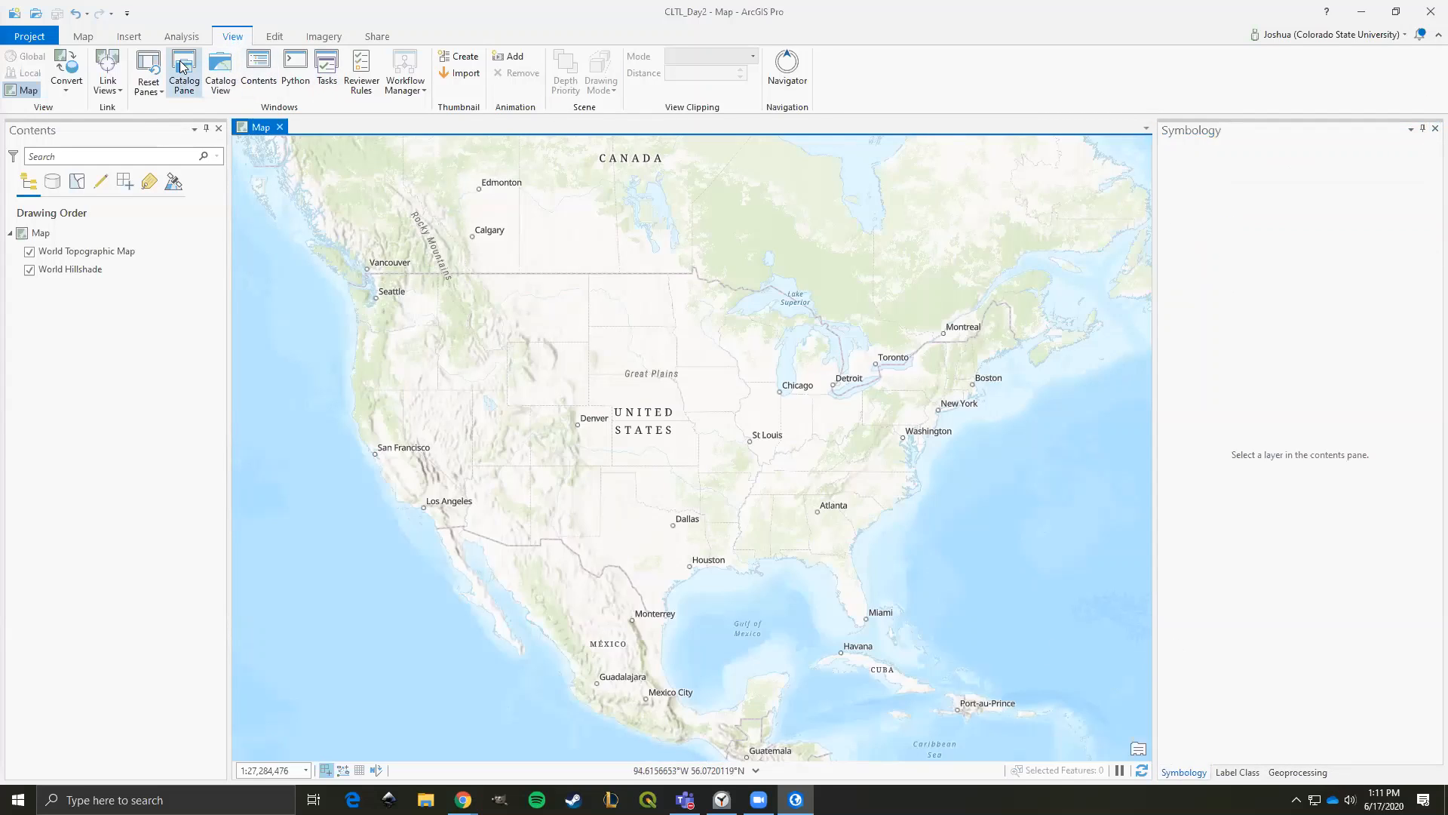
click(194, 82)
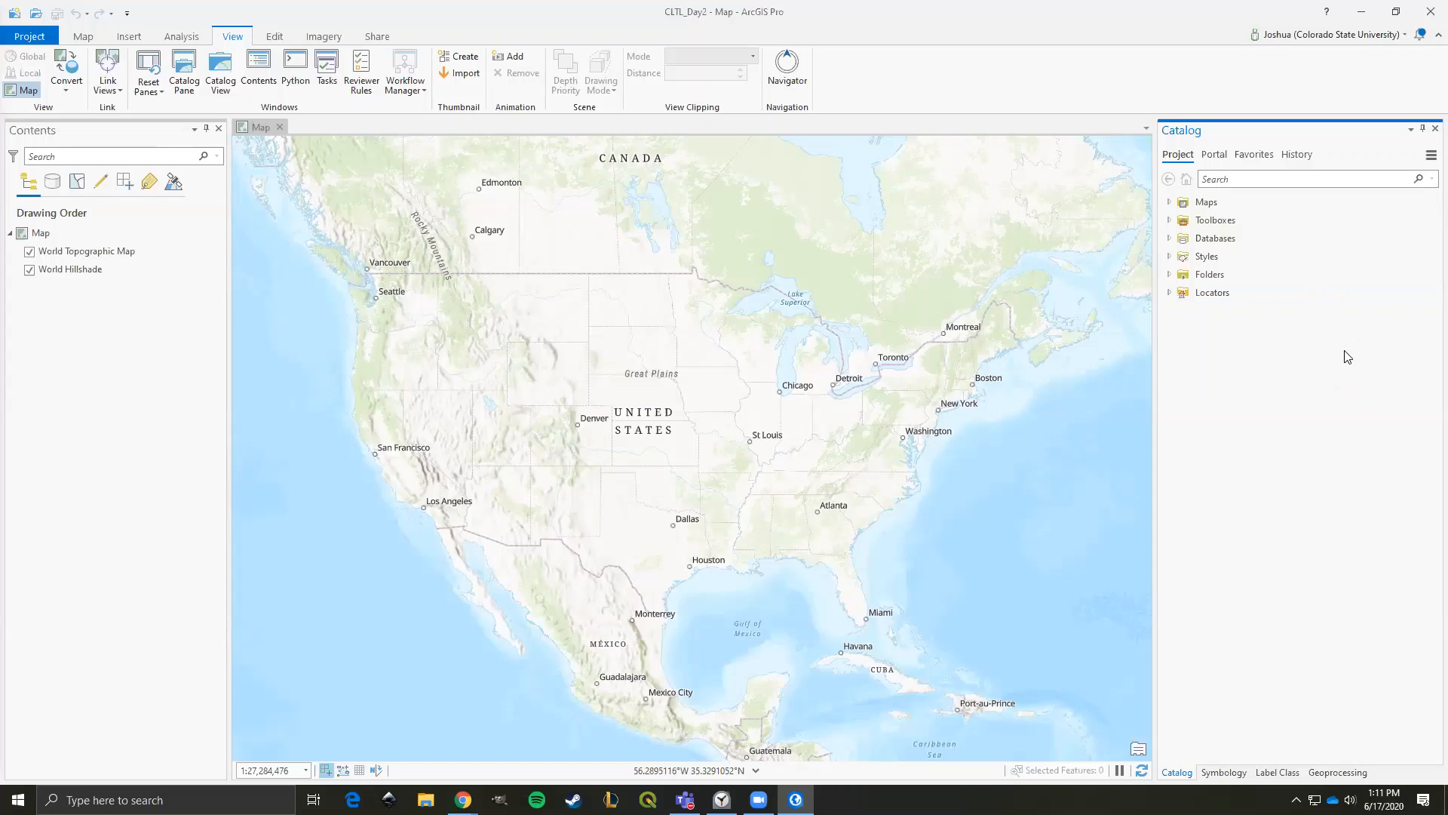
- Add a folder connection to the CLTL_Workshop folder on the Desktop under the project's Folders
click(1167, 275)
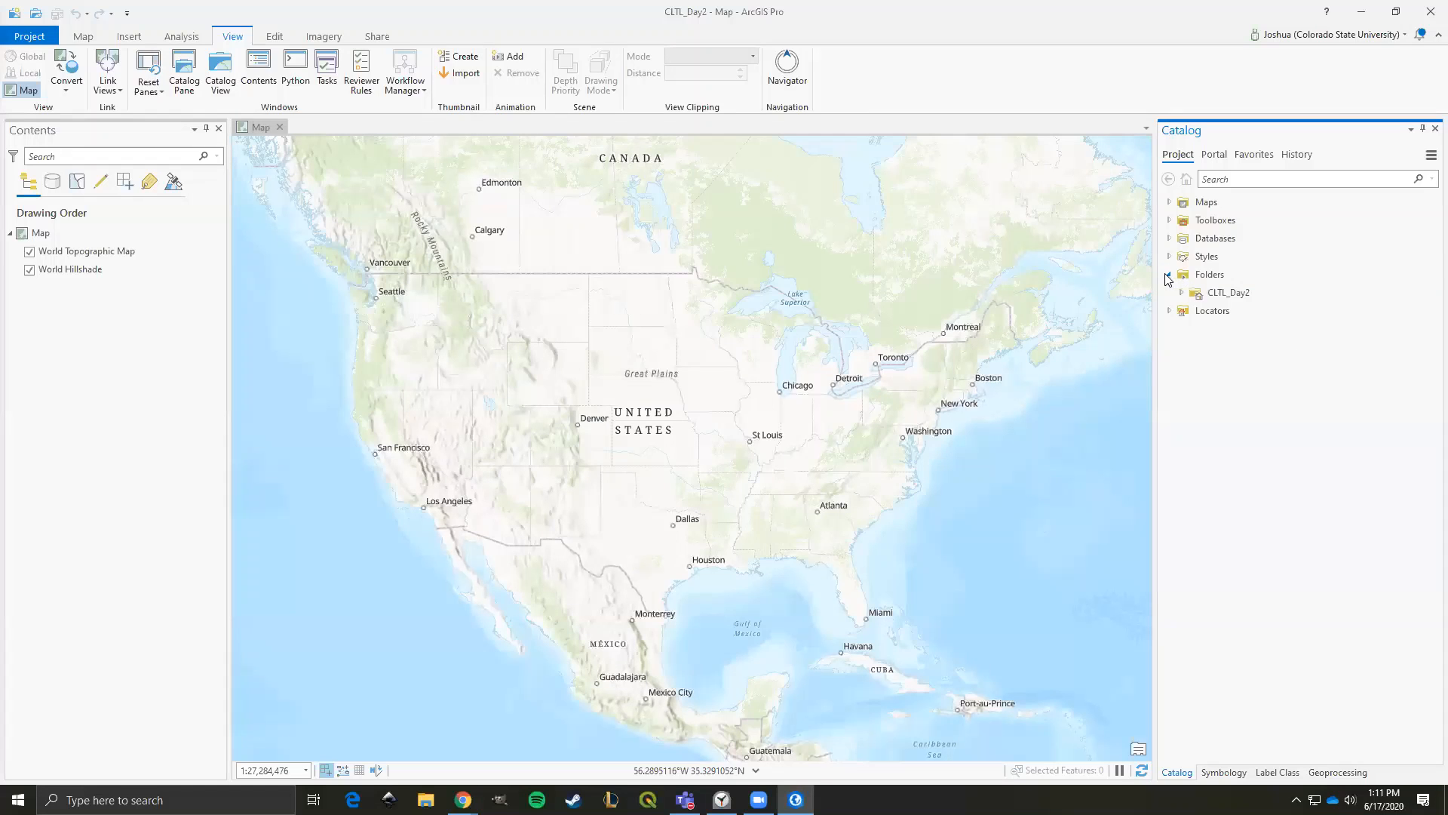
right_click(1209, 278)
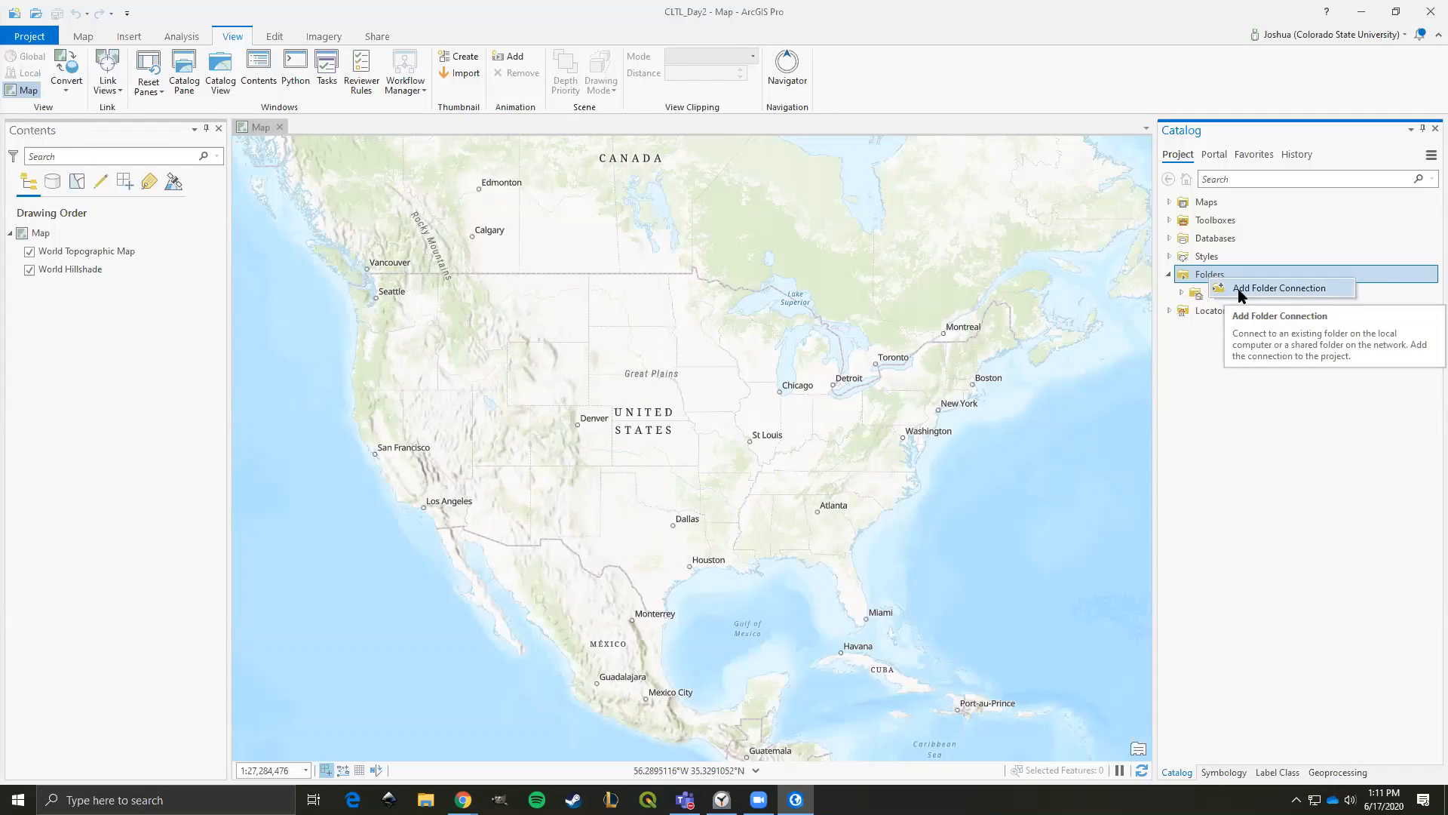
click(1241, 290)
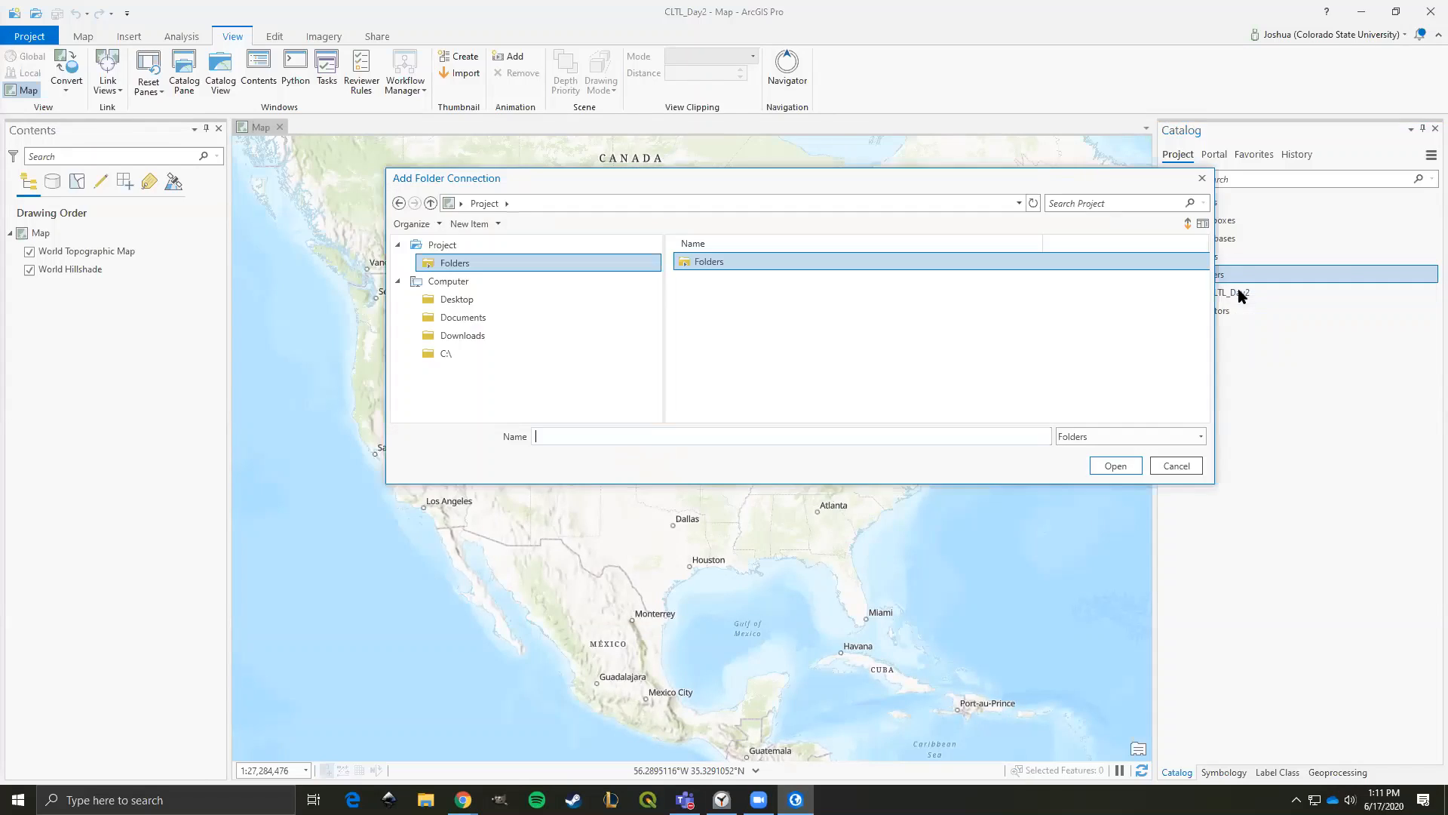
click(455, 300)
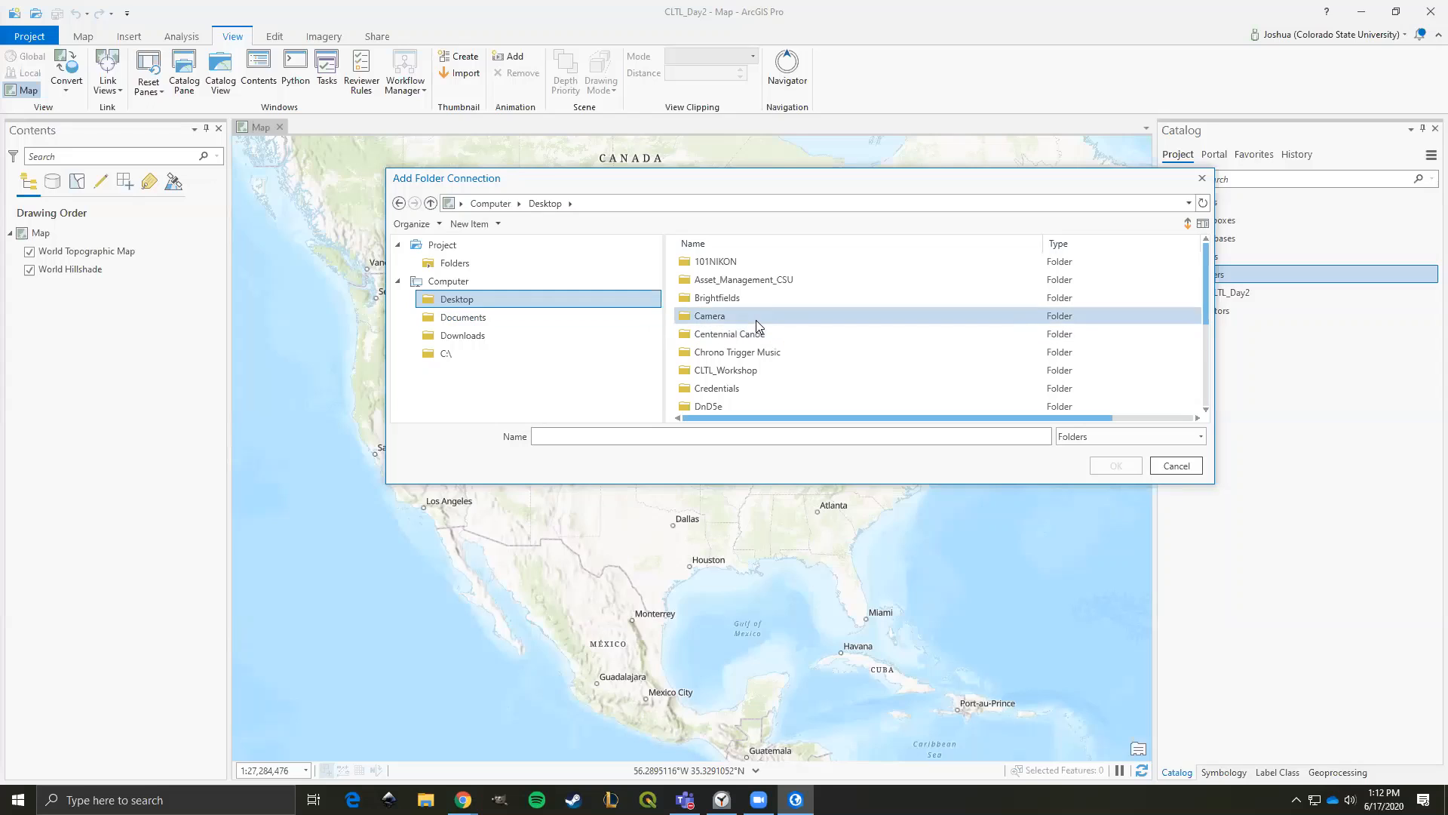
scroll(785, 375, down, 1)
scroll(745, 372, down, 2)
scroll(745, 373, up, 3)
double_click(737, 370)
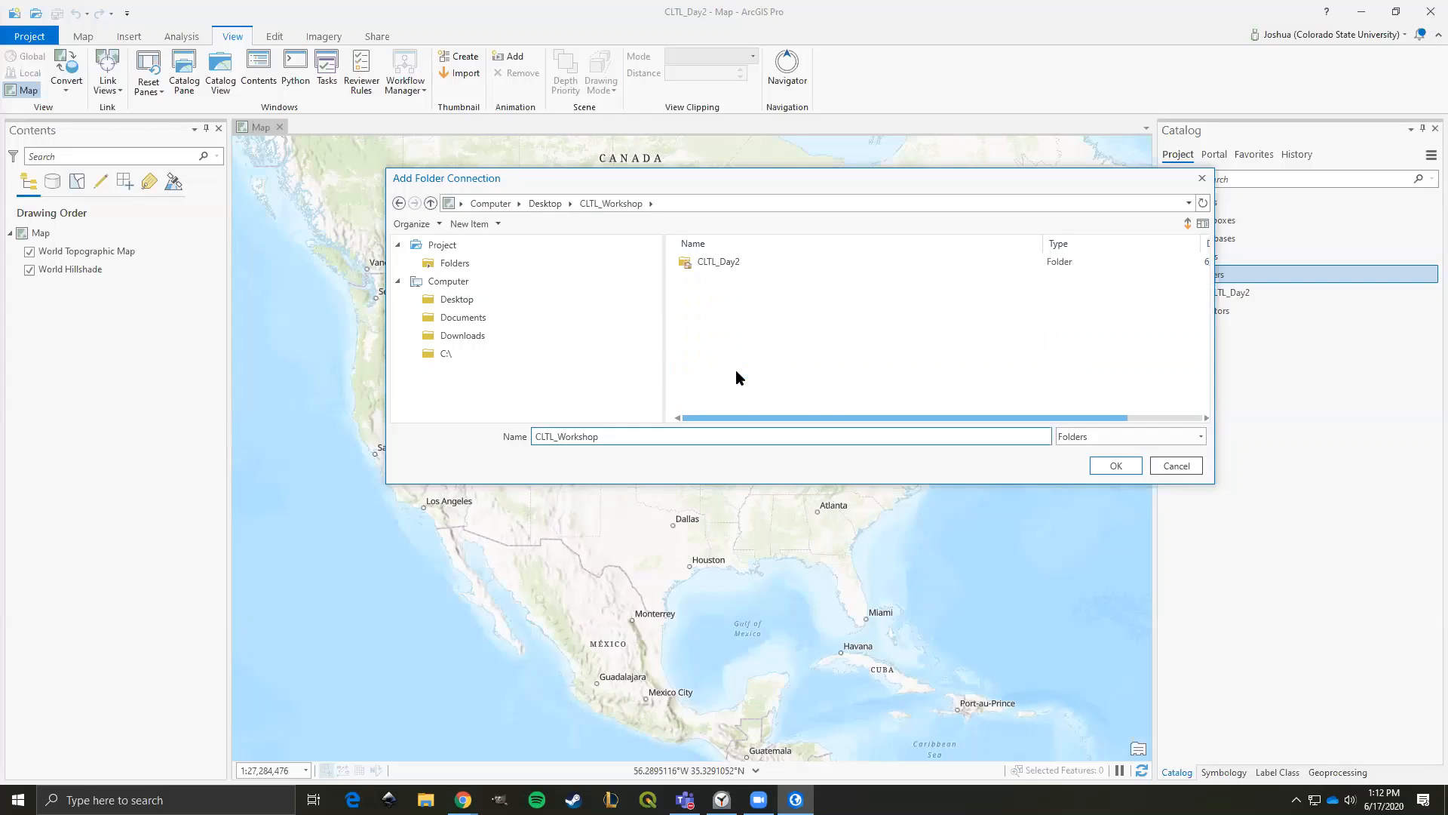
click(430, 204)
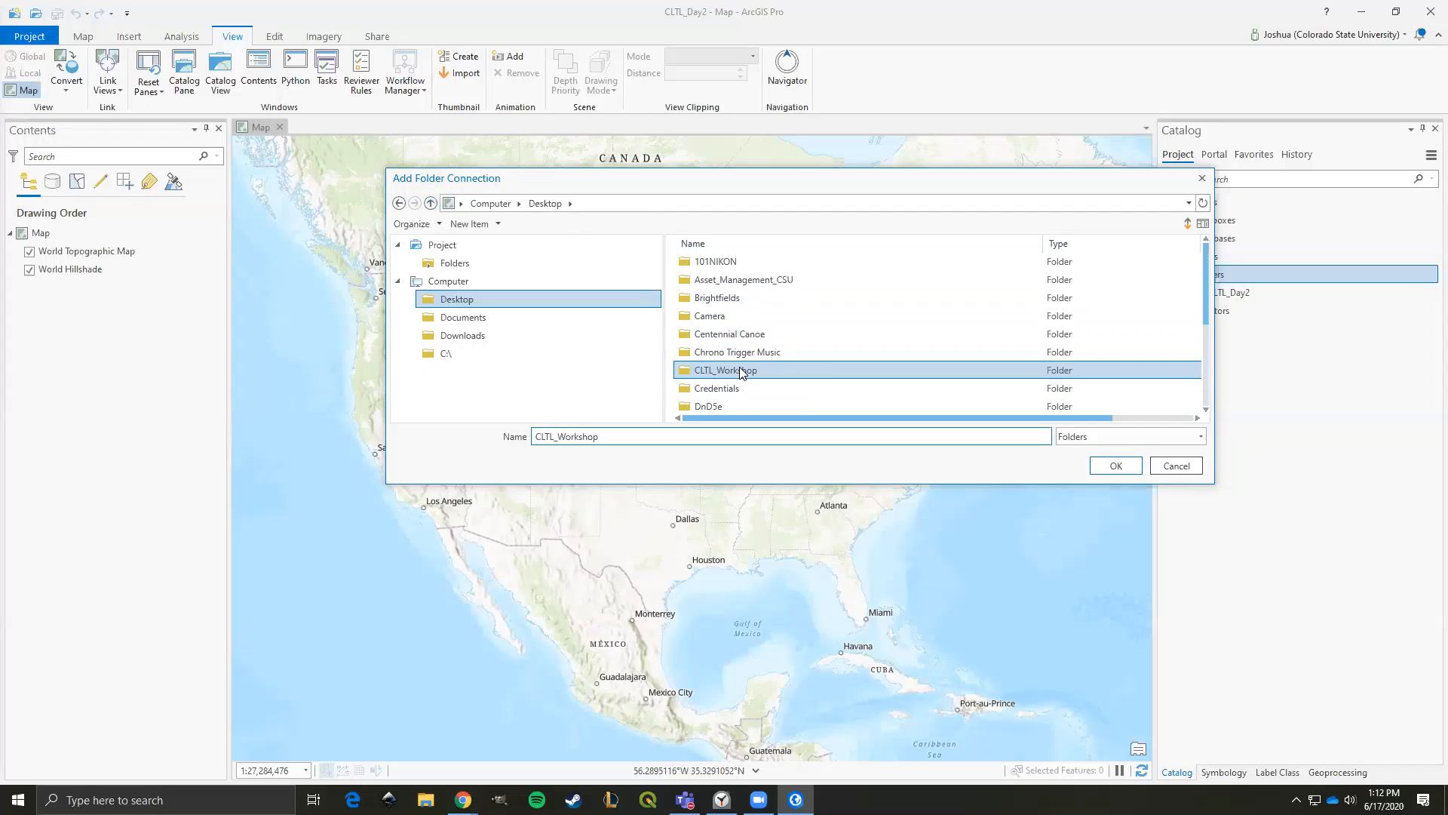
click(1115, 466)
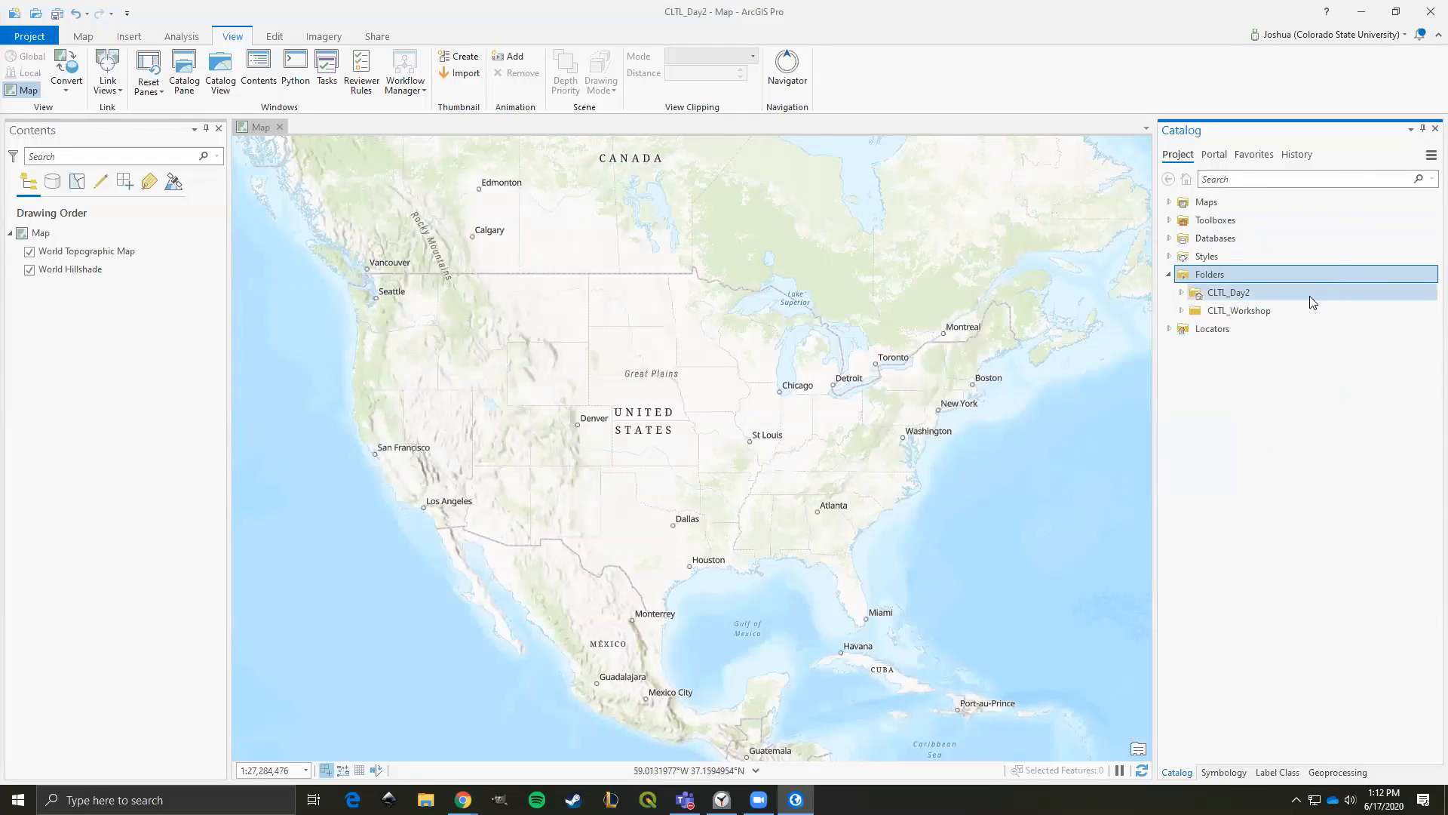
- Expand CLTL_Workshop and its CLTL.gdb geodatabase, and add the RMNP_trails feature class to the map
click(1183, 311)
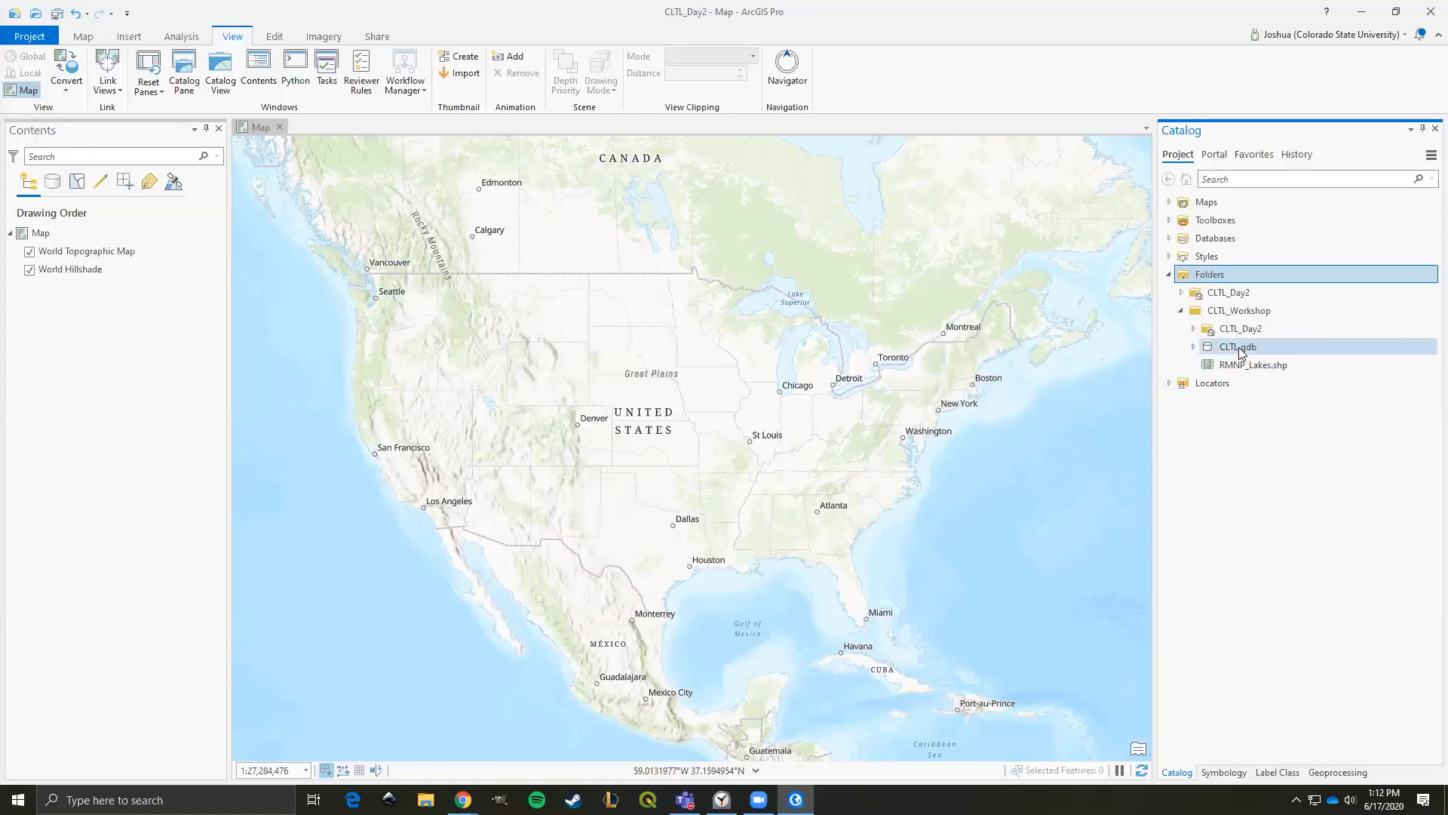
click(1195, 348)
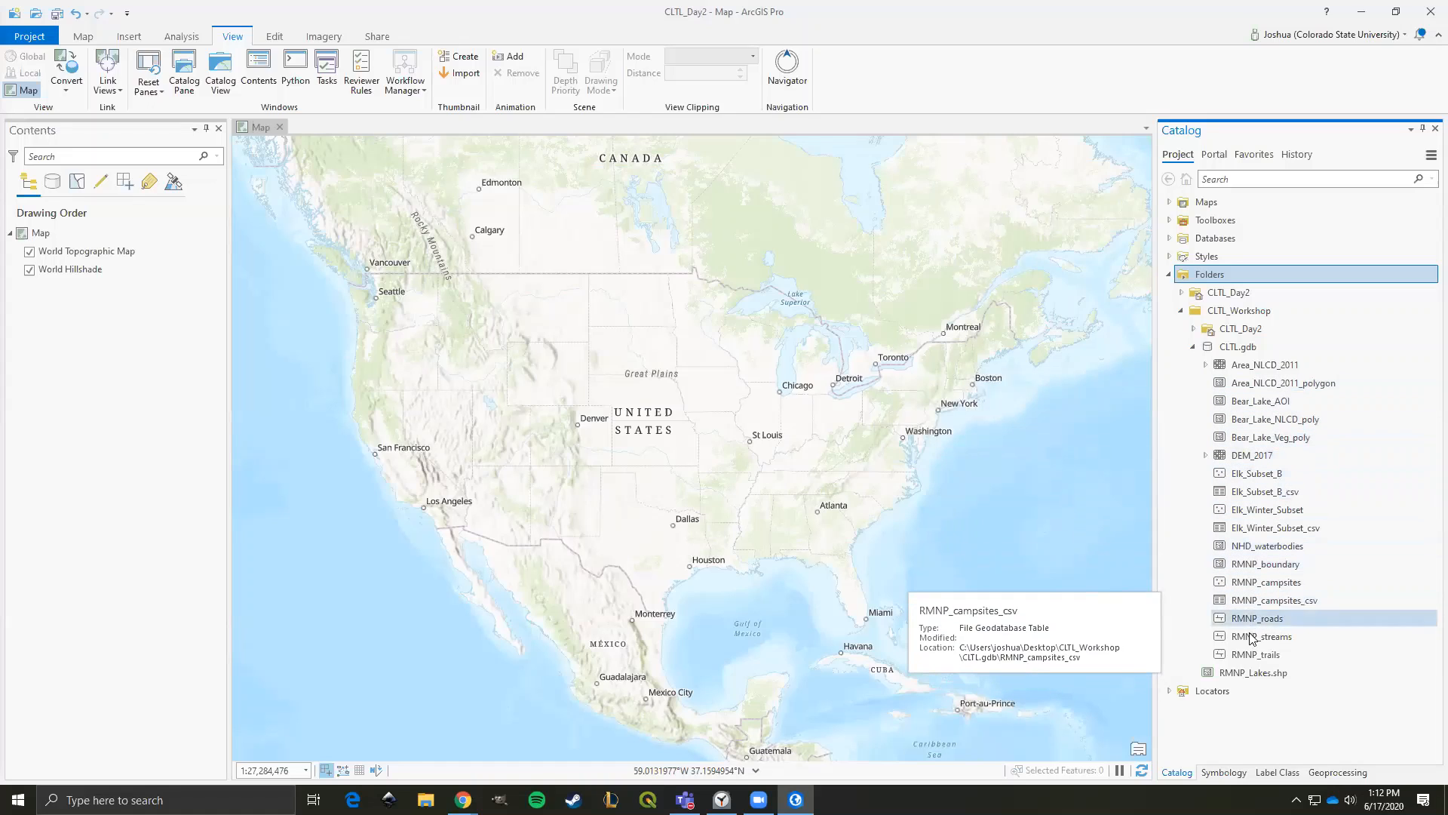
drag(1253, 654, 674, 434)
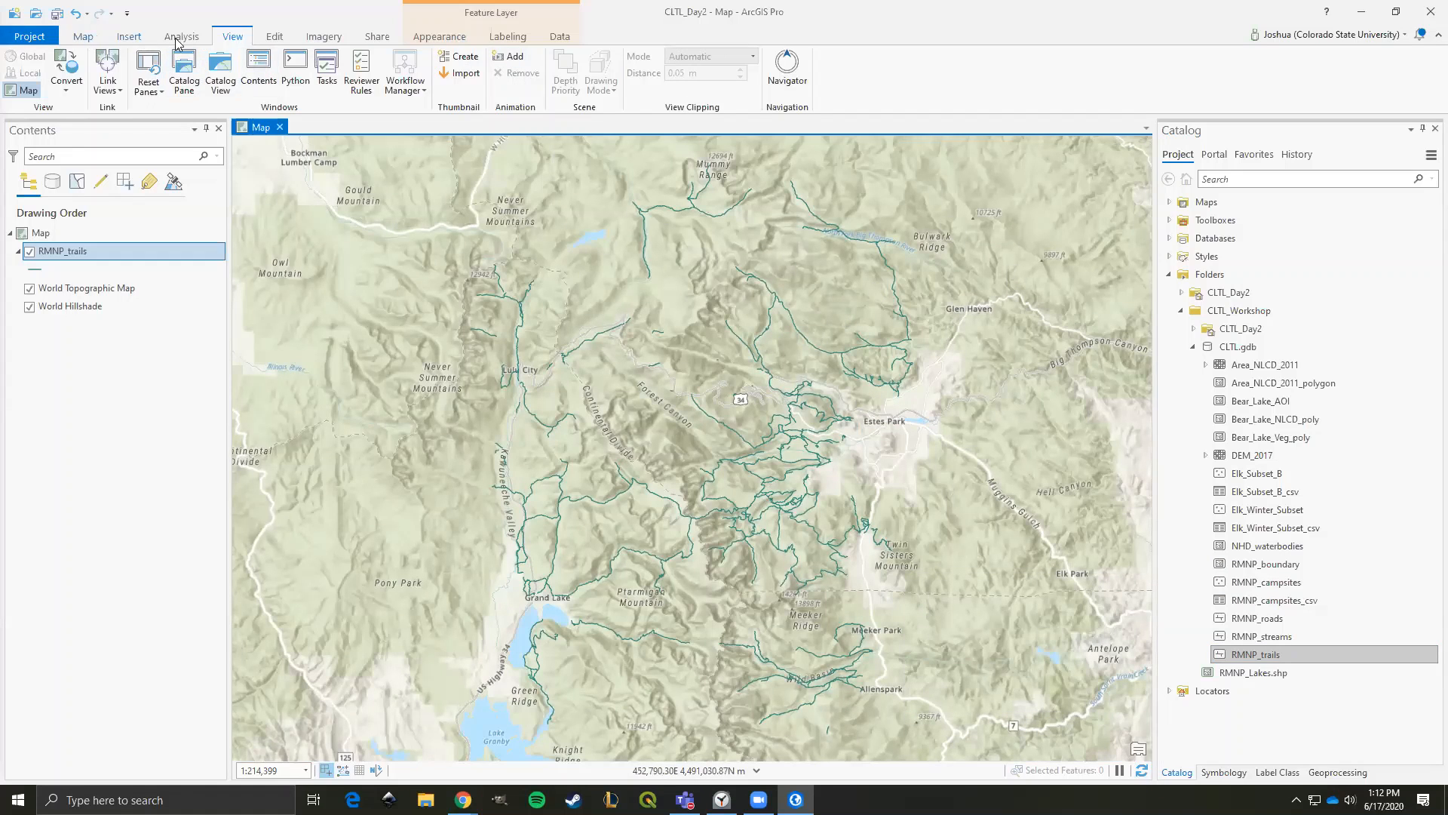
- Browse the datasets of CLTL.gdb in the CLTL_Workshop folder through Add Data, and leave without adding anything
click(82, 38)
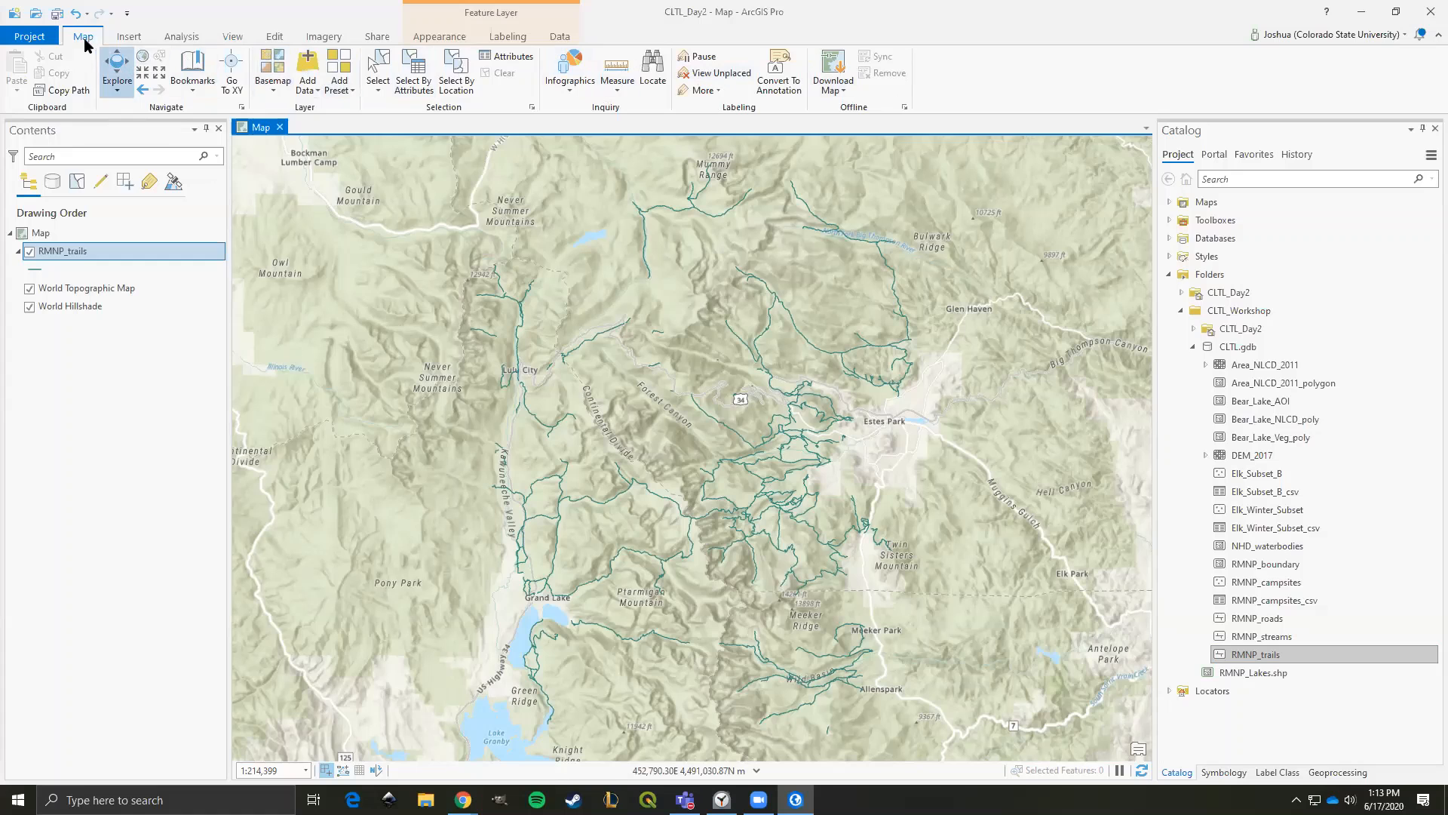
click(308, 62)
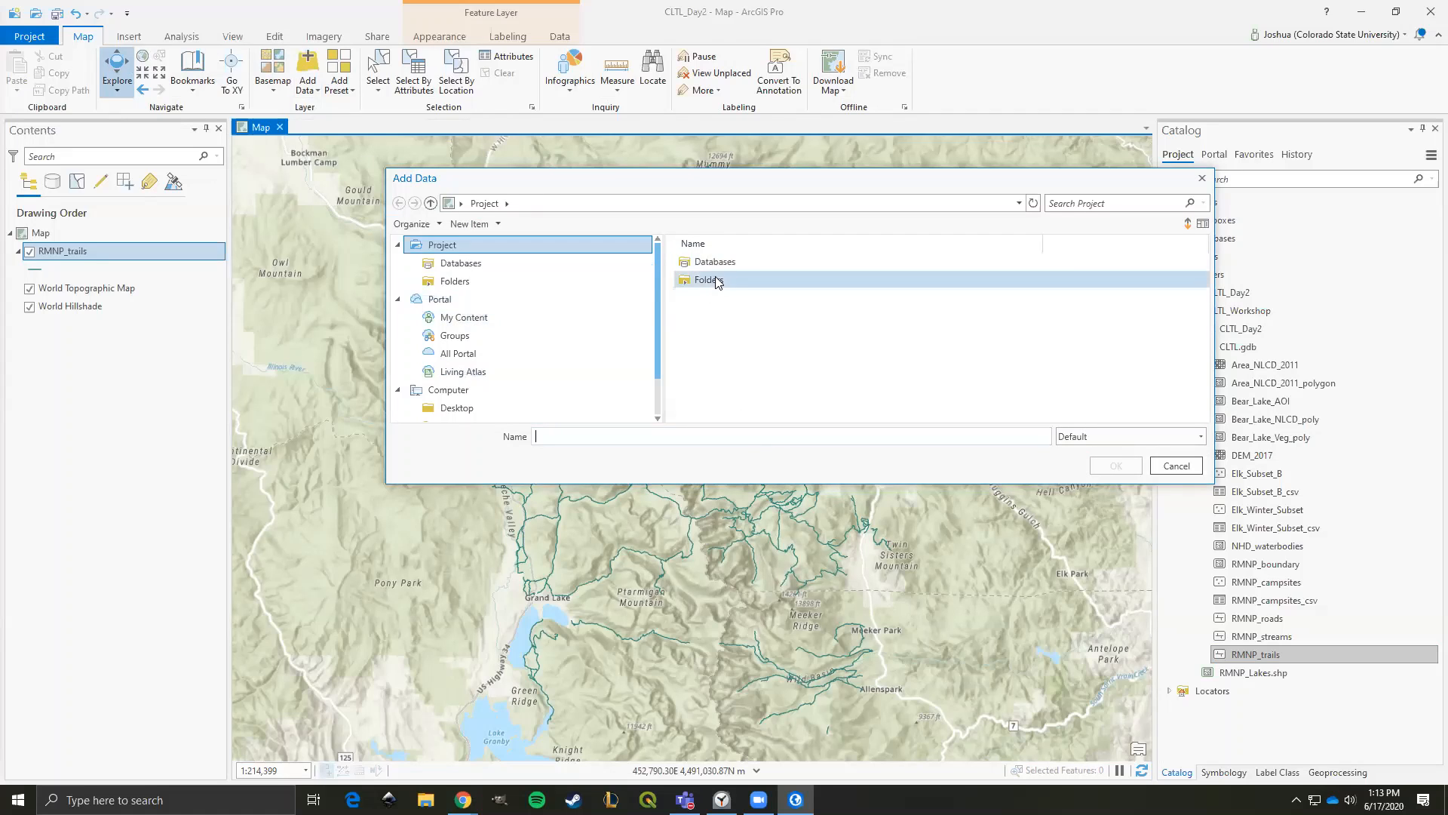
double_click(715, 281)
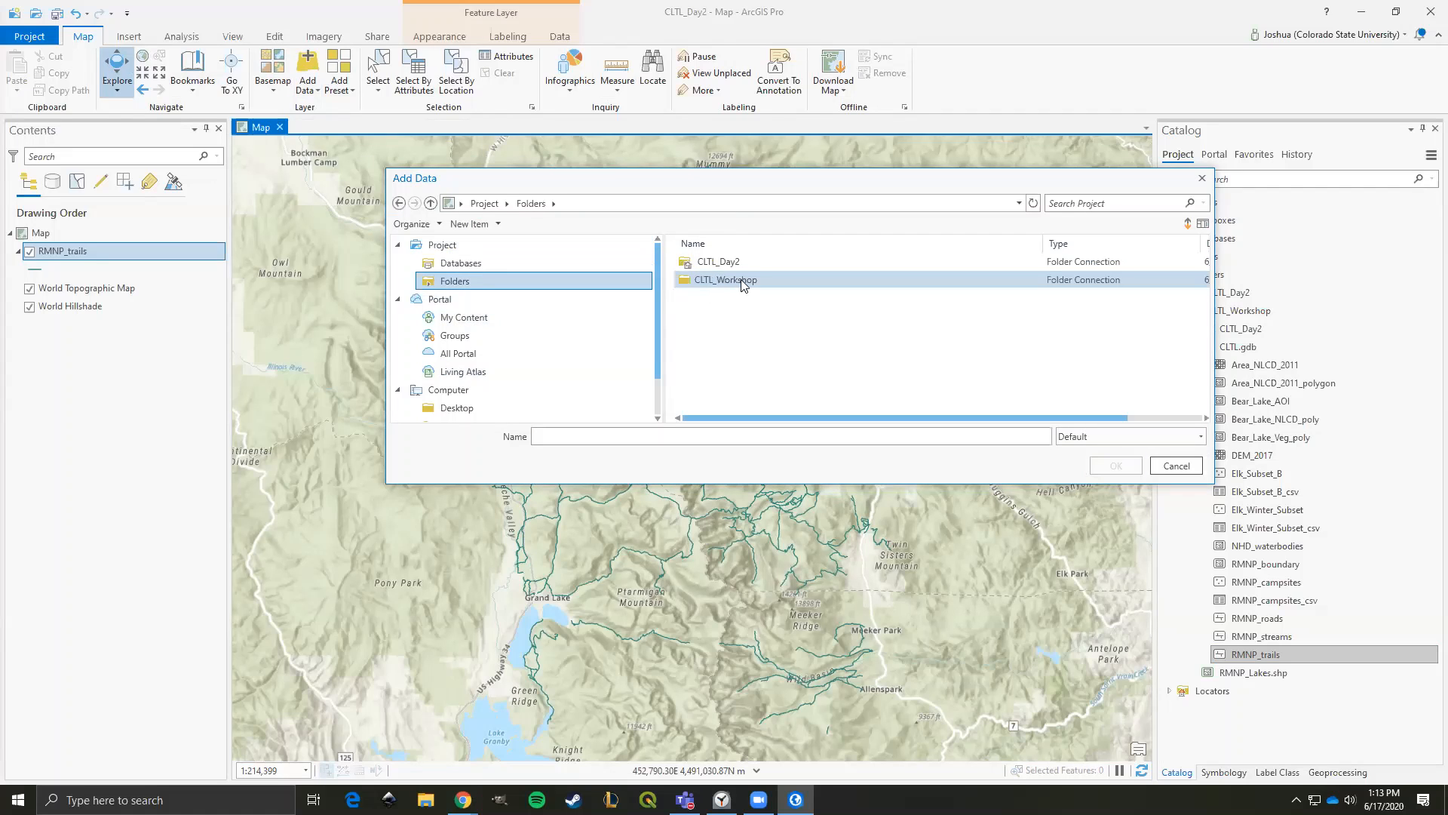
double_click(742, 283)
double_click(702, 280)
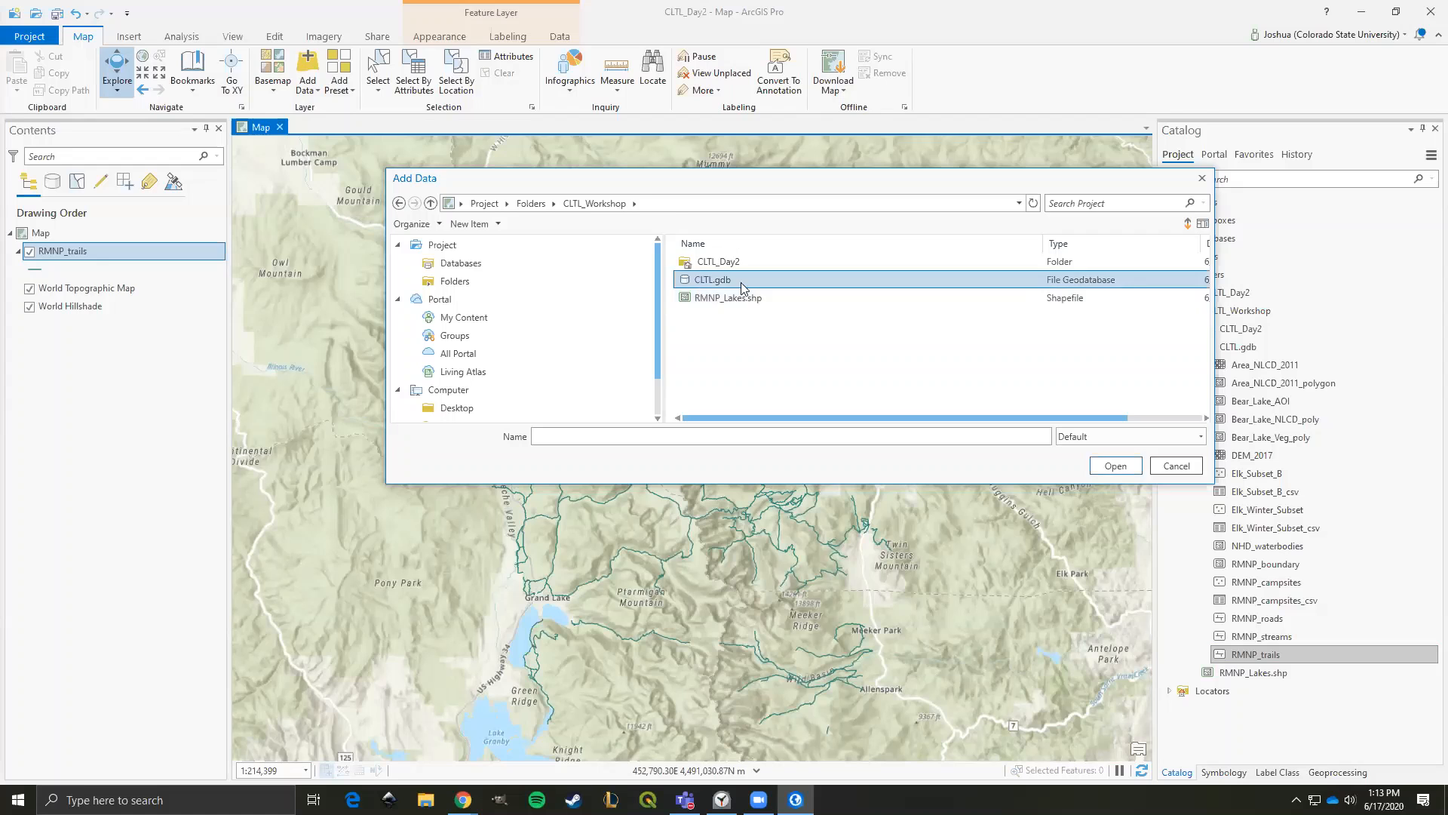
scroll(874, 312, down, 1)
scroll(873, 312, down, 2)
scroll(845, 311, up, 2)
scroll(818, 311, up, 1)
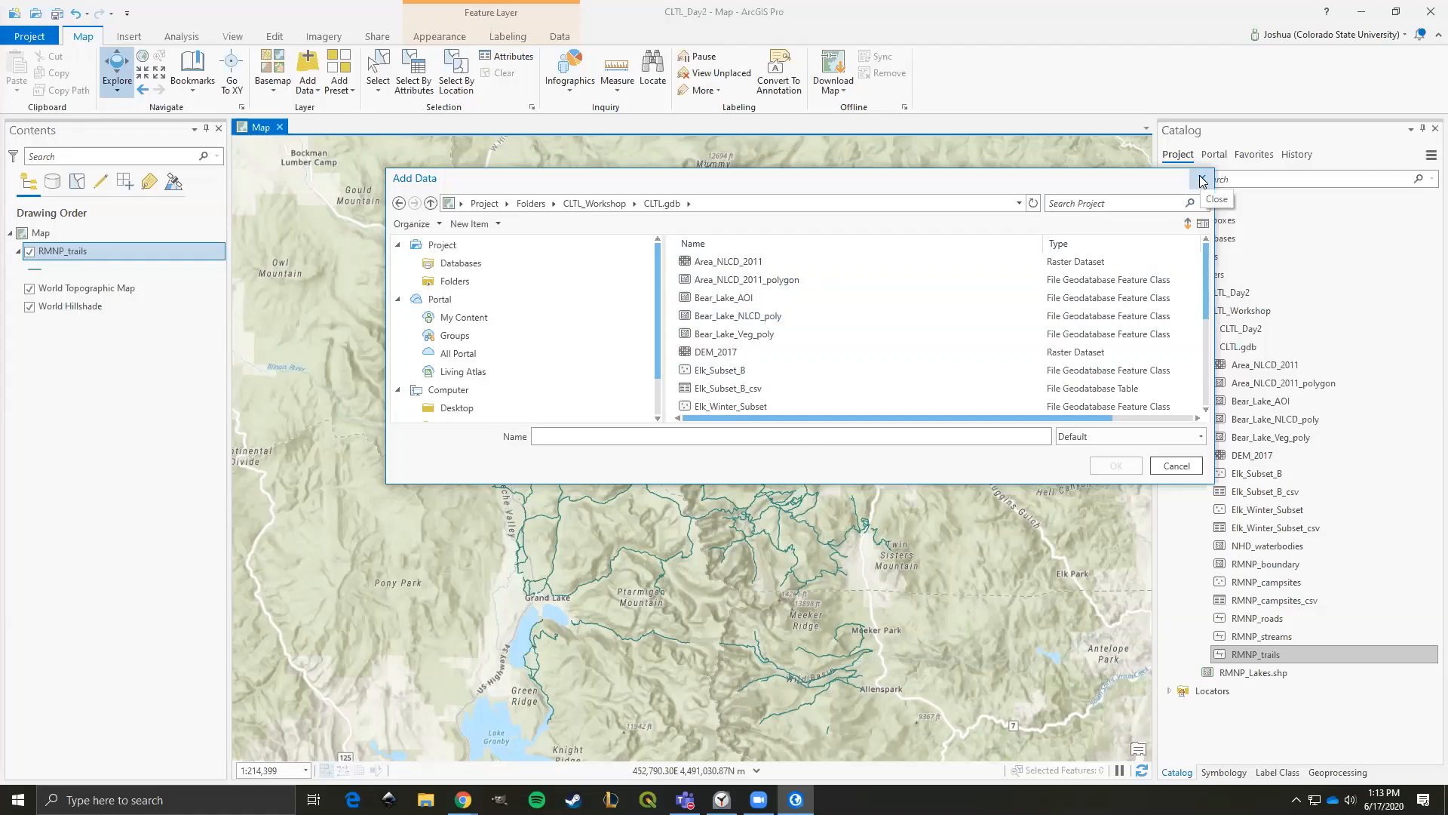
scroll(736, 335, down, 2)
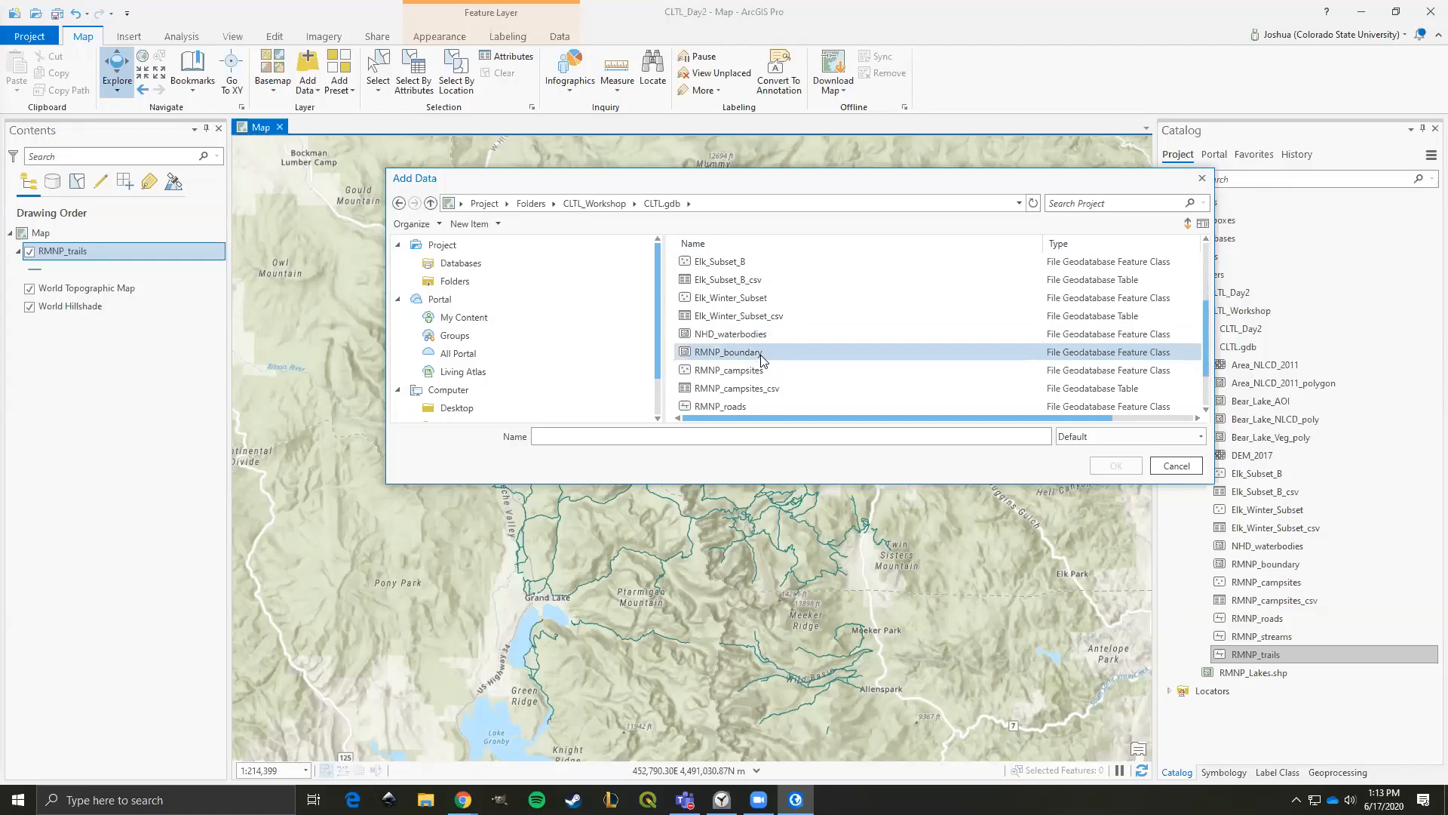
click(1202, 179)
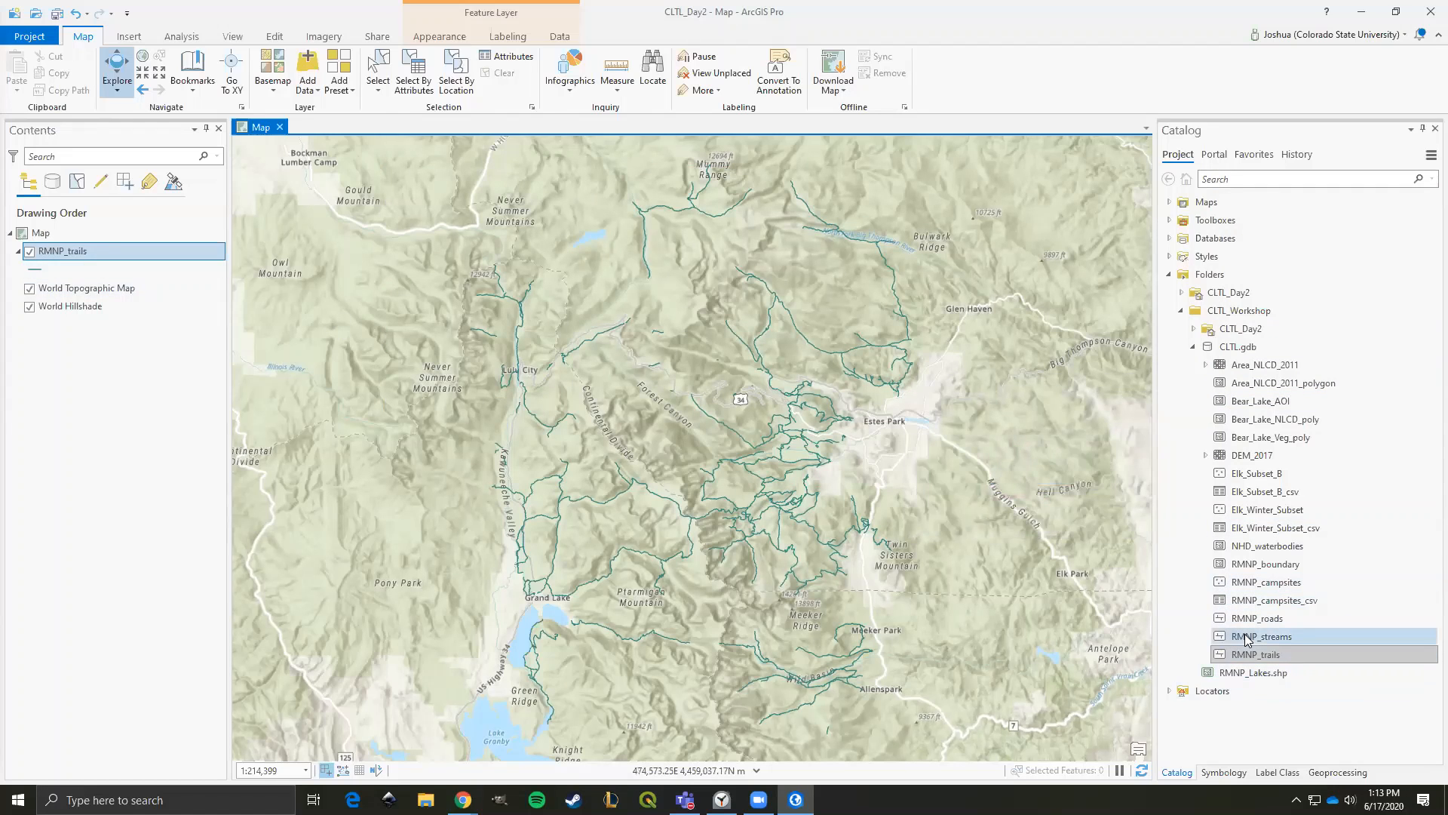
click(1321, 636)
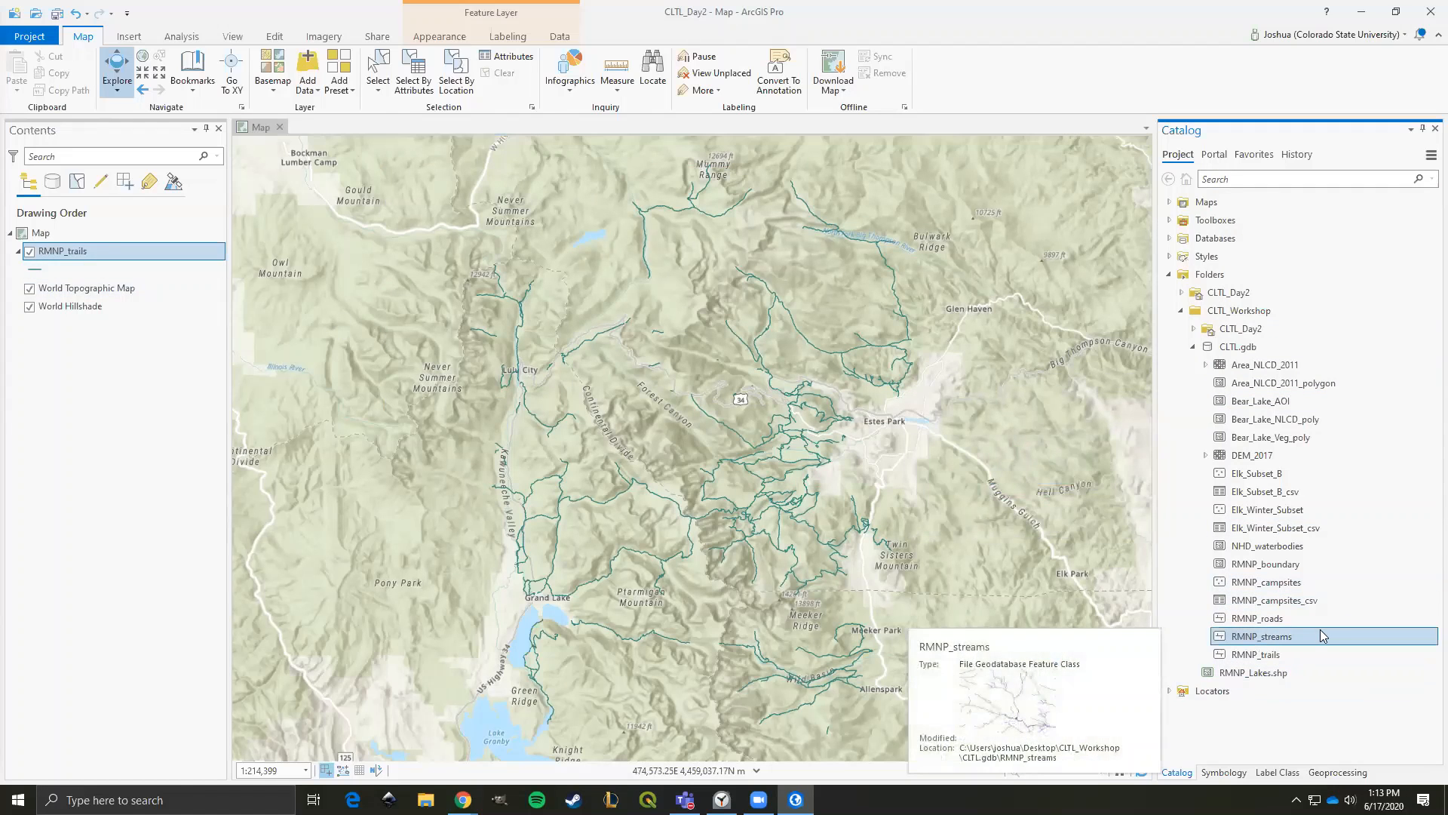
ctrl+click(1282, 618)
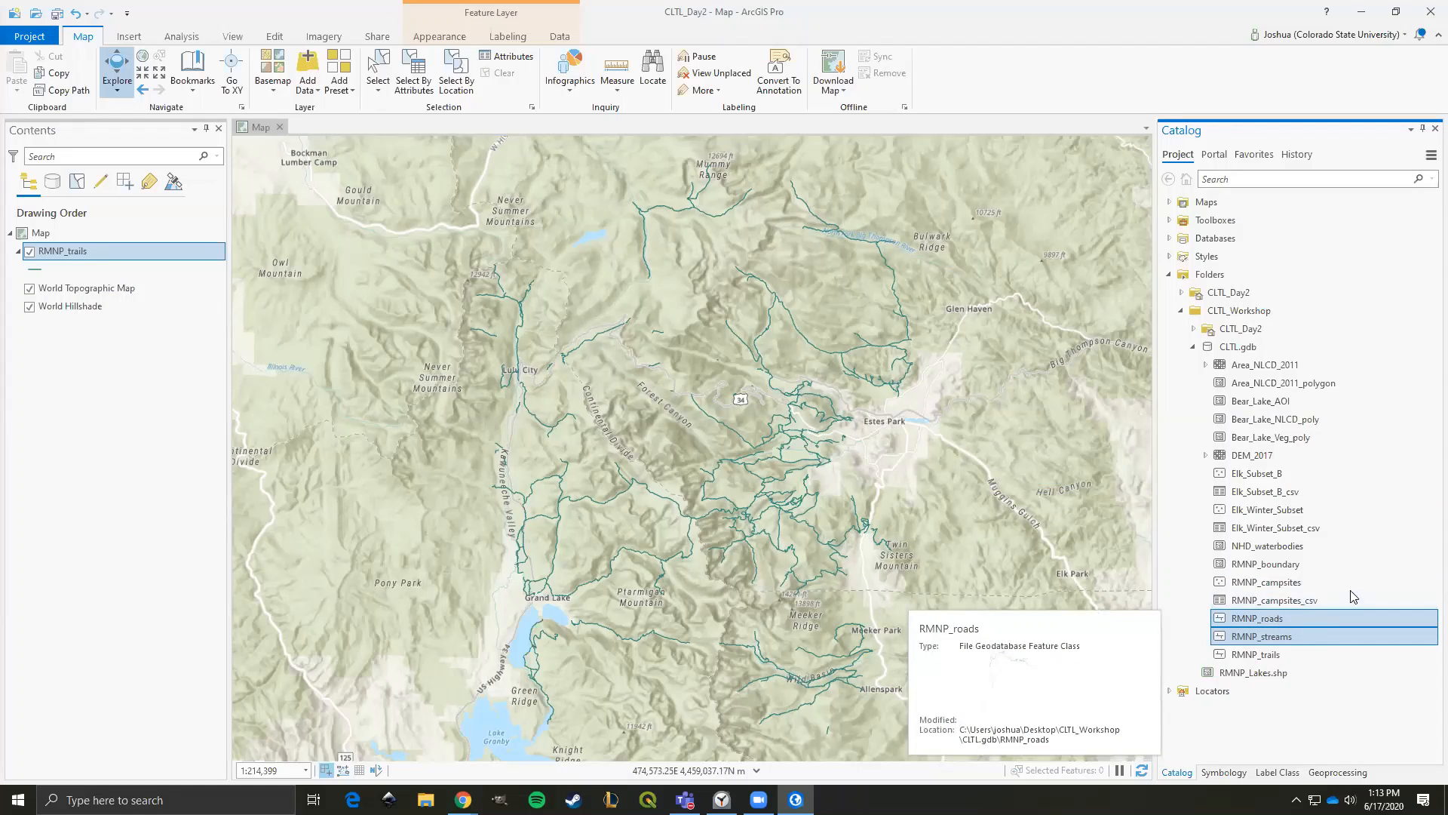
ctrl+click(1305, 565)
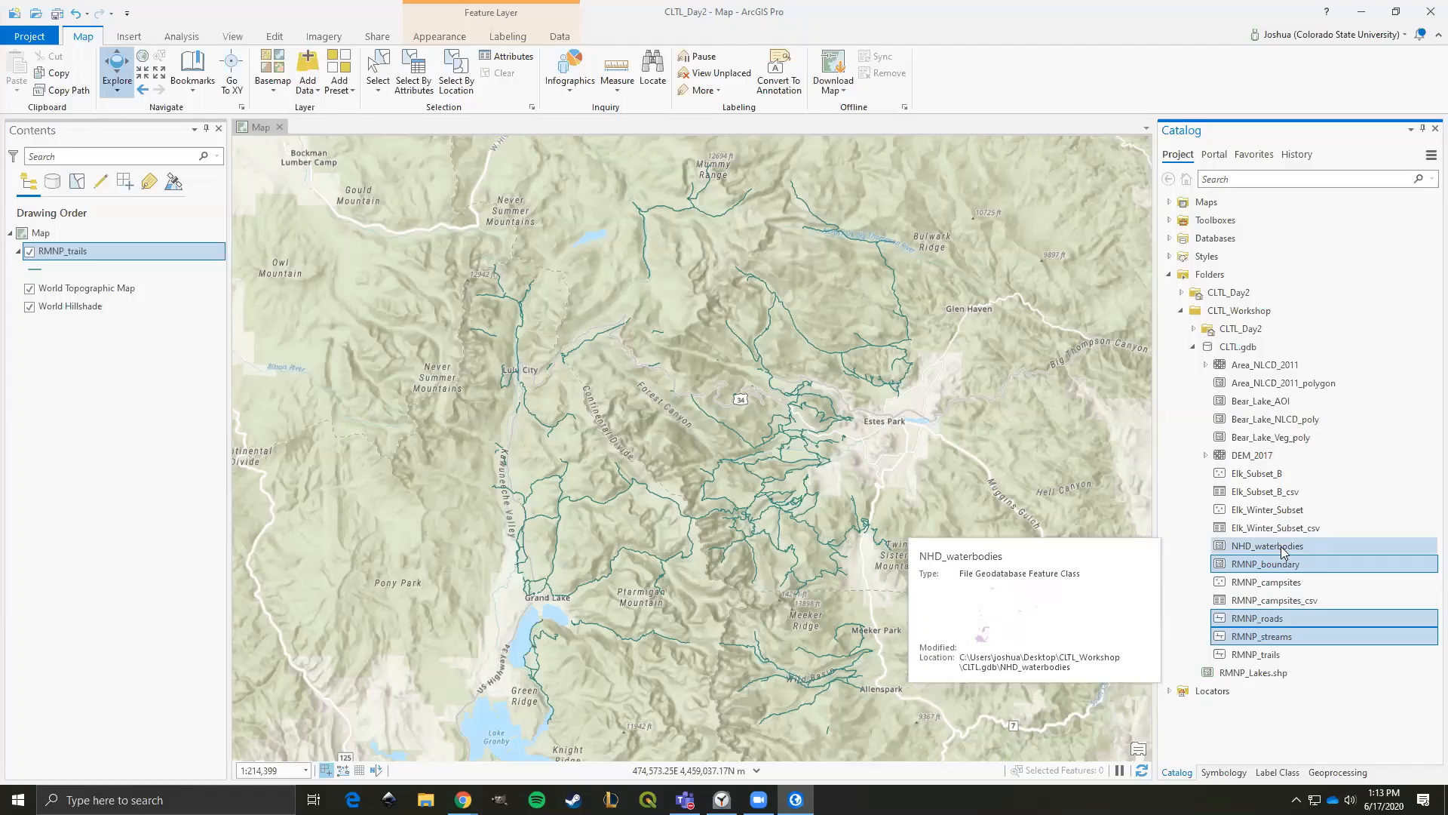
ctrl+click(1283, 546)
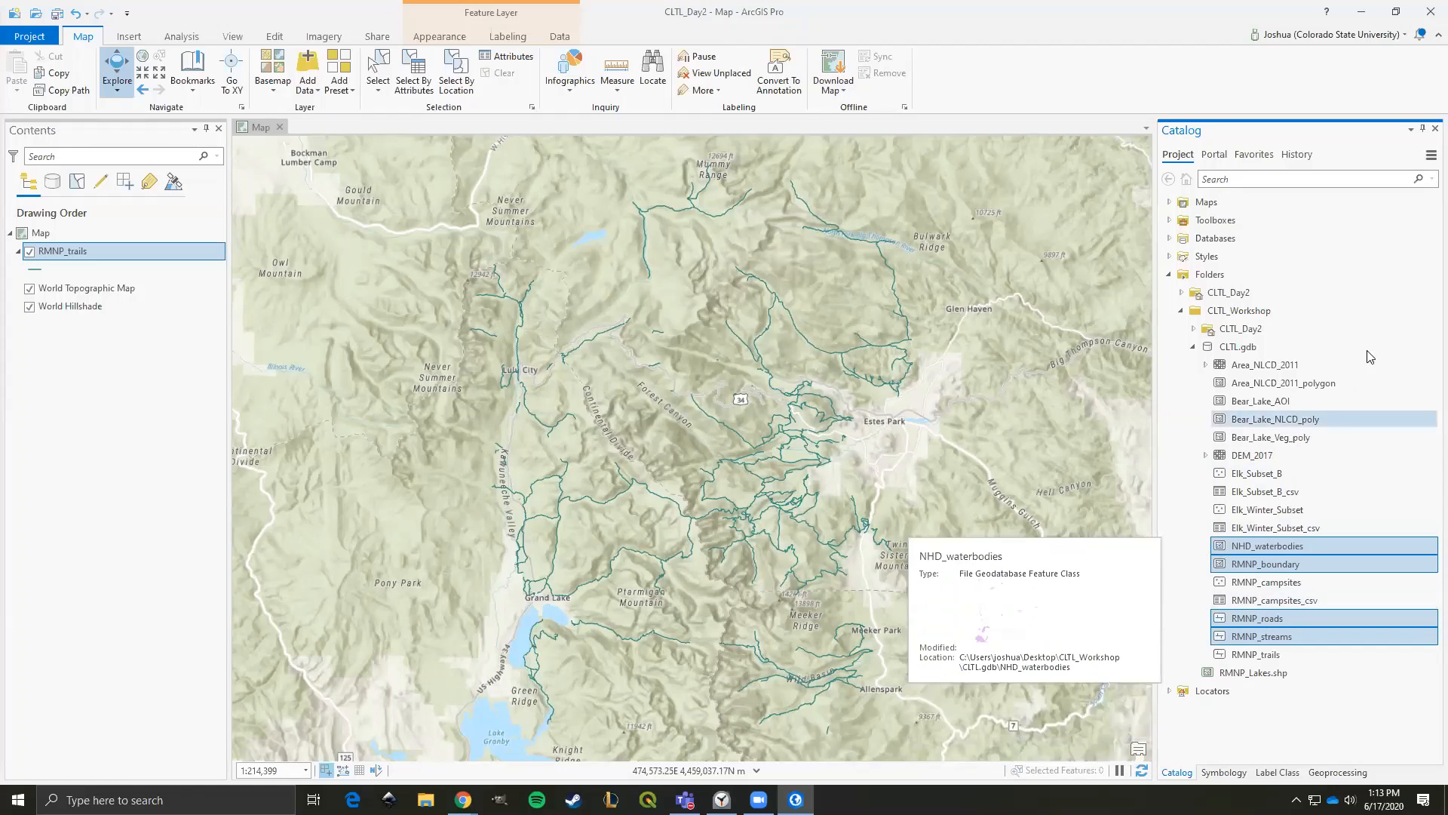
click(1267, 310)
click(1251, 656)
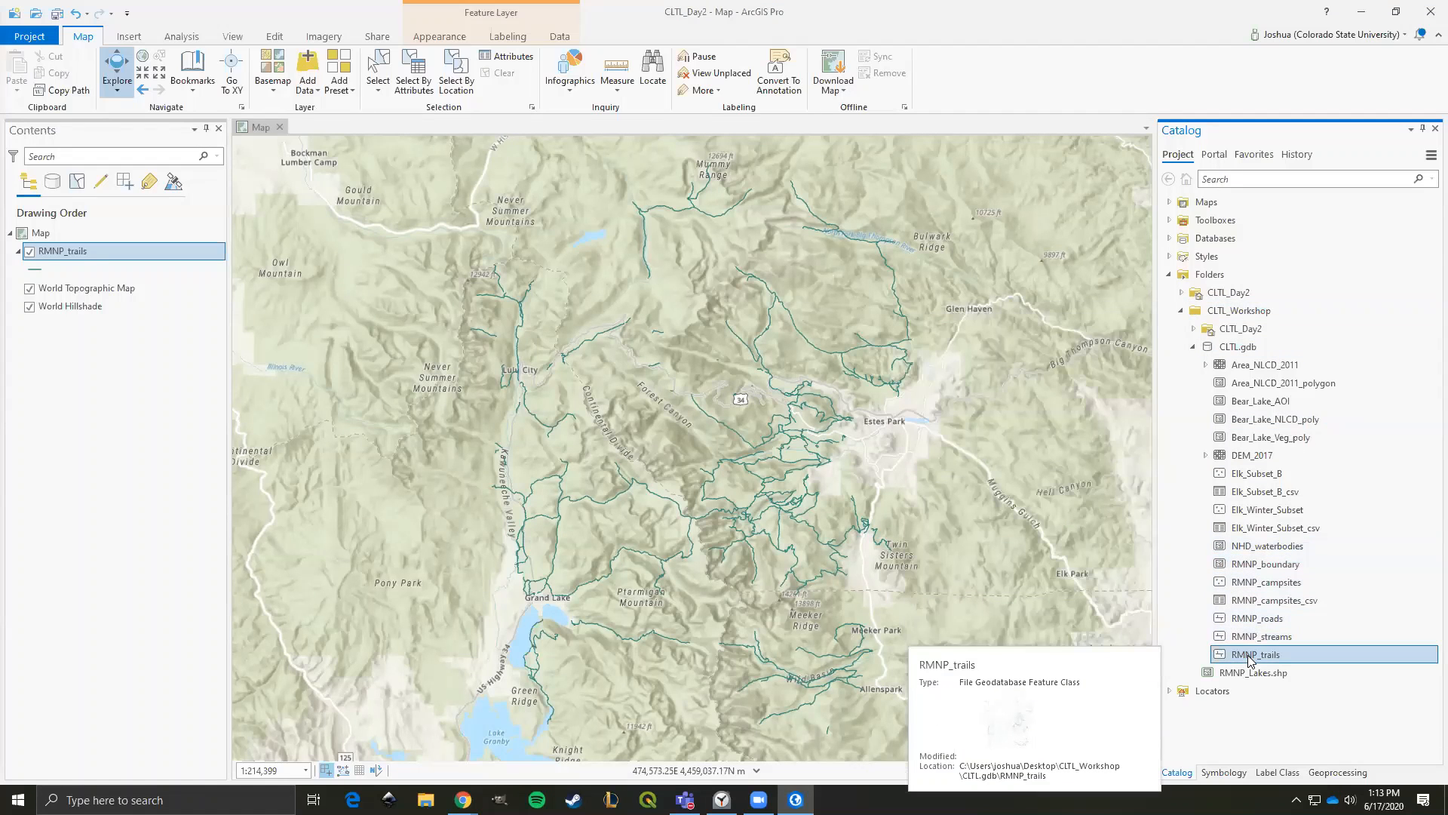
- Add RMNP_streams, RMNP_roads, RMNP_boundary and NHD_waterbodies from CLTL.gdb to the map together
click(1282, 637)
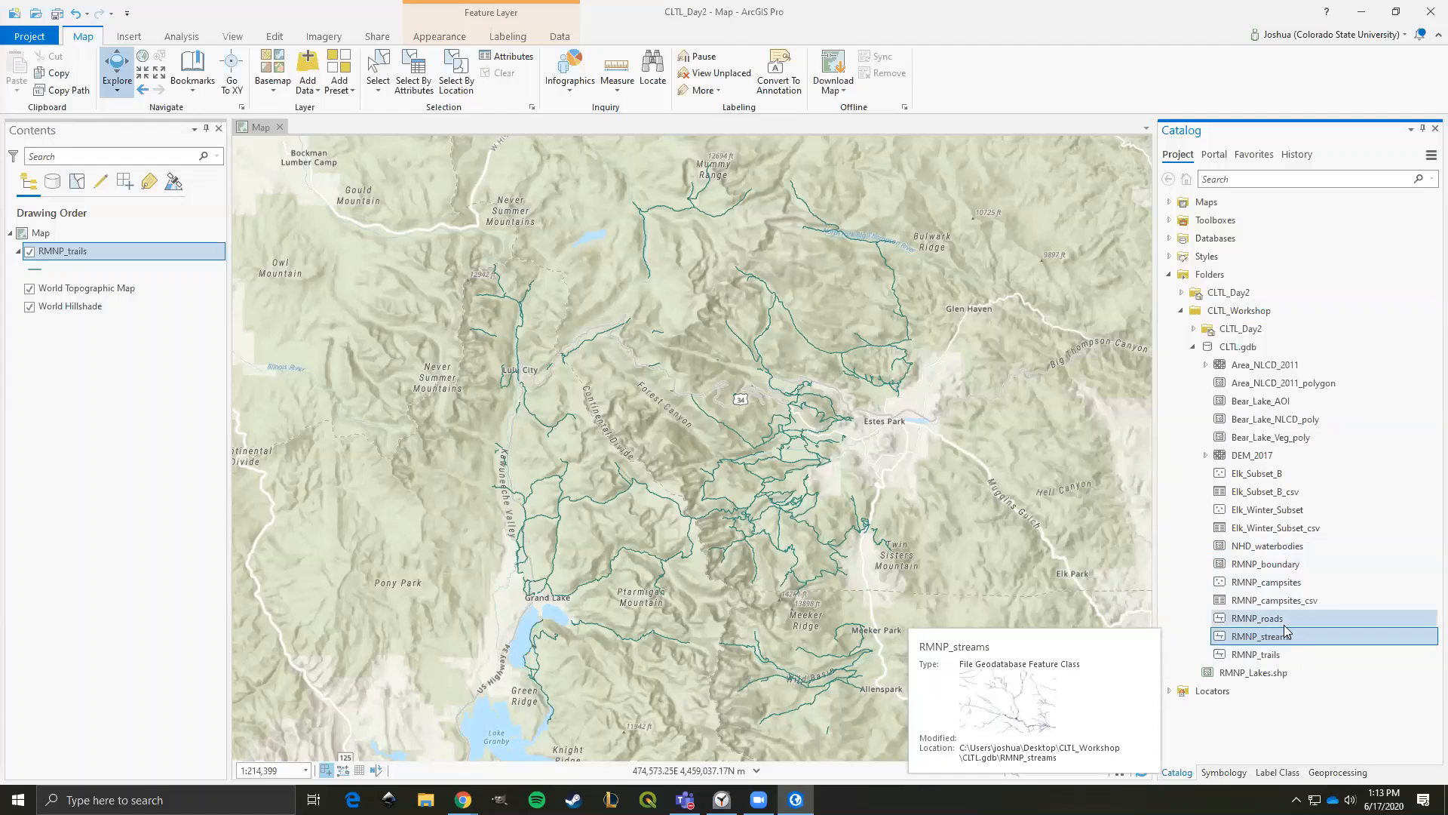
ctrl+click(1280, 620)
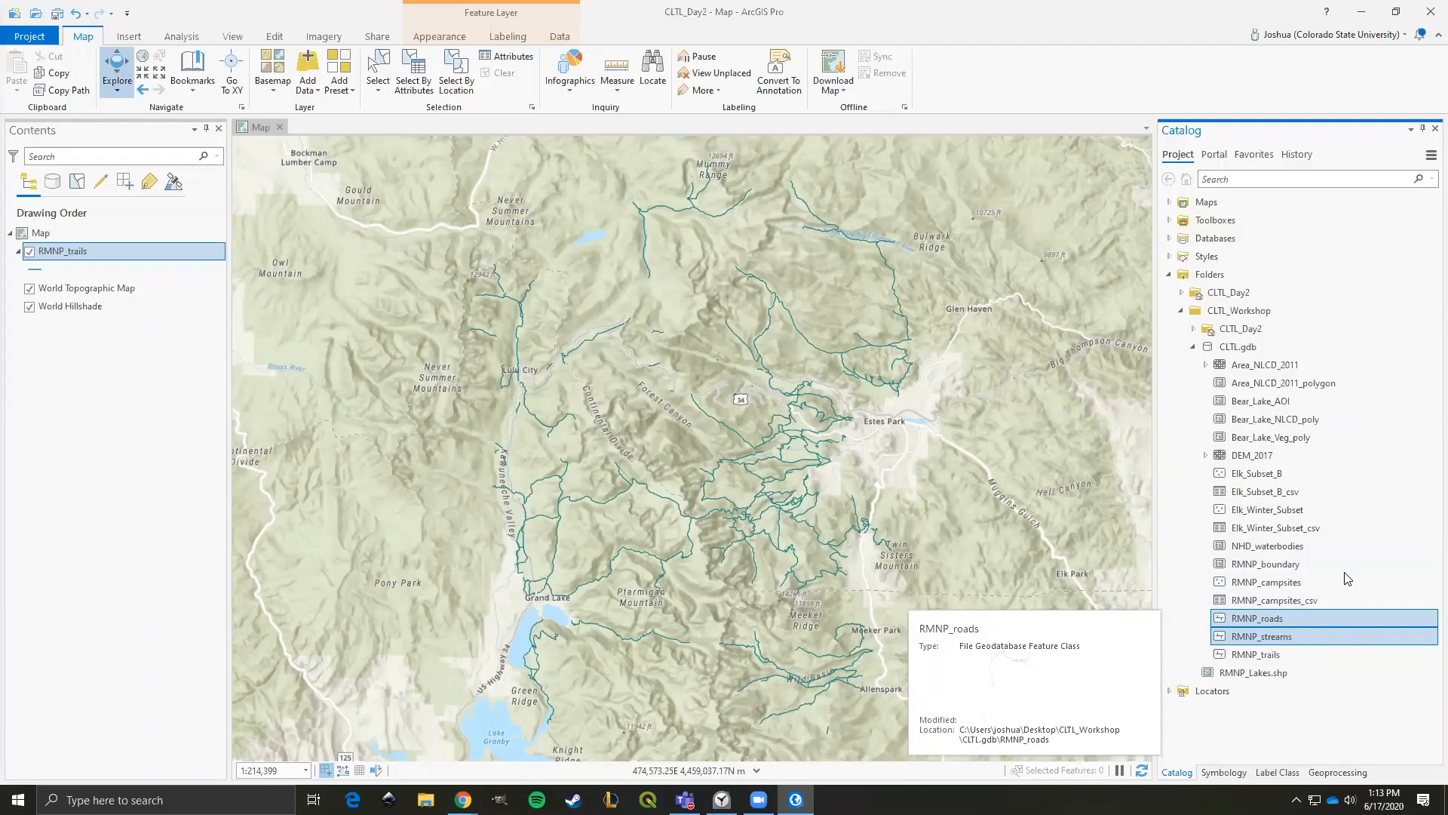
ctrl+click(1343, 562)
ctrl+click(1342, 546)
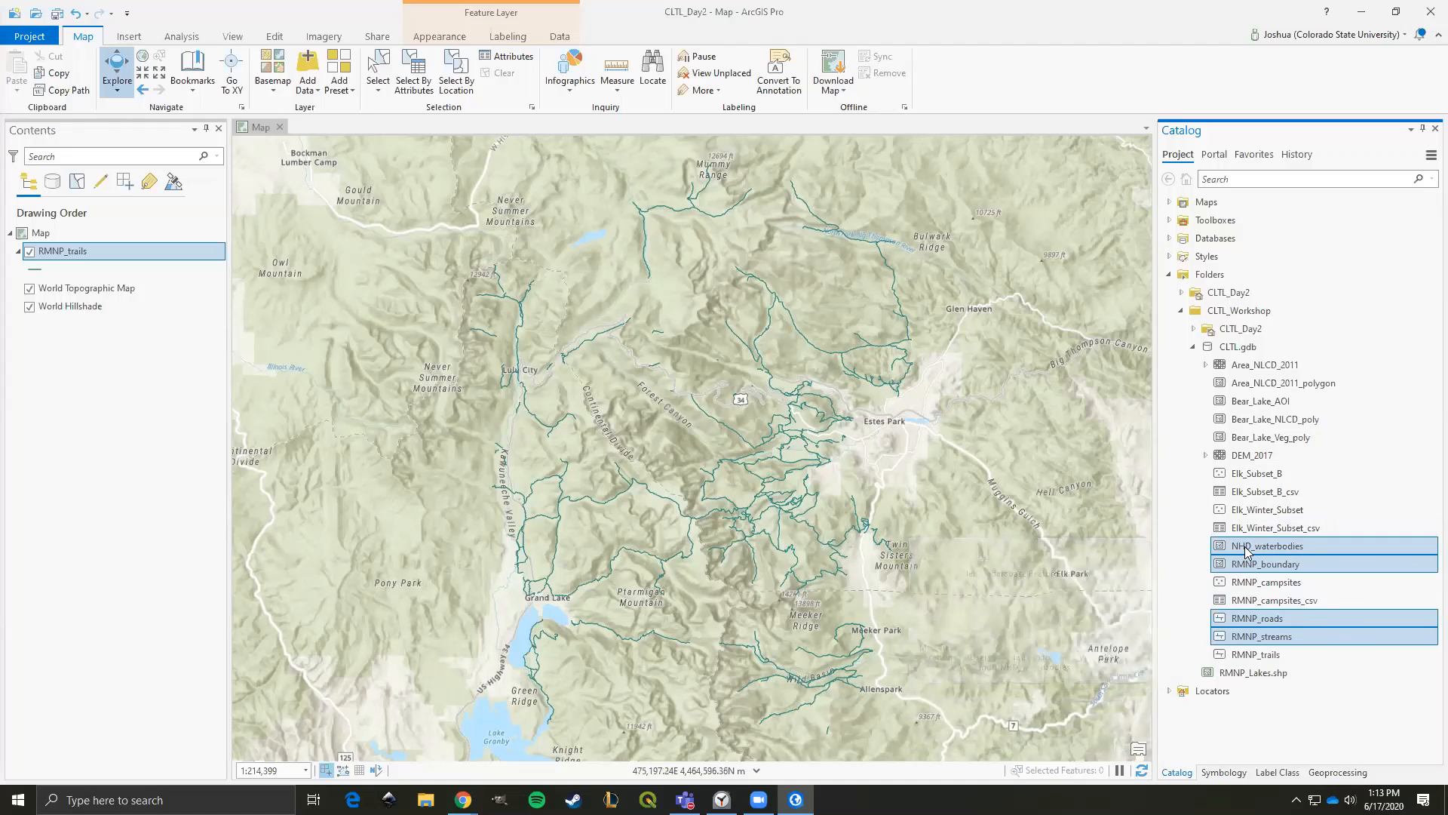
mouse_move(1249, 551)
drag(1249, 552, 638, 332)
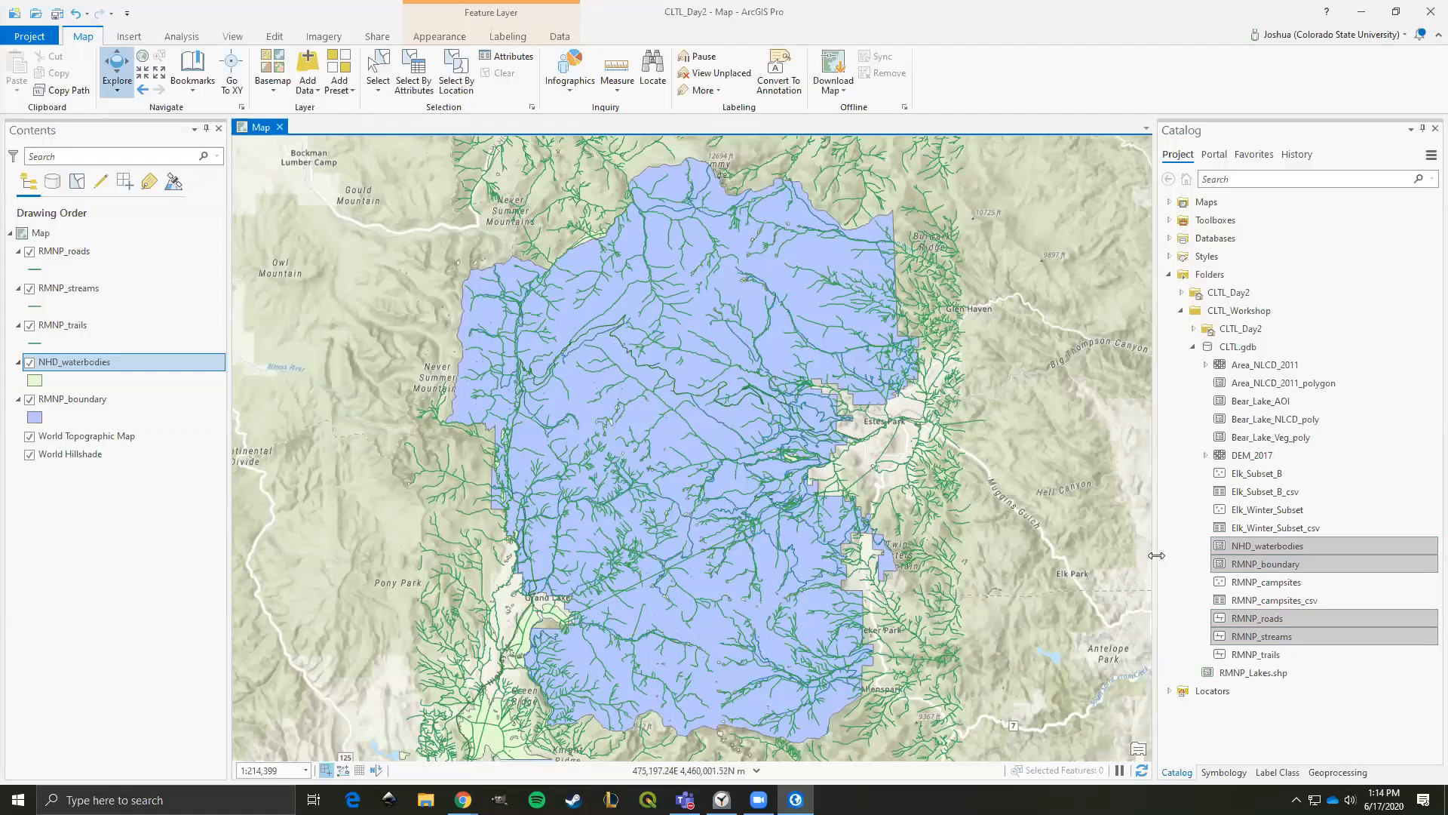
- Add the RMNP_campsites_csv table and the RMNP_Lakes.shp shapefile from the CLTL_Workshop folder to the map
click(1295, 600)
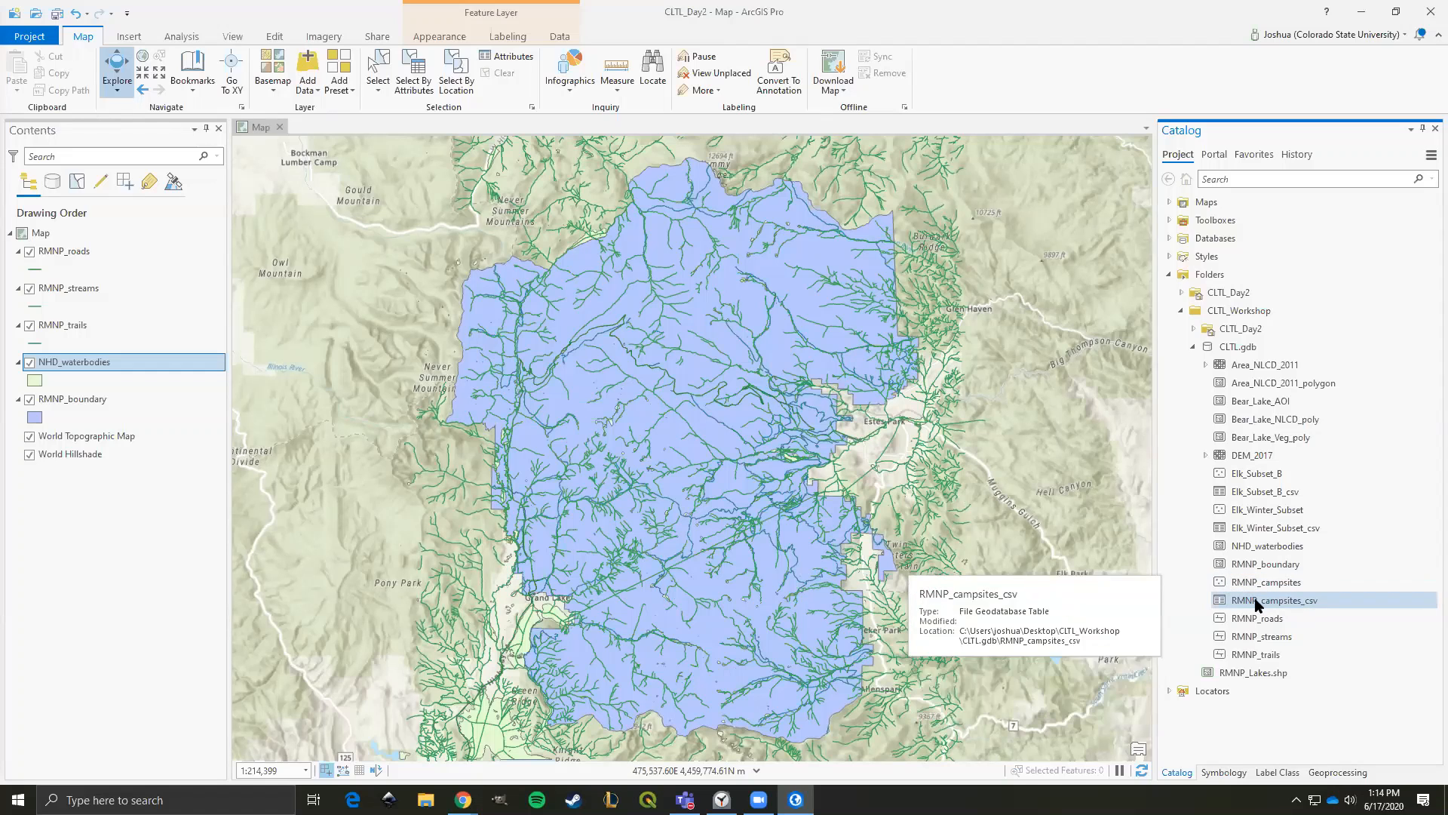
drag(1259, 604, 415, 484)
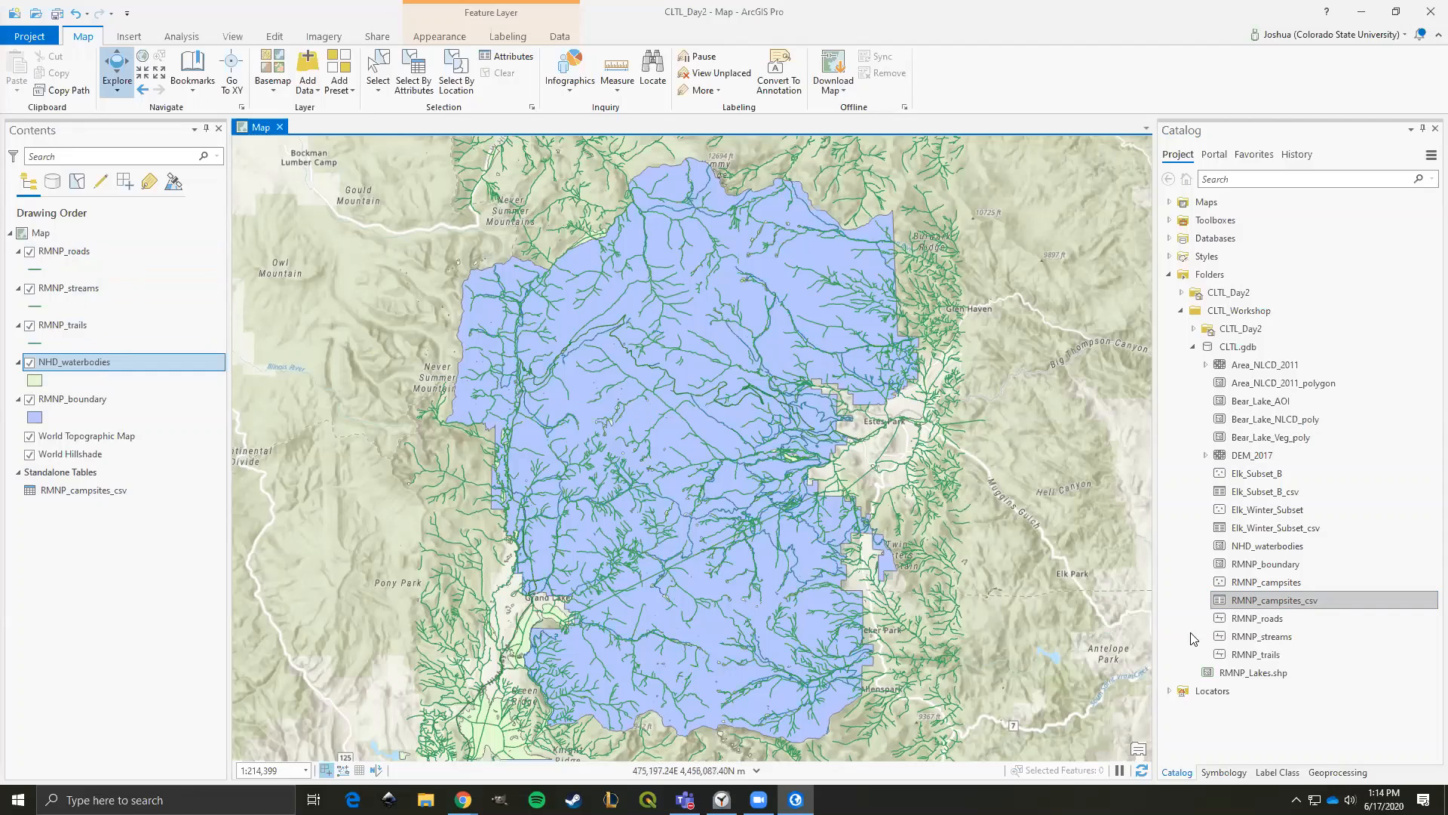
mouse_move(1221, 675)
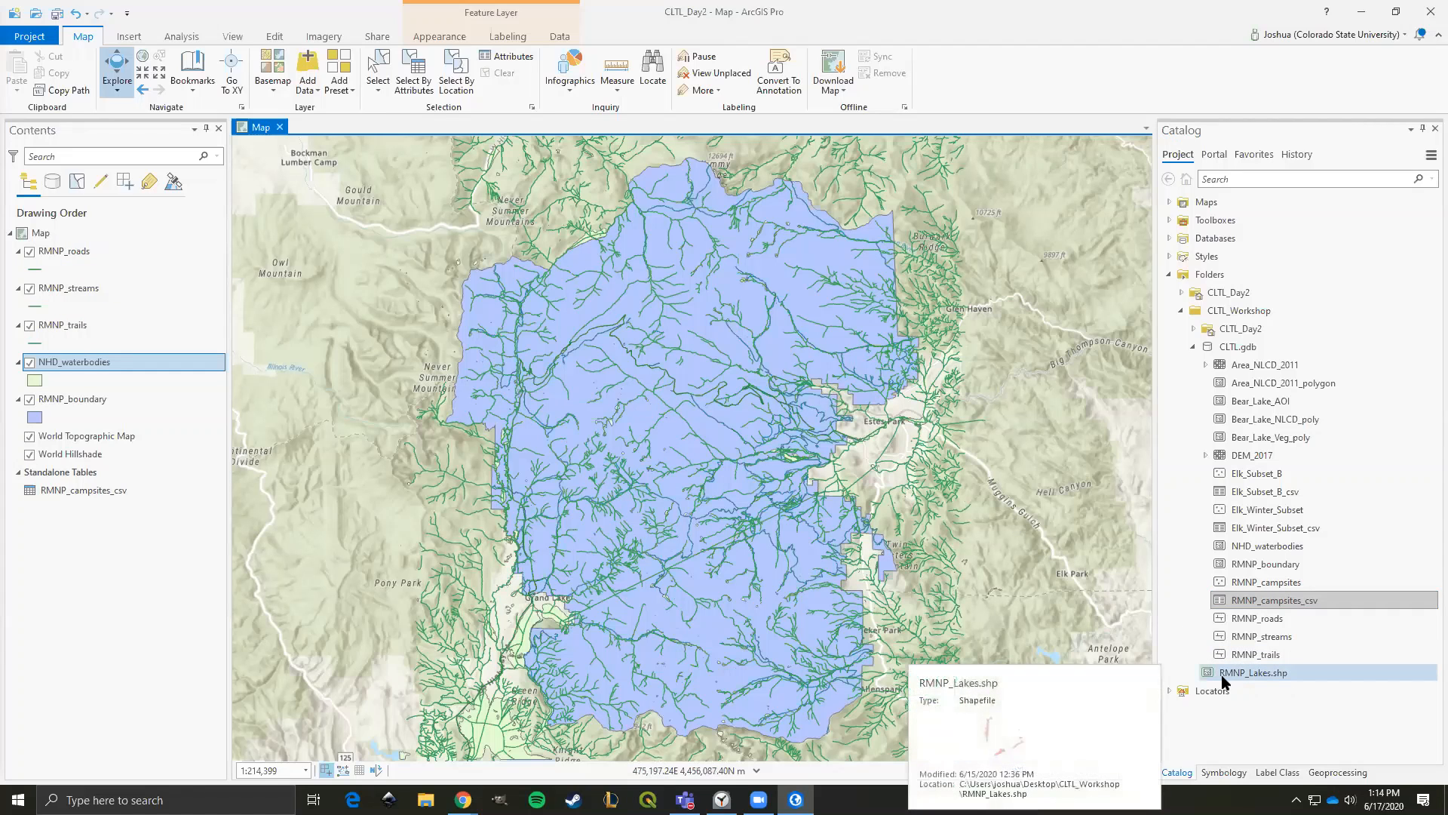
drag(1237, 677, 668, 396)
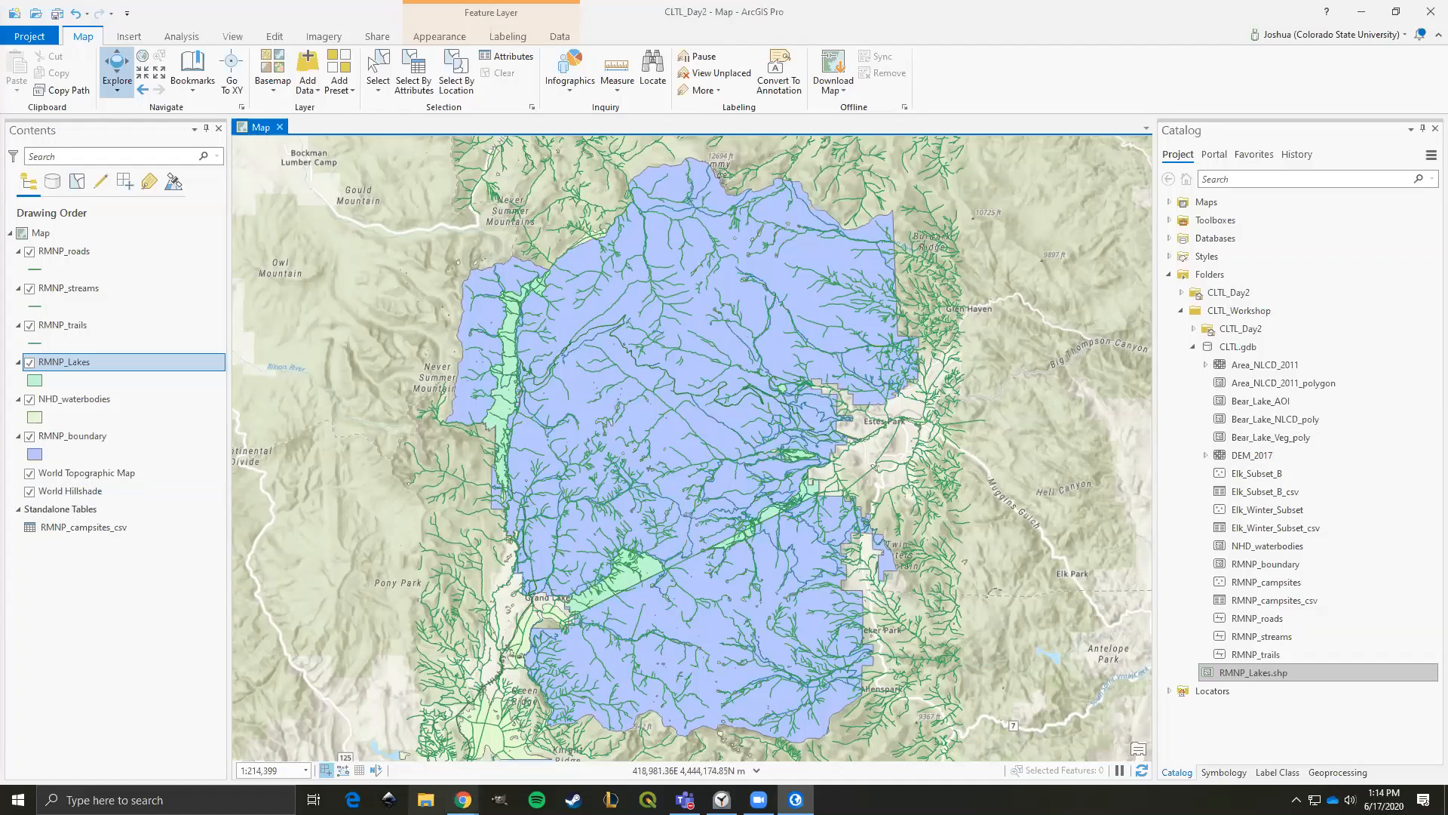
- Switch to the workshop slides in Chrome, read the hands-on slide about starting today's map, and return to ArcGIS Pro
mouse_move(463, 800)
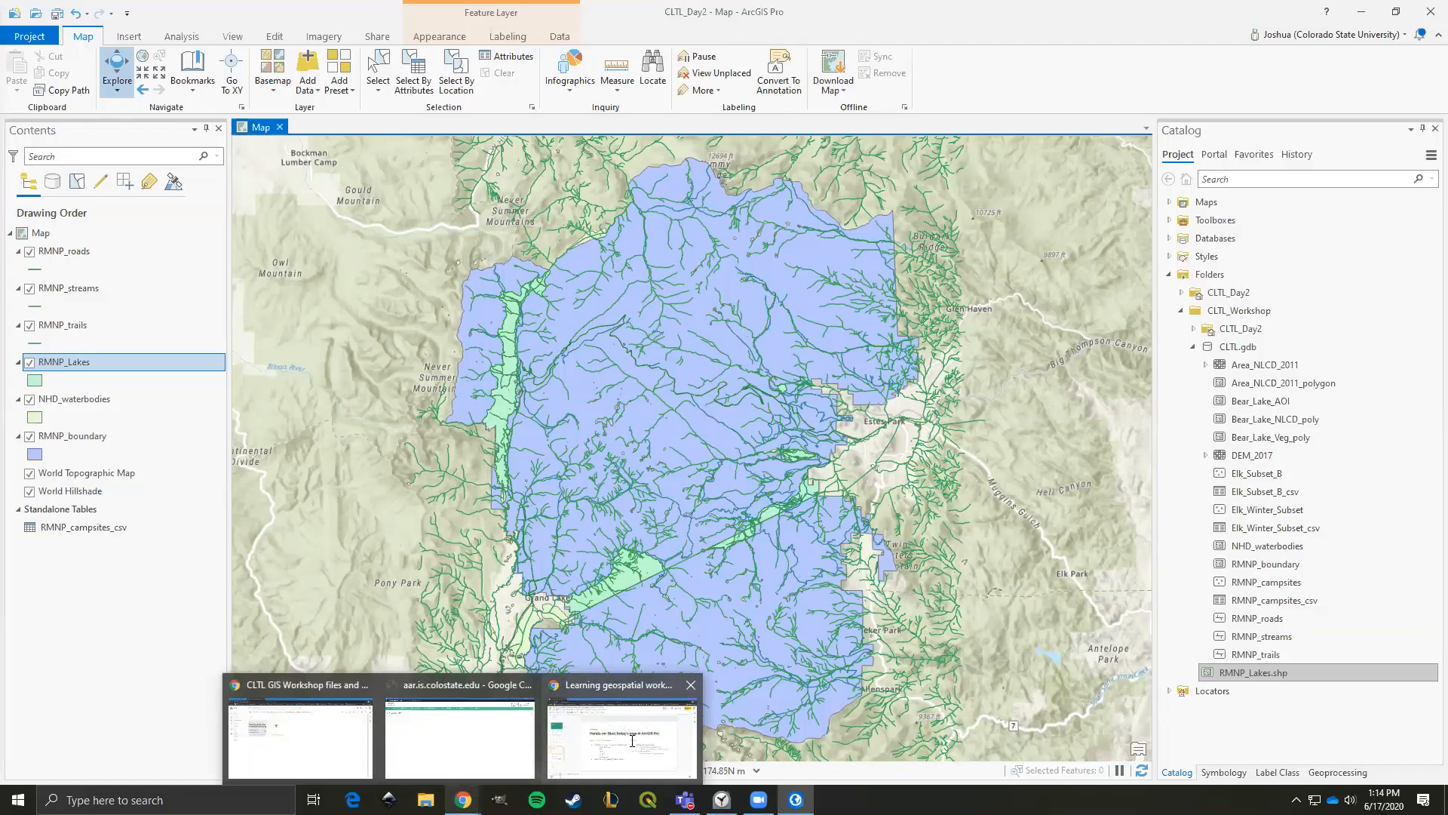
click(630, 743)
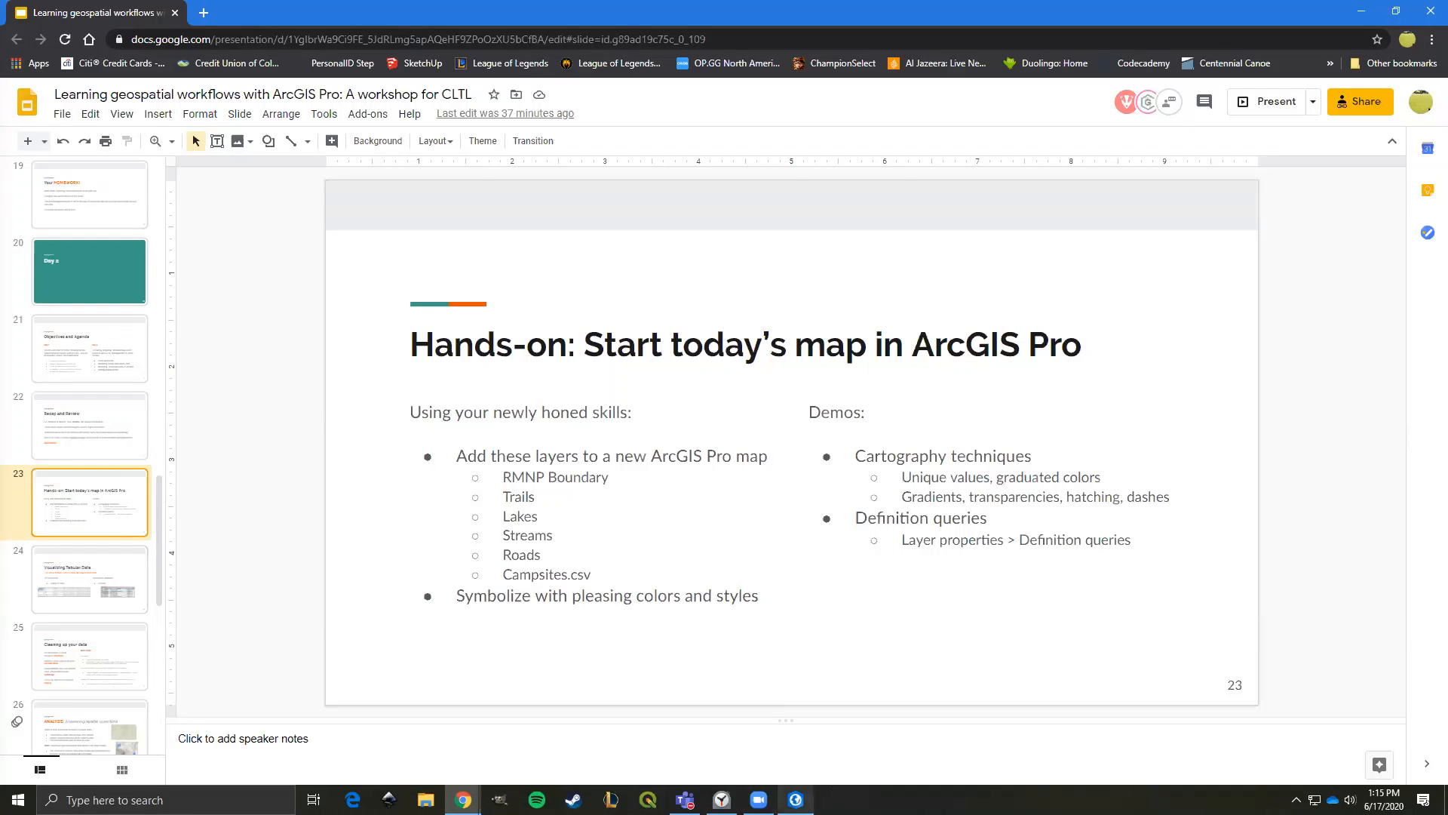
key(alt+Tab)
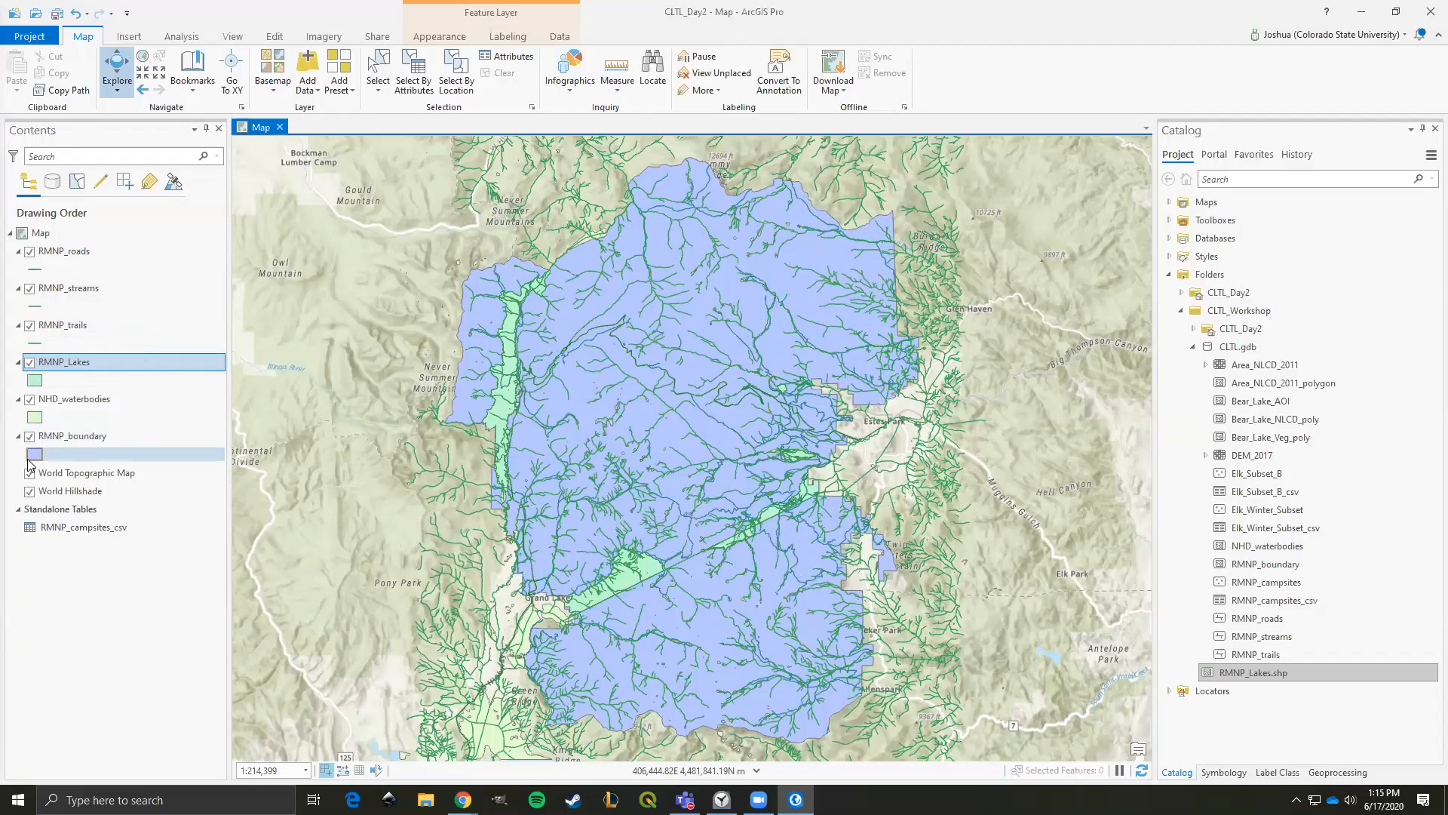
- Change the RMNP_roads line symbol's solid stroke colour to dark red and apply it
click(36, 270)
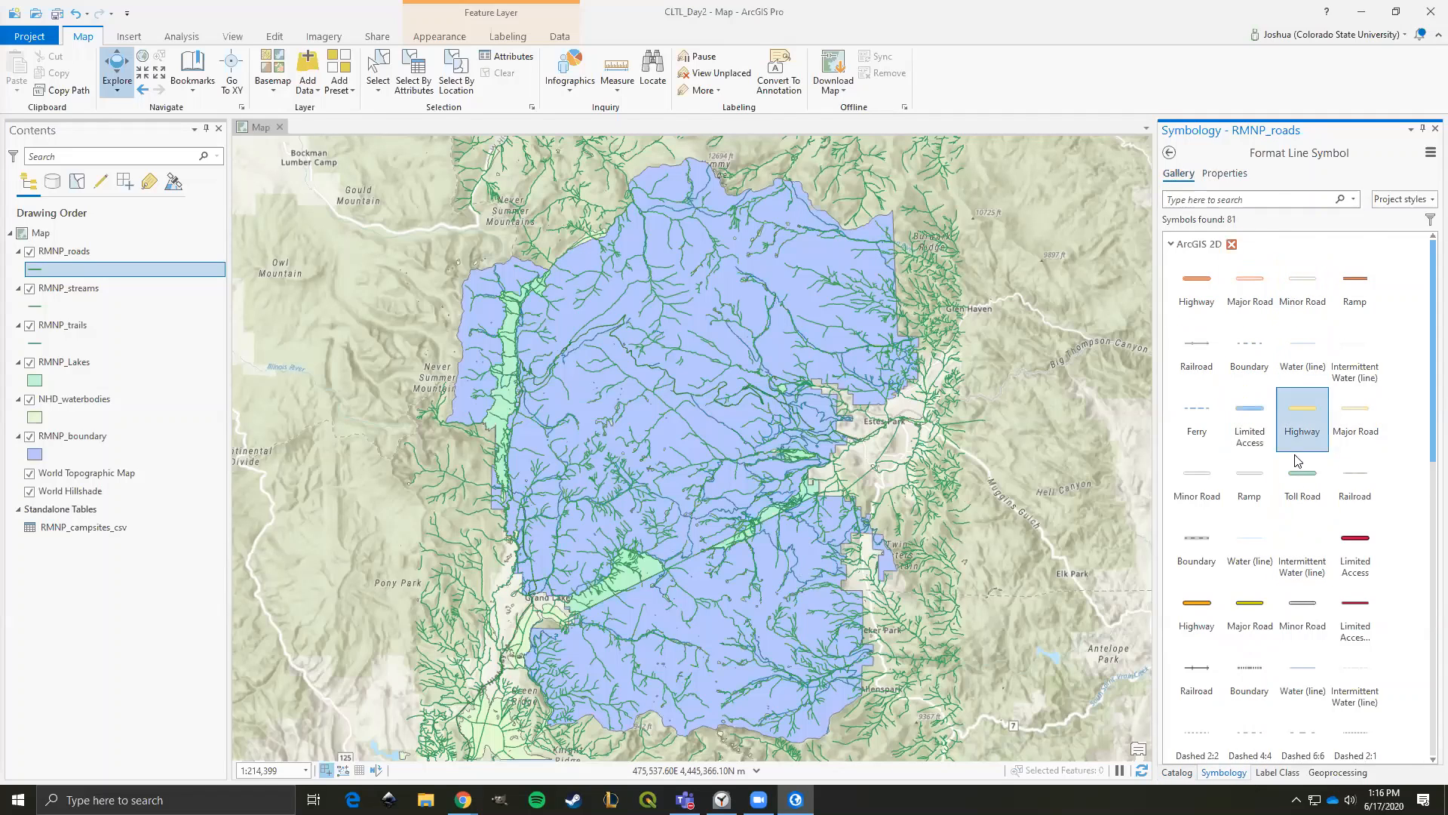
scroll(1258, 515, down, 3)
scroll(1259, 514, up, 3)
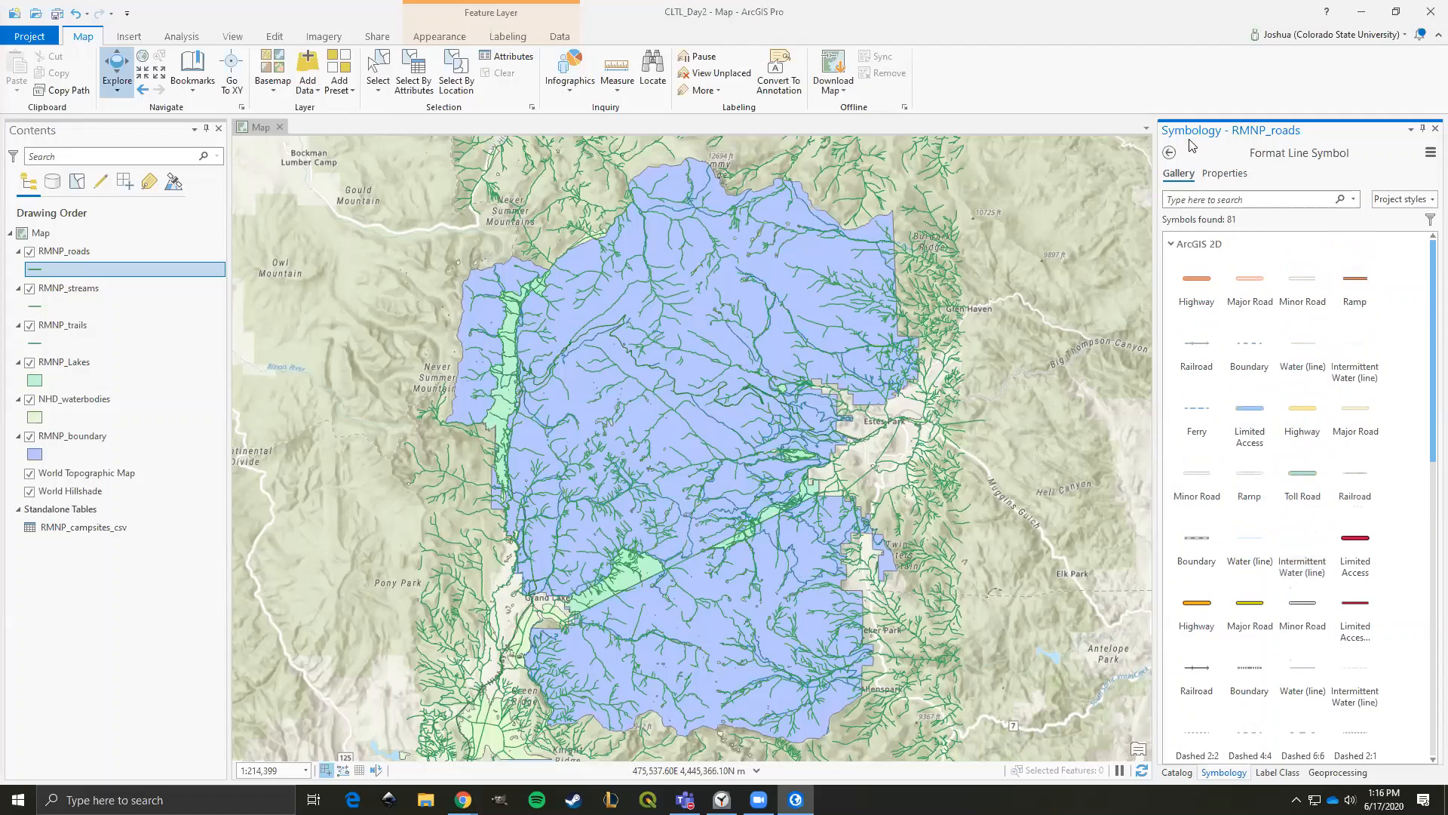
click(1225, 177)
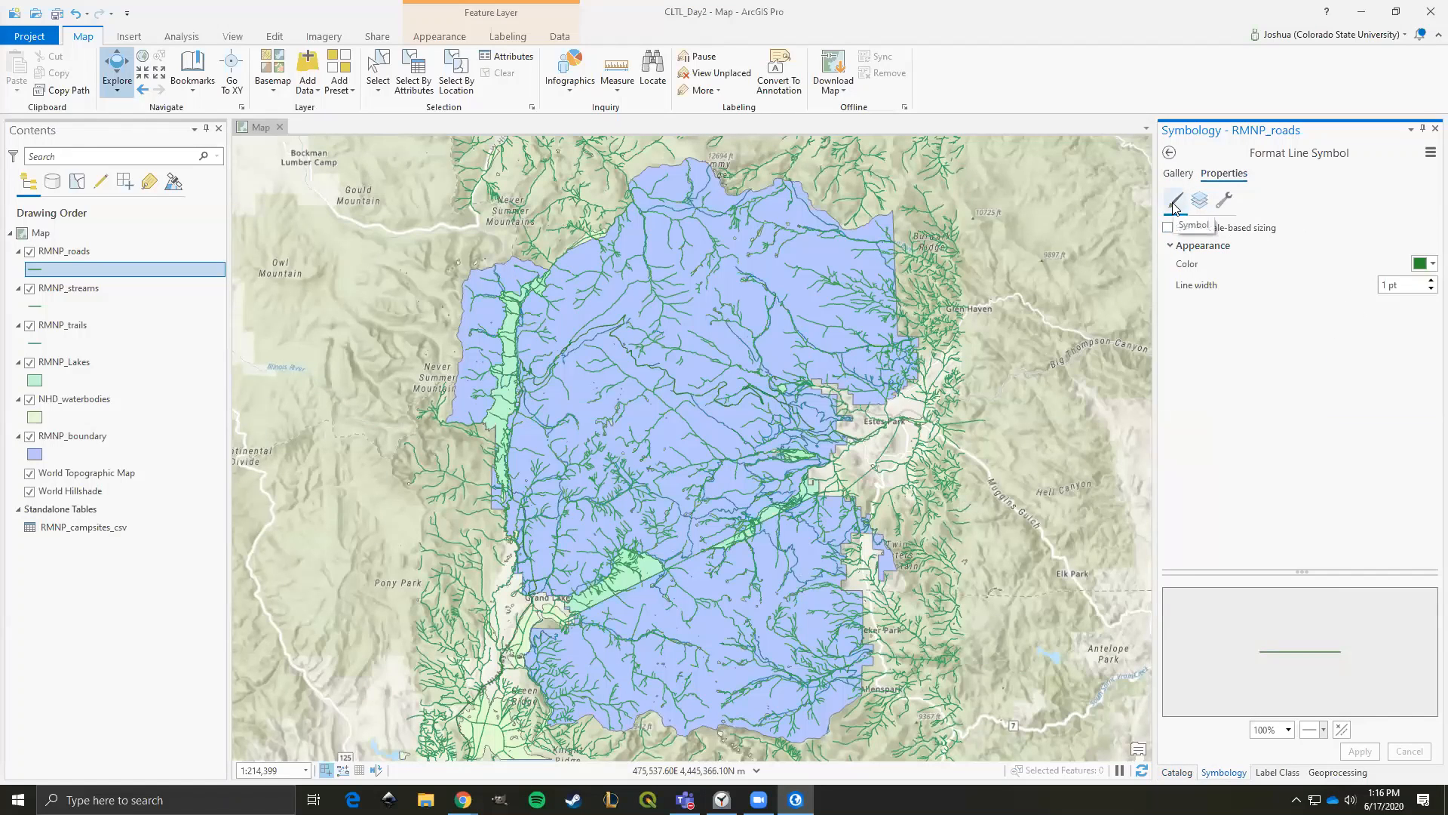
click(1199, 203)
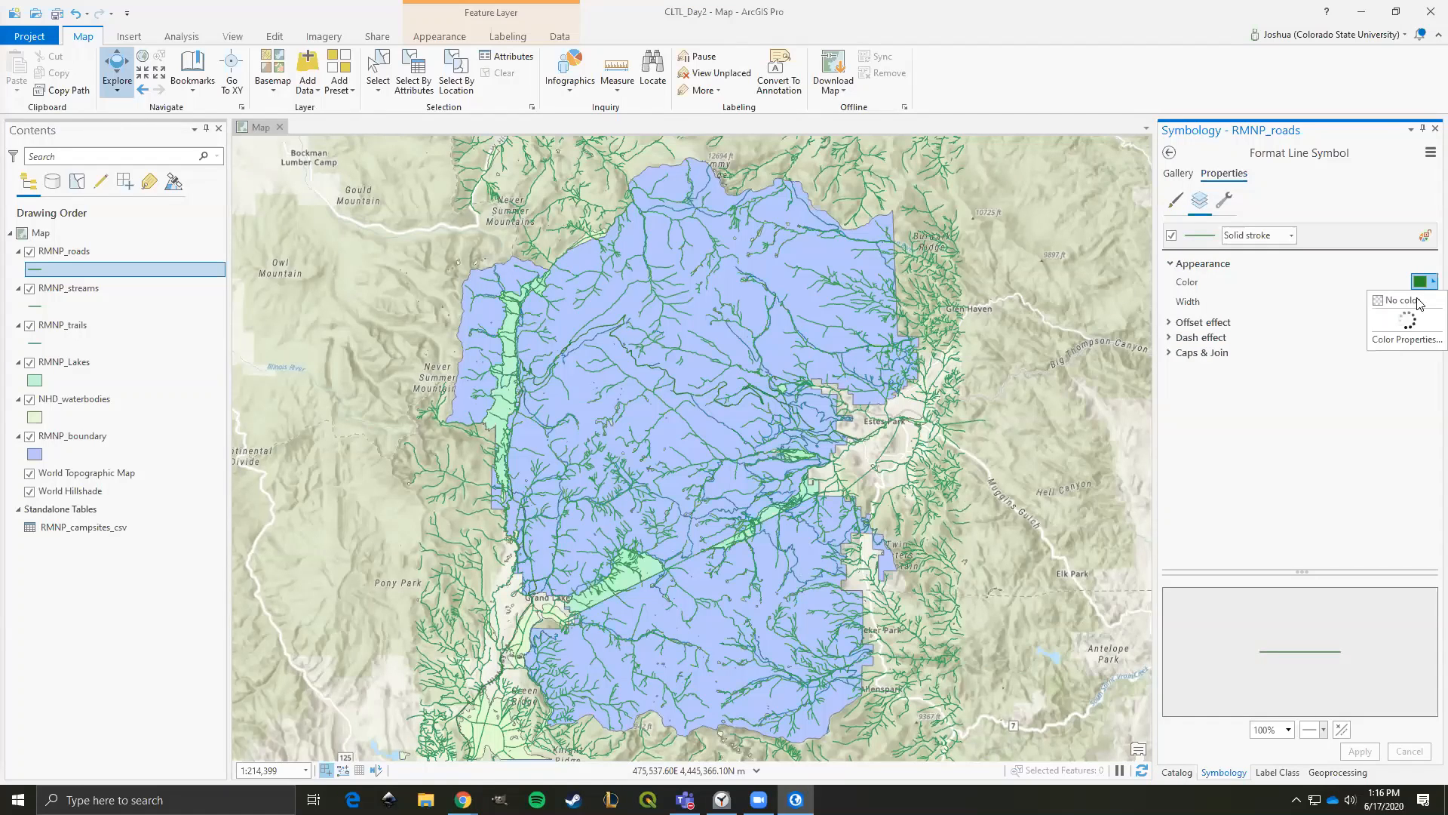
click(1425, 284)
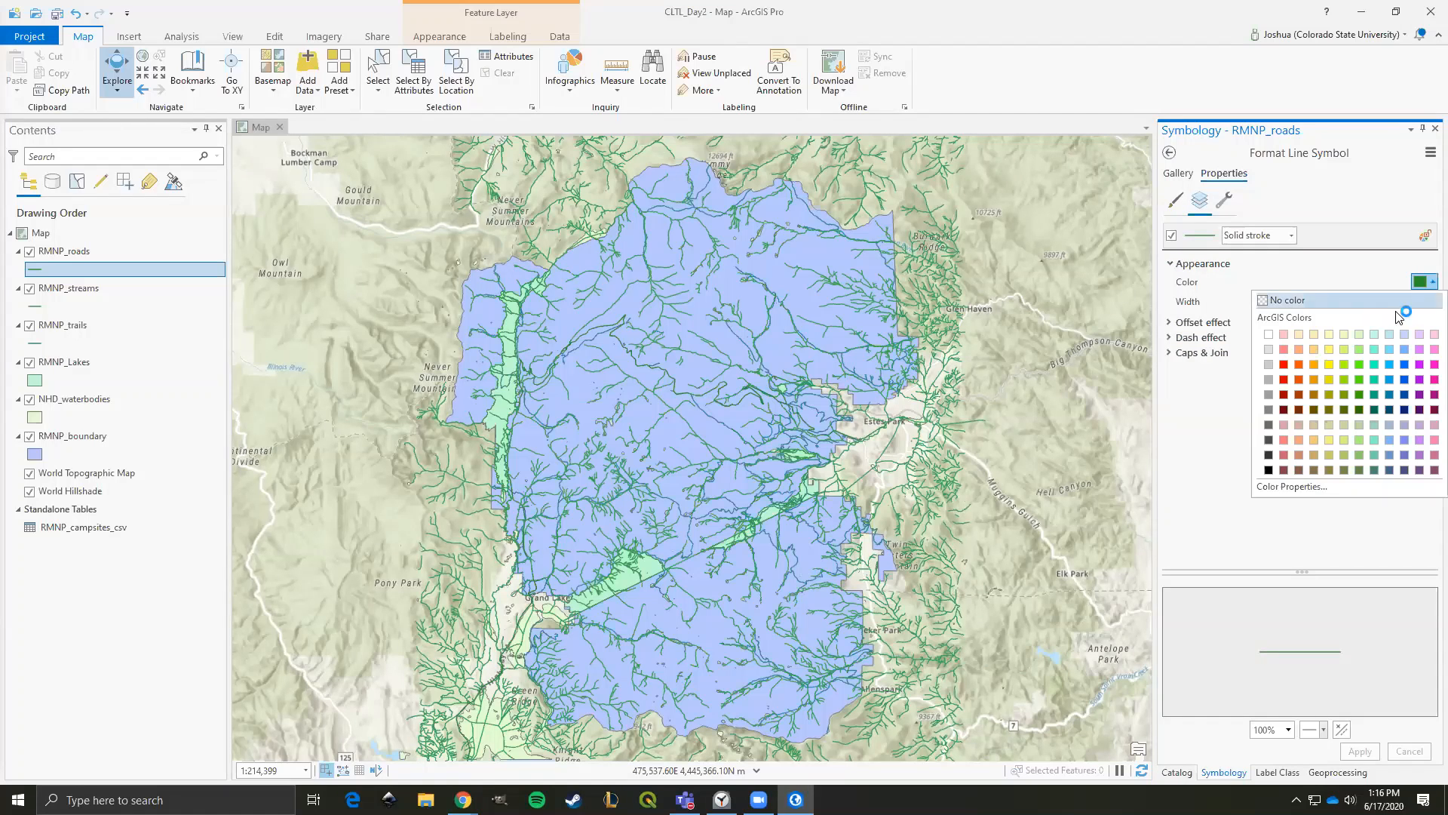
click(1291, 403)
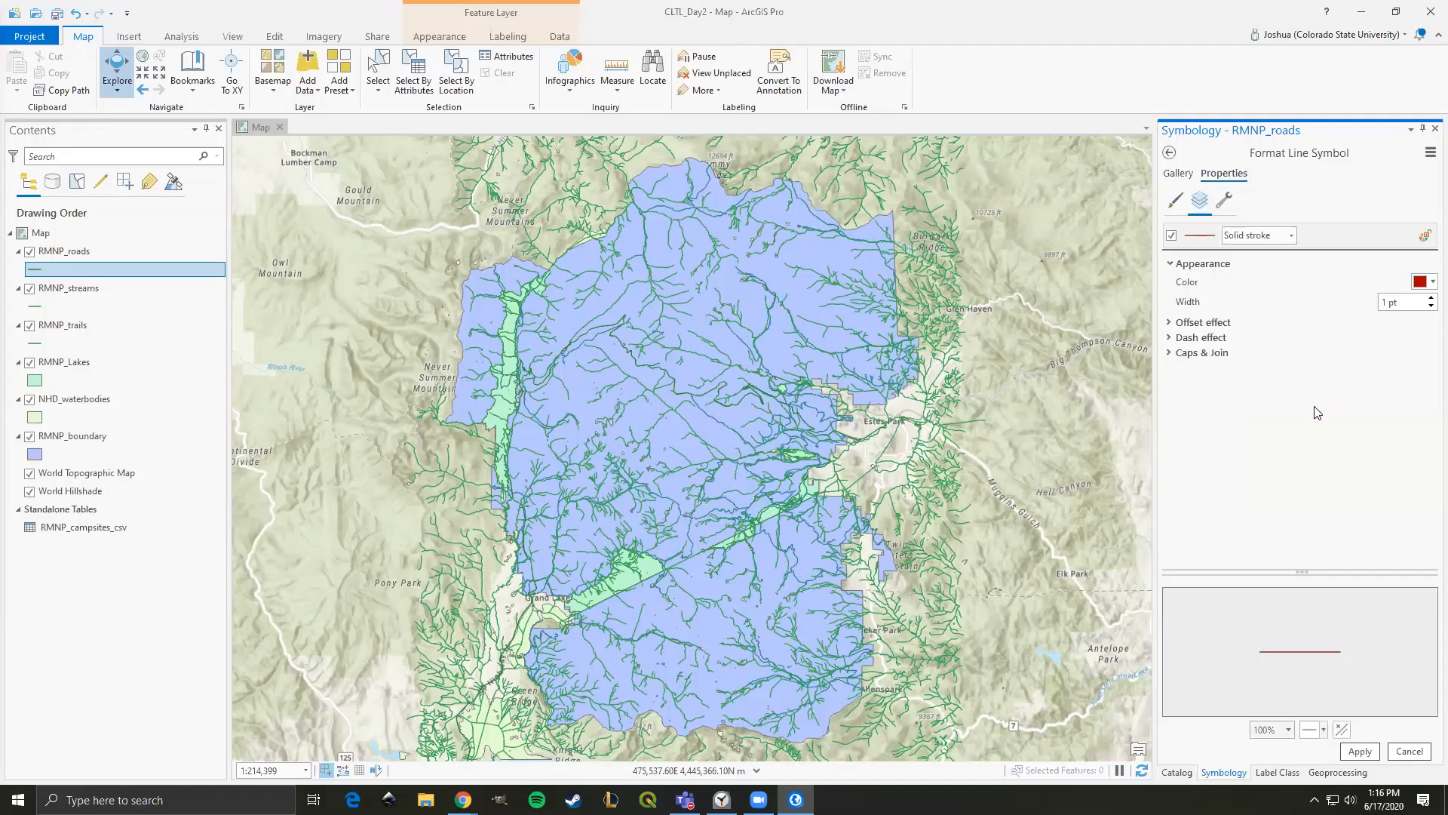
click(1360, 751)
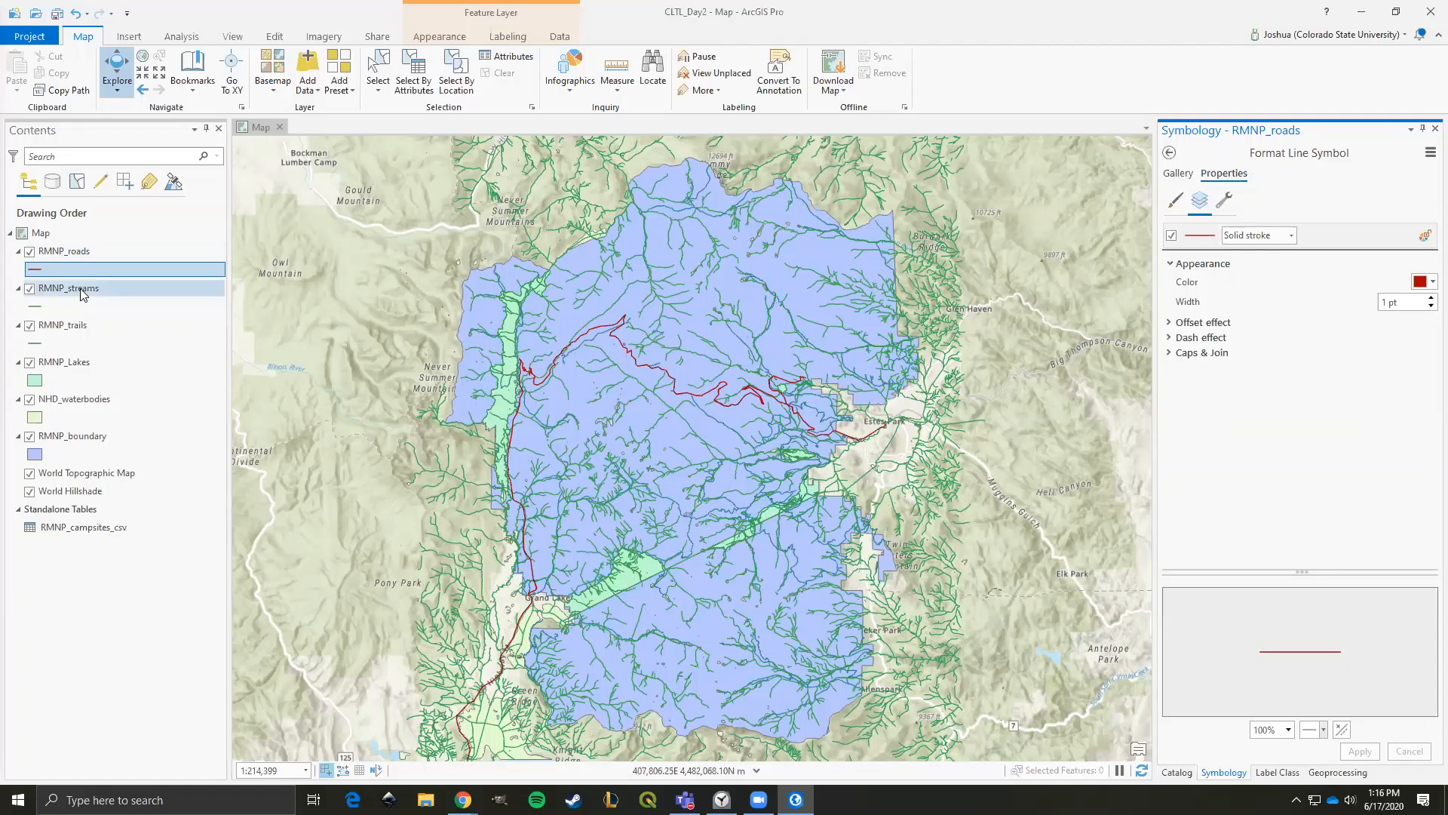
- Change the RMNP_streams line symbol's solid stroke colour to dark blue and apply it
click(151, 288)
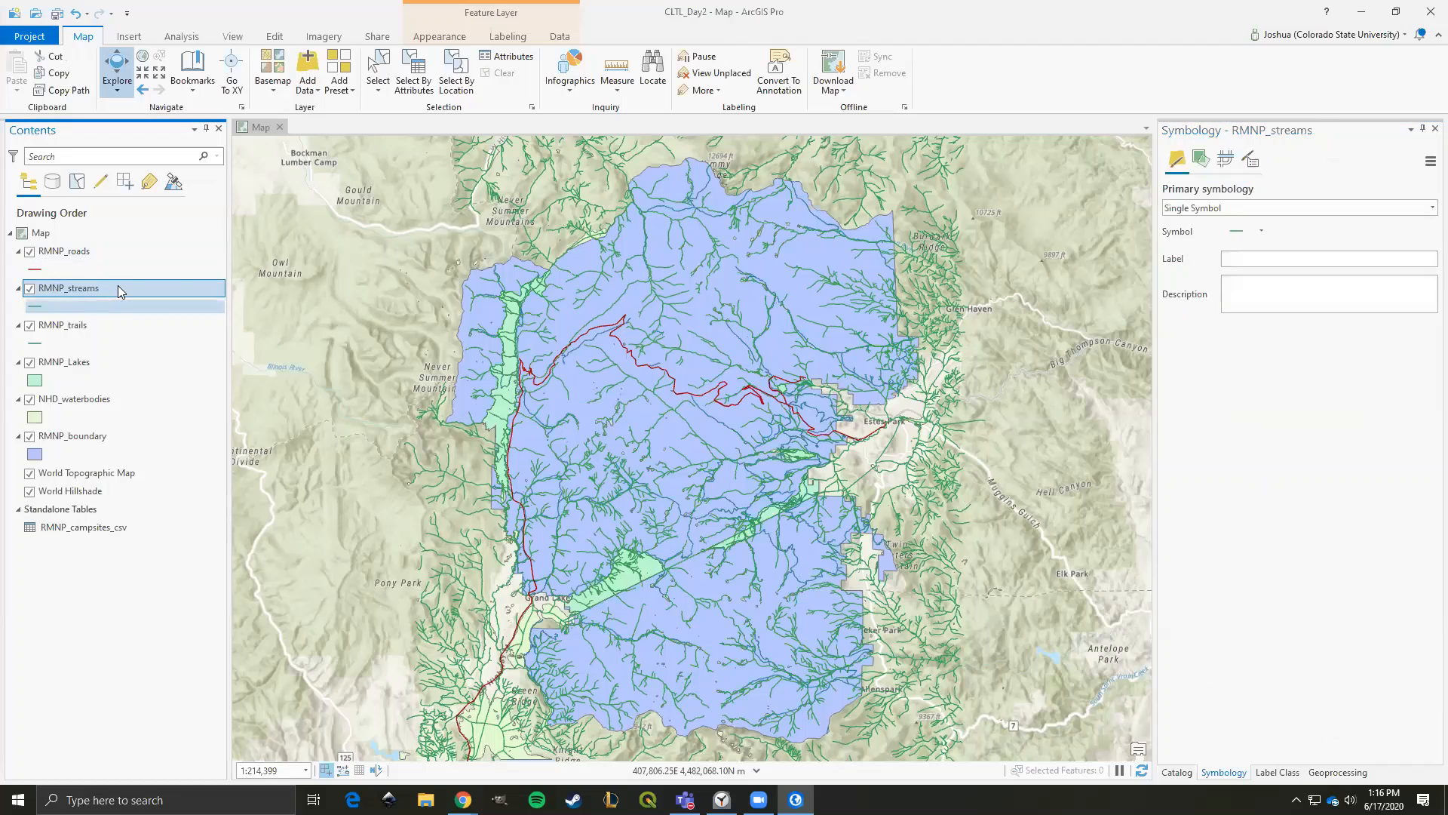
click(174, 306)
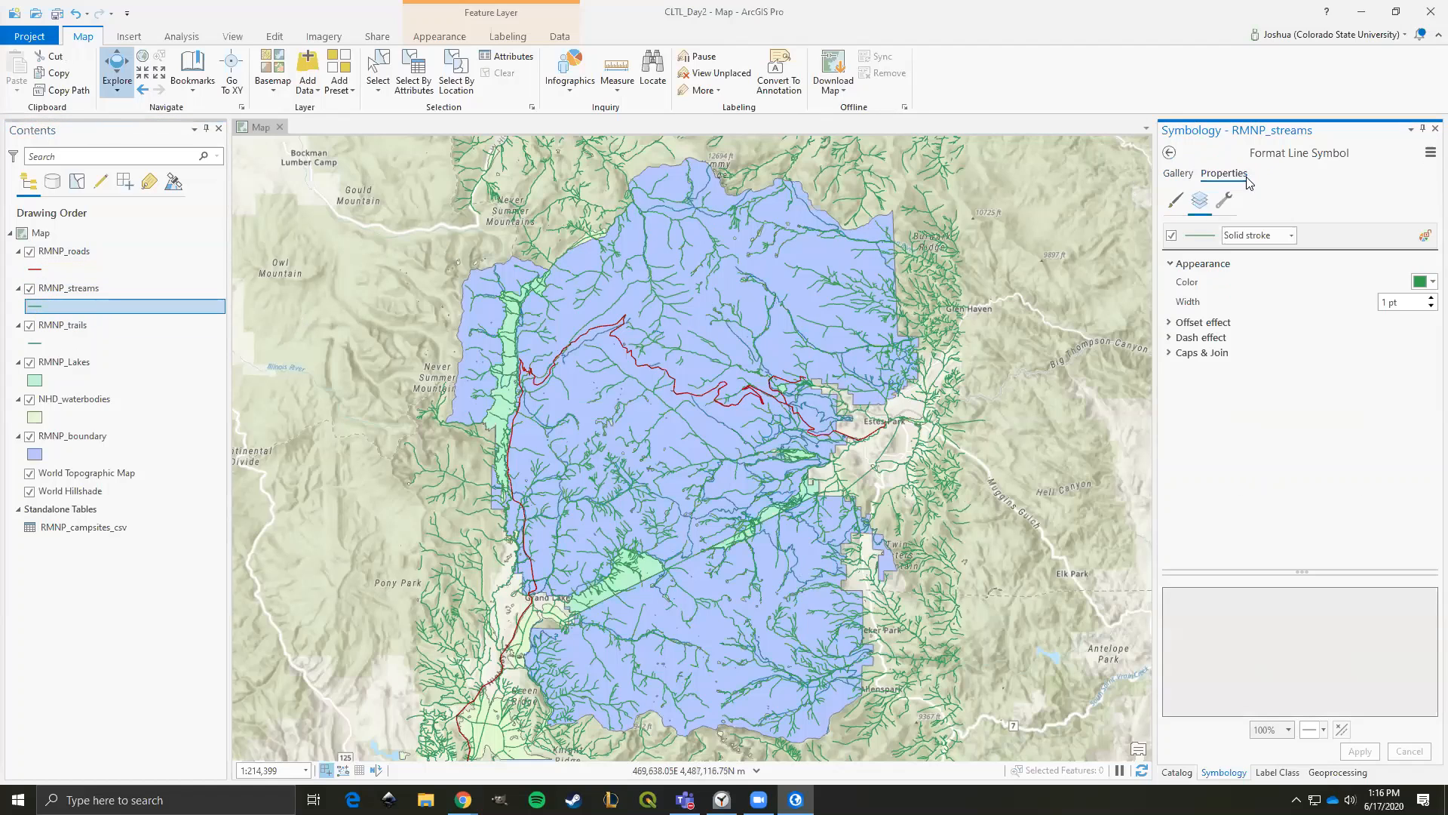
click(1422, 281)
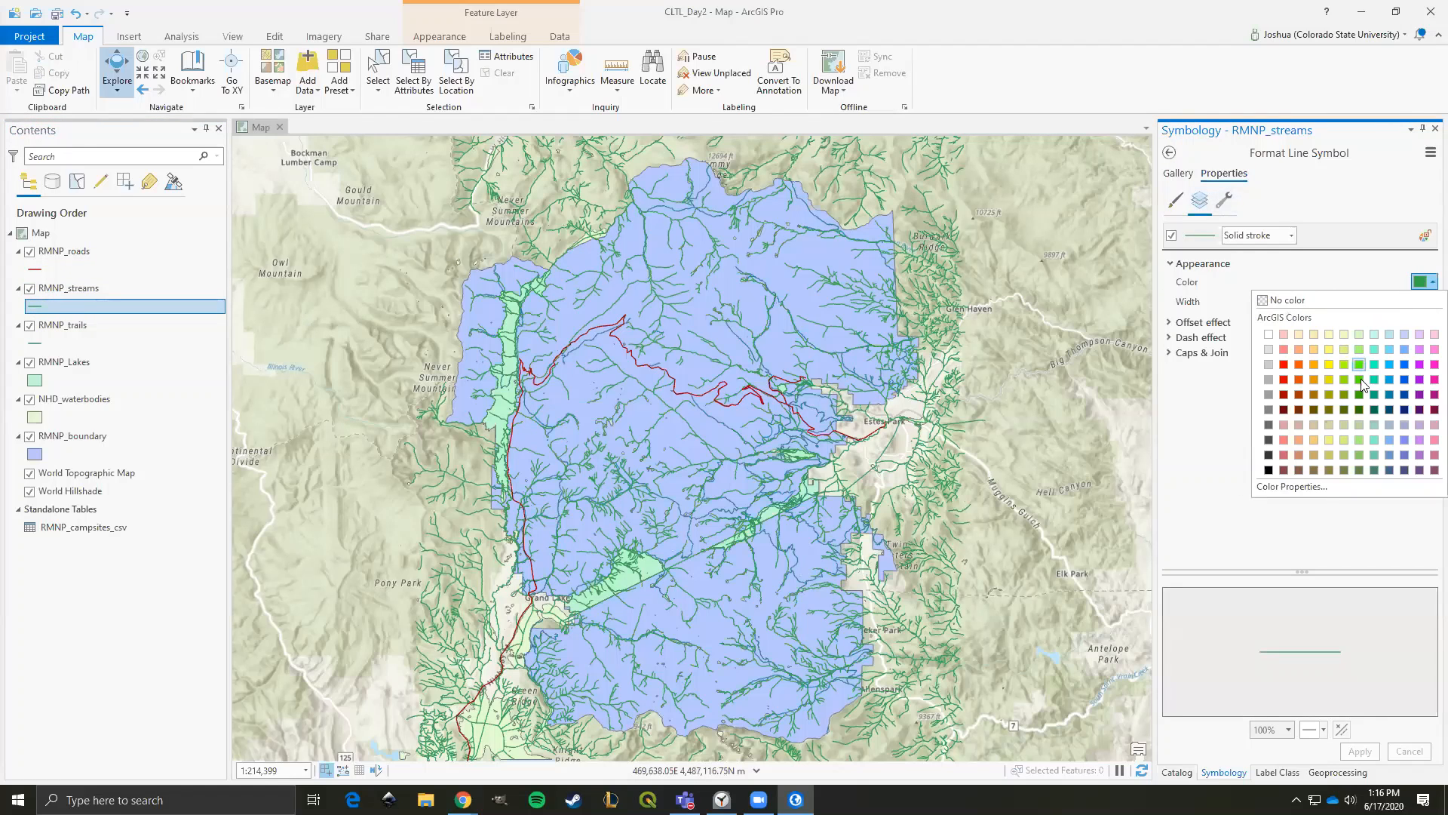
click(1389, 394)
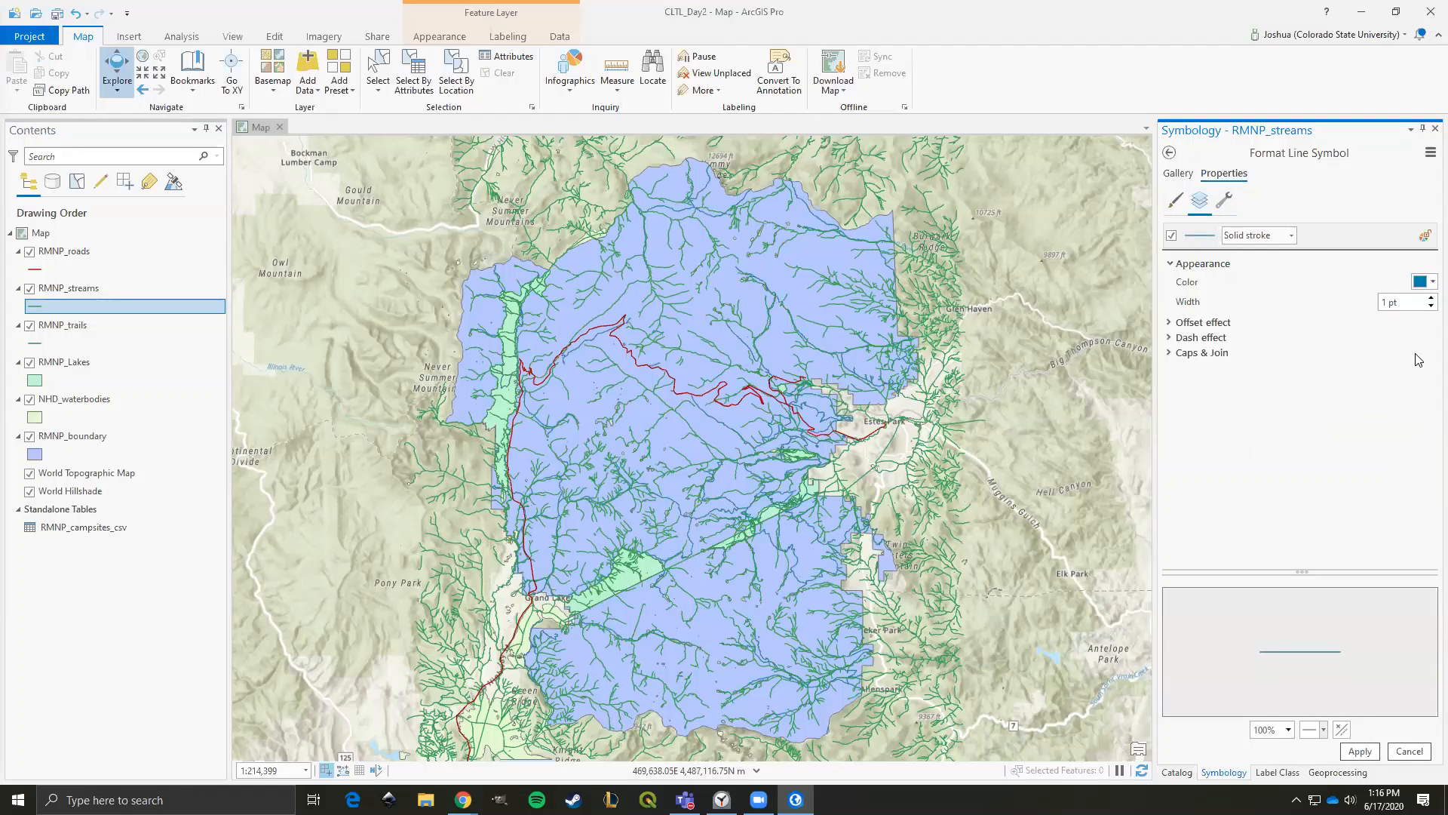
click(1360, 751)
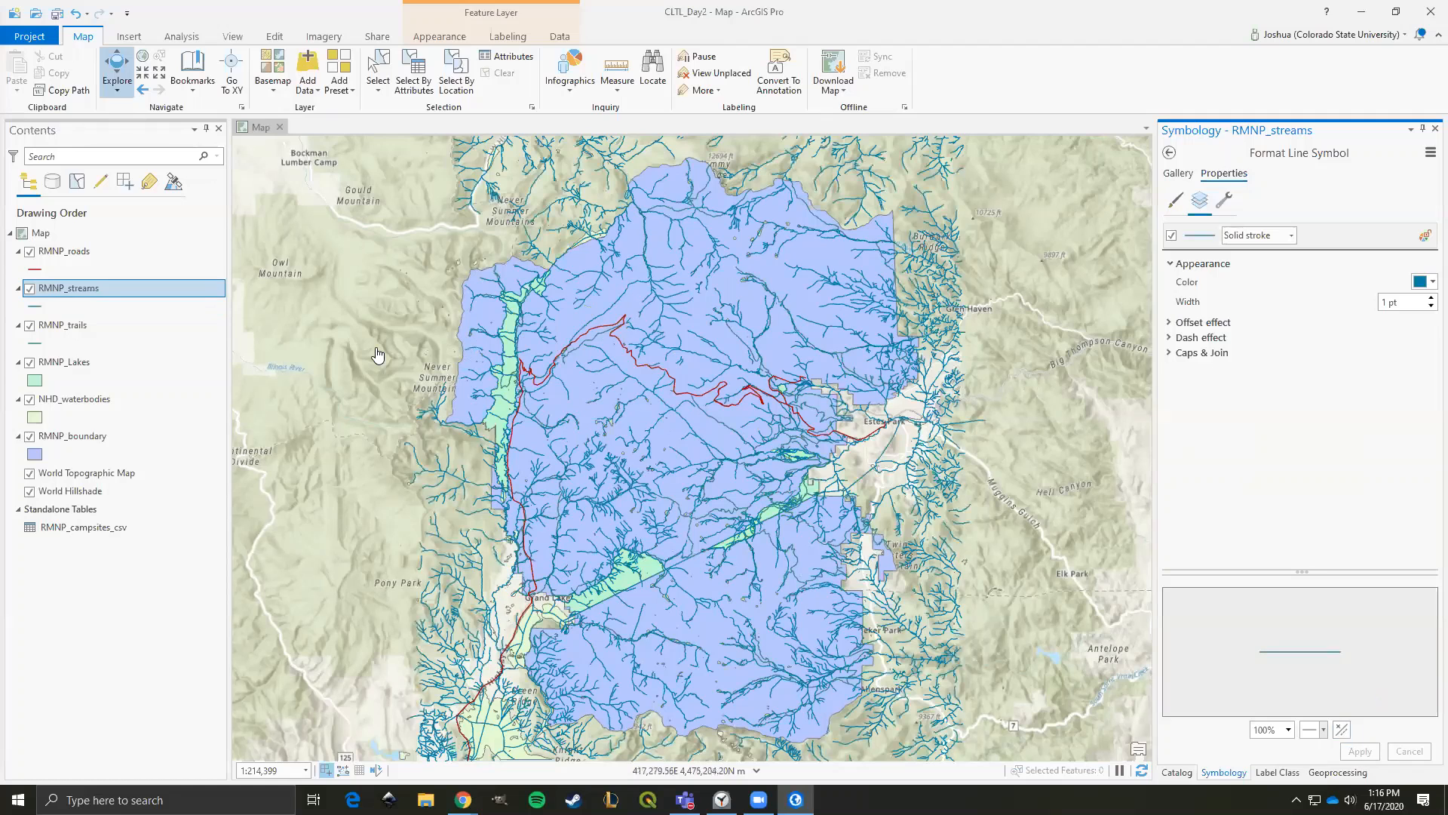
- Give the RMNP_trails line symbol an evenly dashed 5 5 pattern in orange-brown and apply it
click(39, 344)
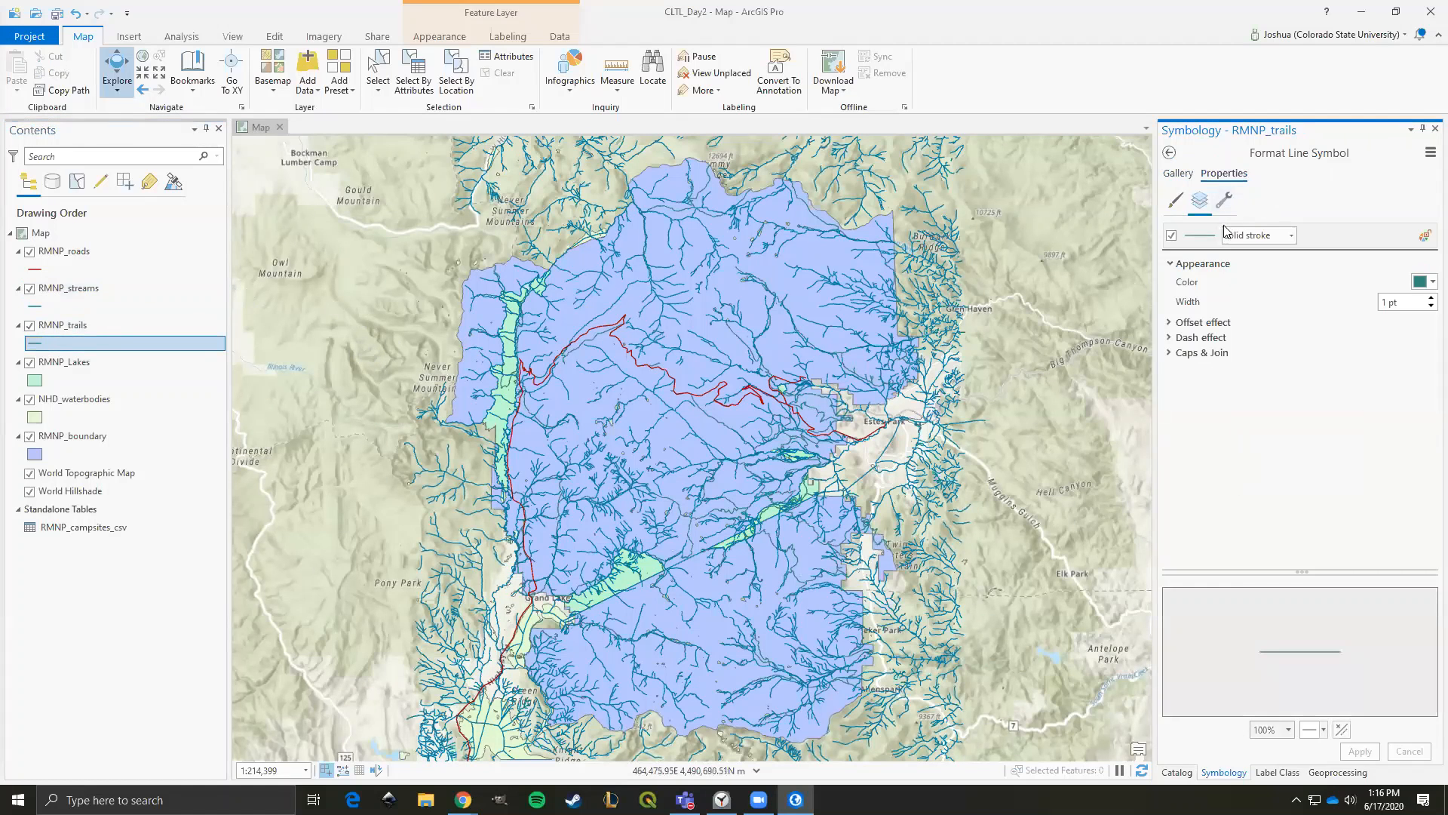
click(1169, 338)
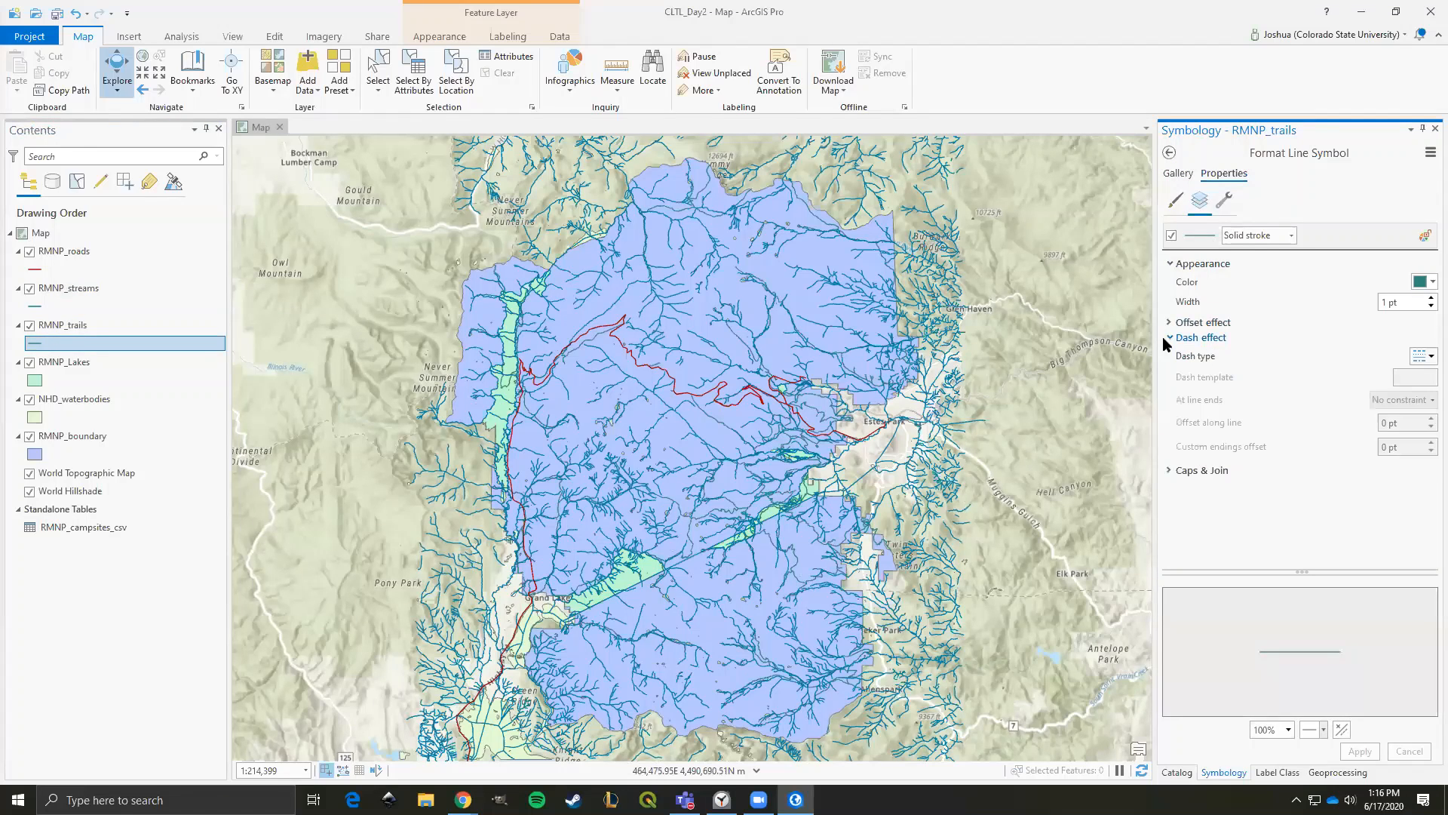
click(1425, 356)
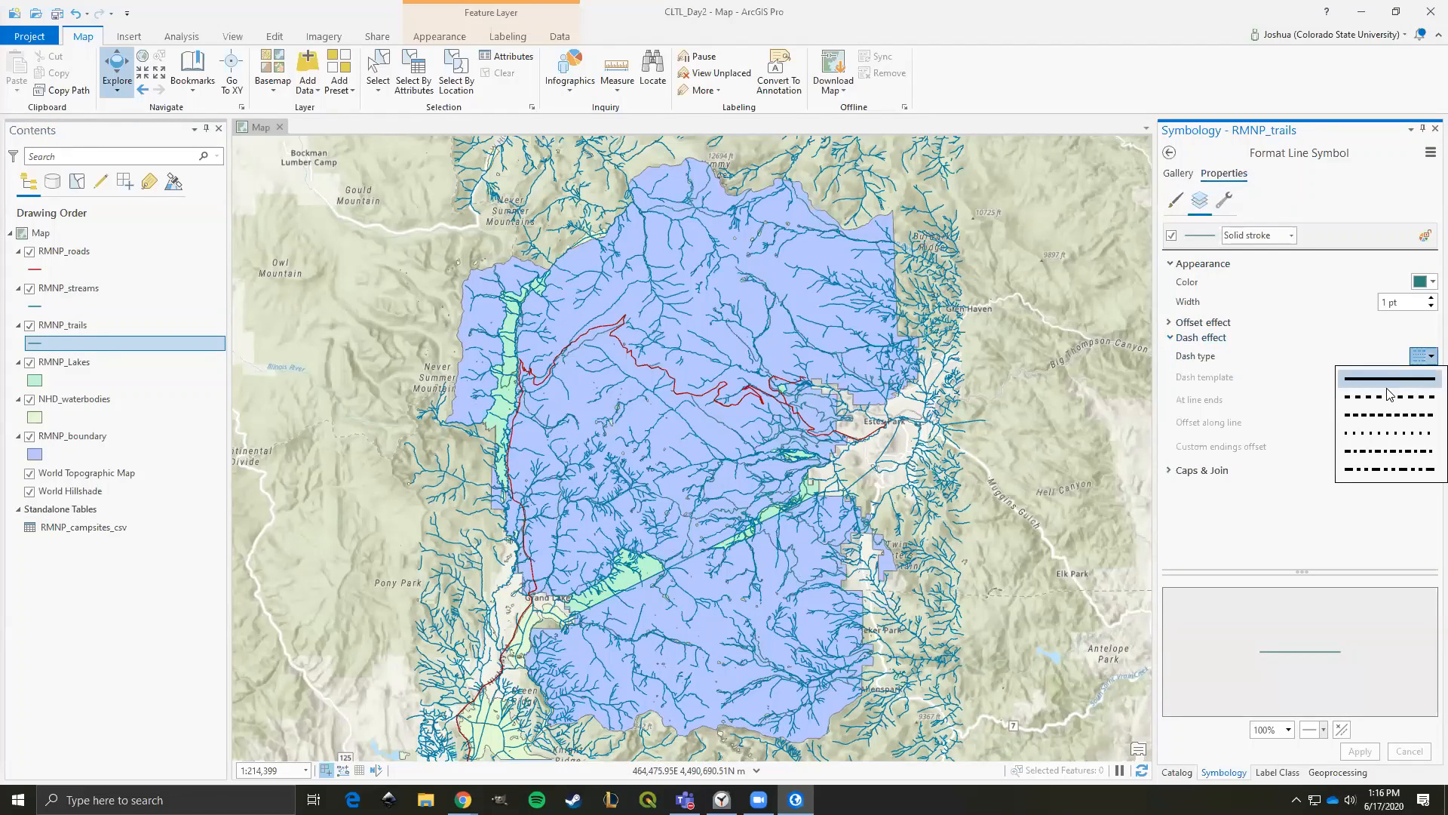
click(1394, 393)
click(1423, 282)
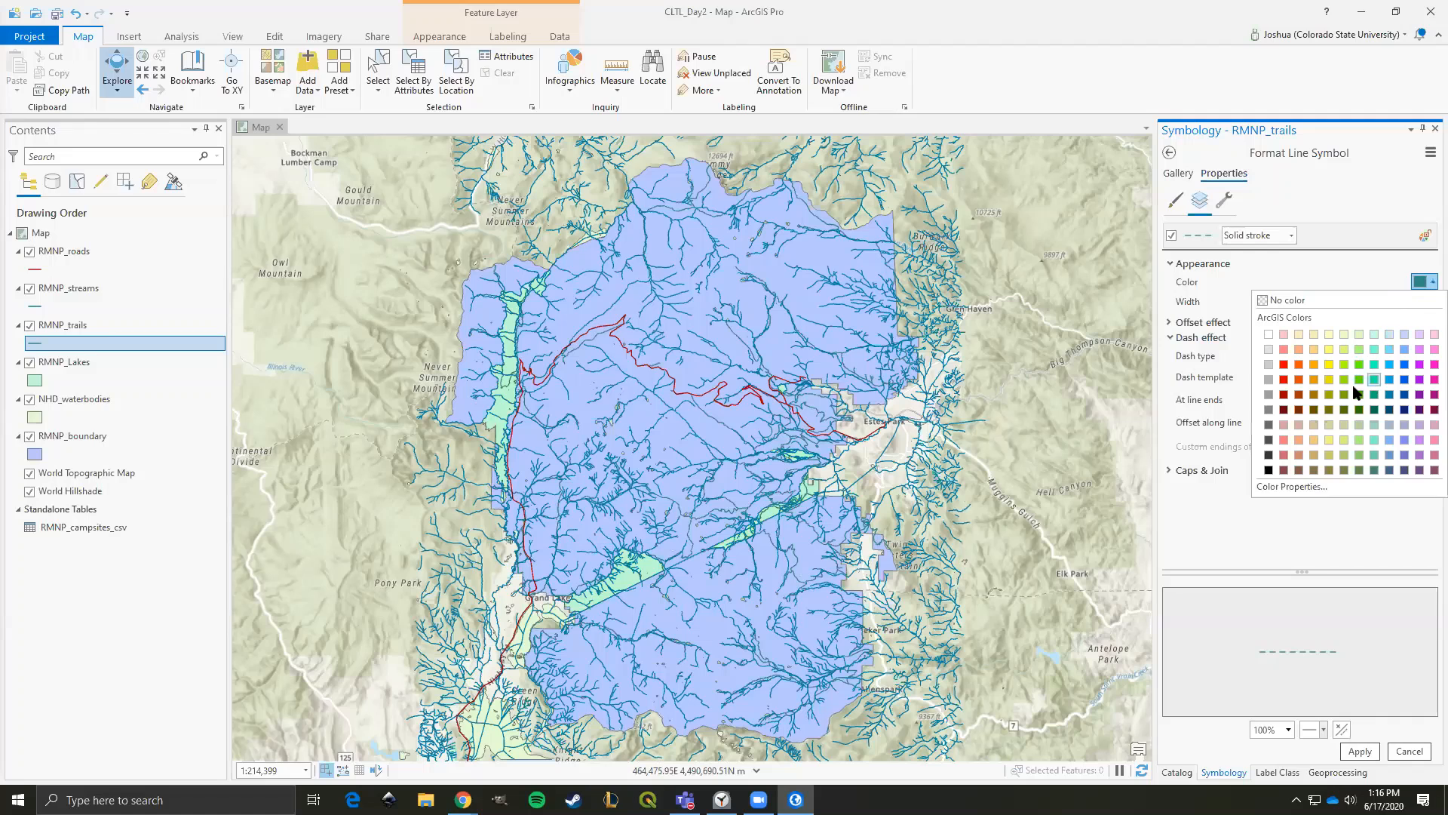
click(1315, 395)
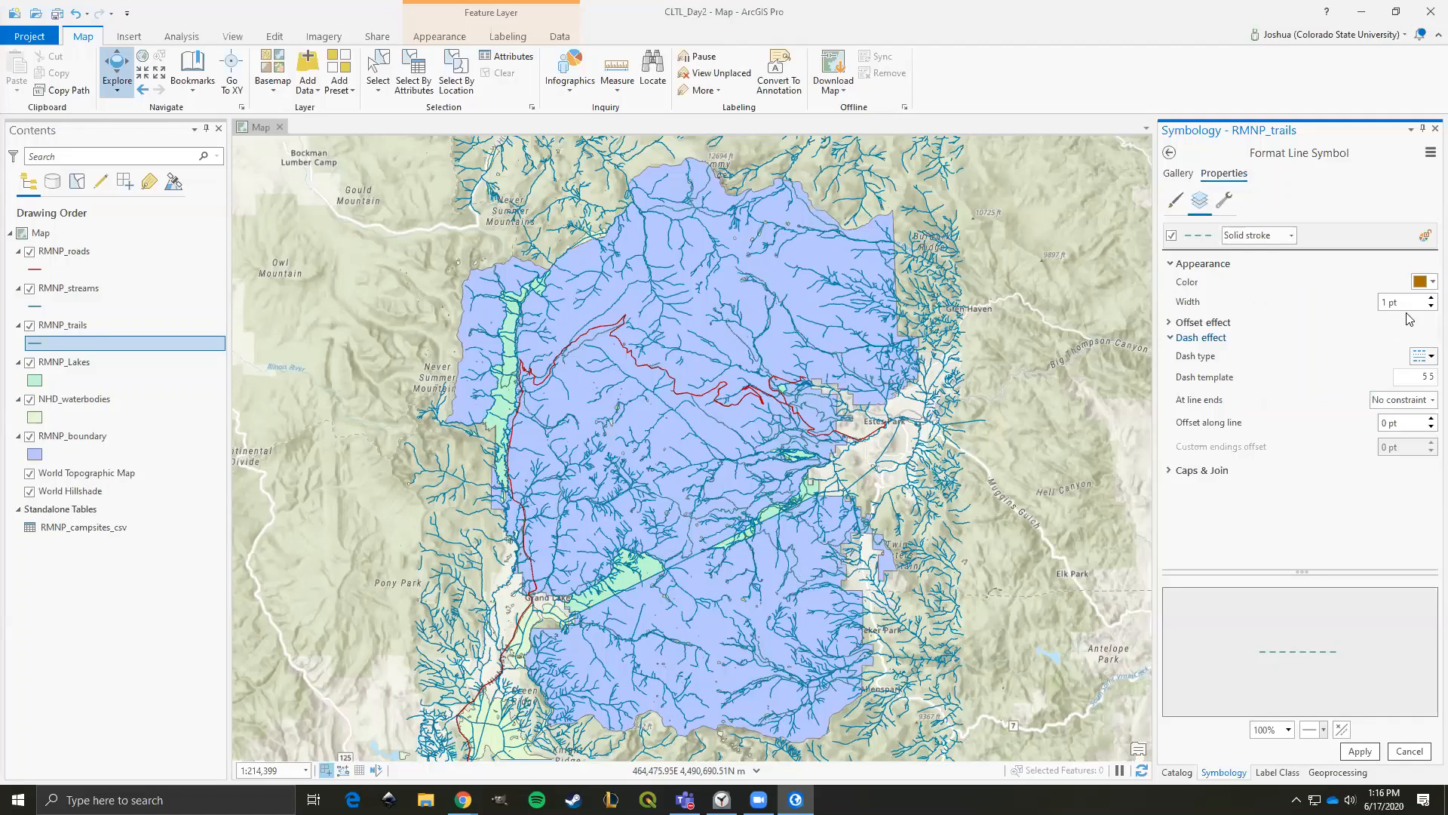
click(1360, 751)
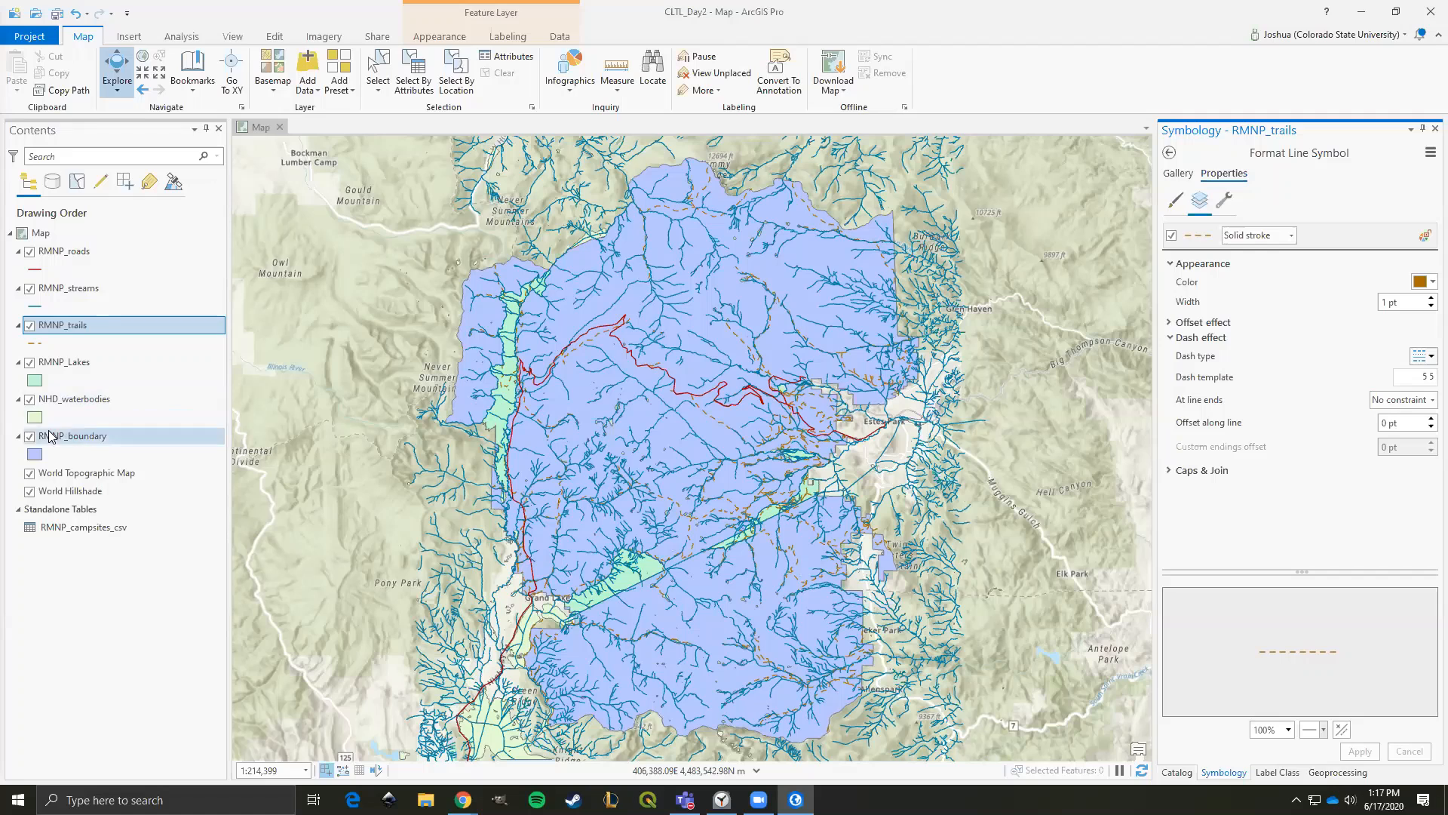
- Change the solid fill colour of the RMNP_Lakes polygon symbol to light blue
click(37, 381)
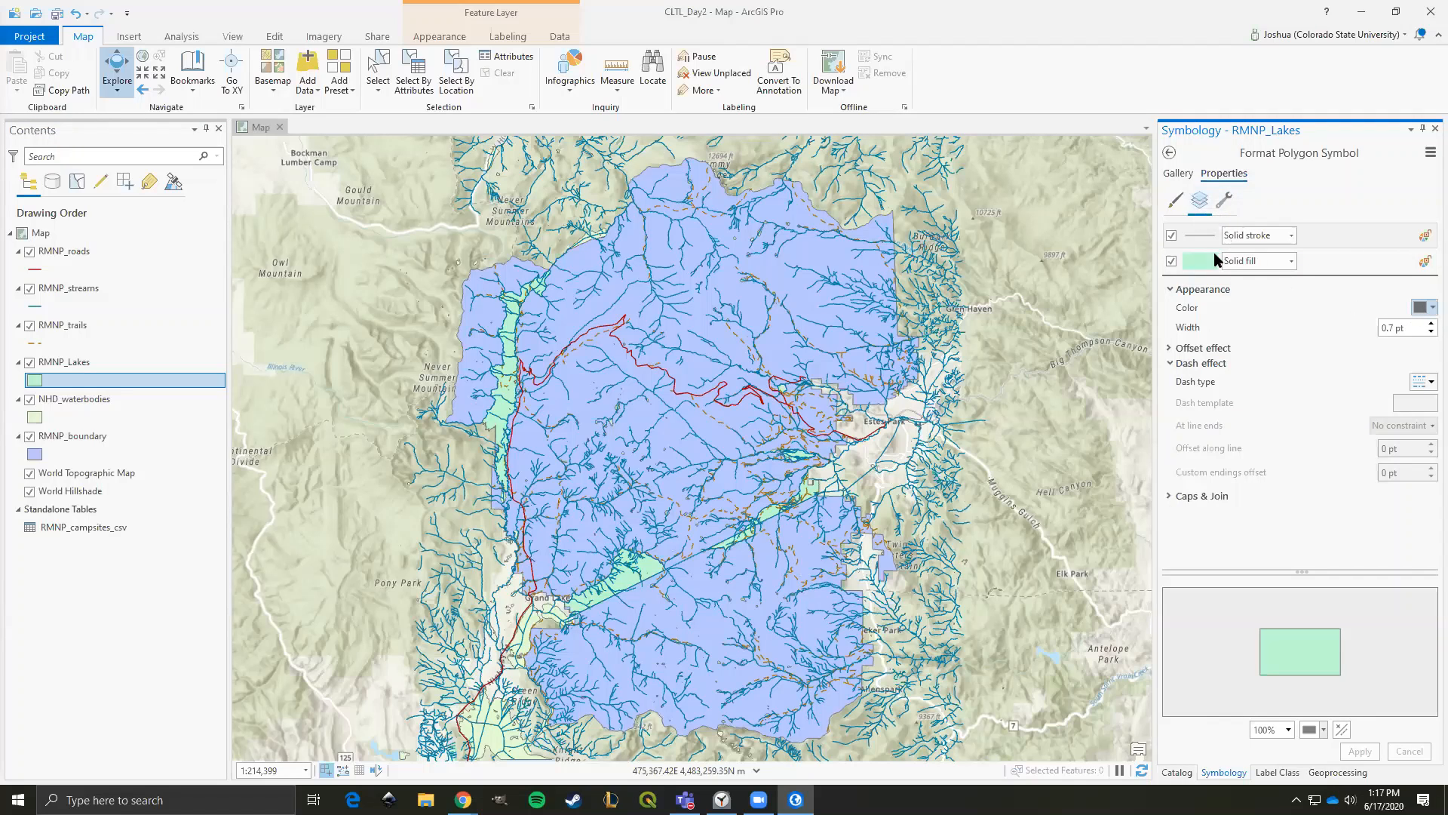
click(1216, 260)
click(1424, 307)
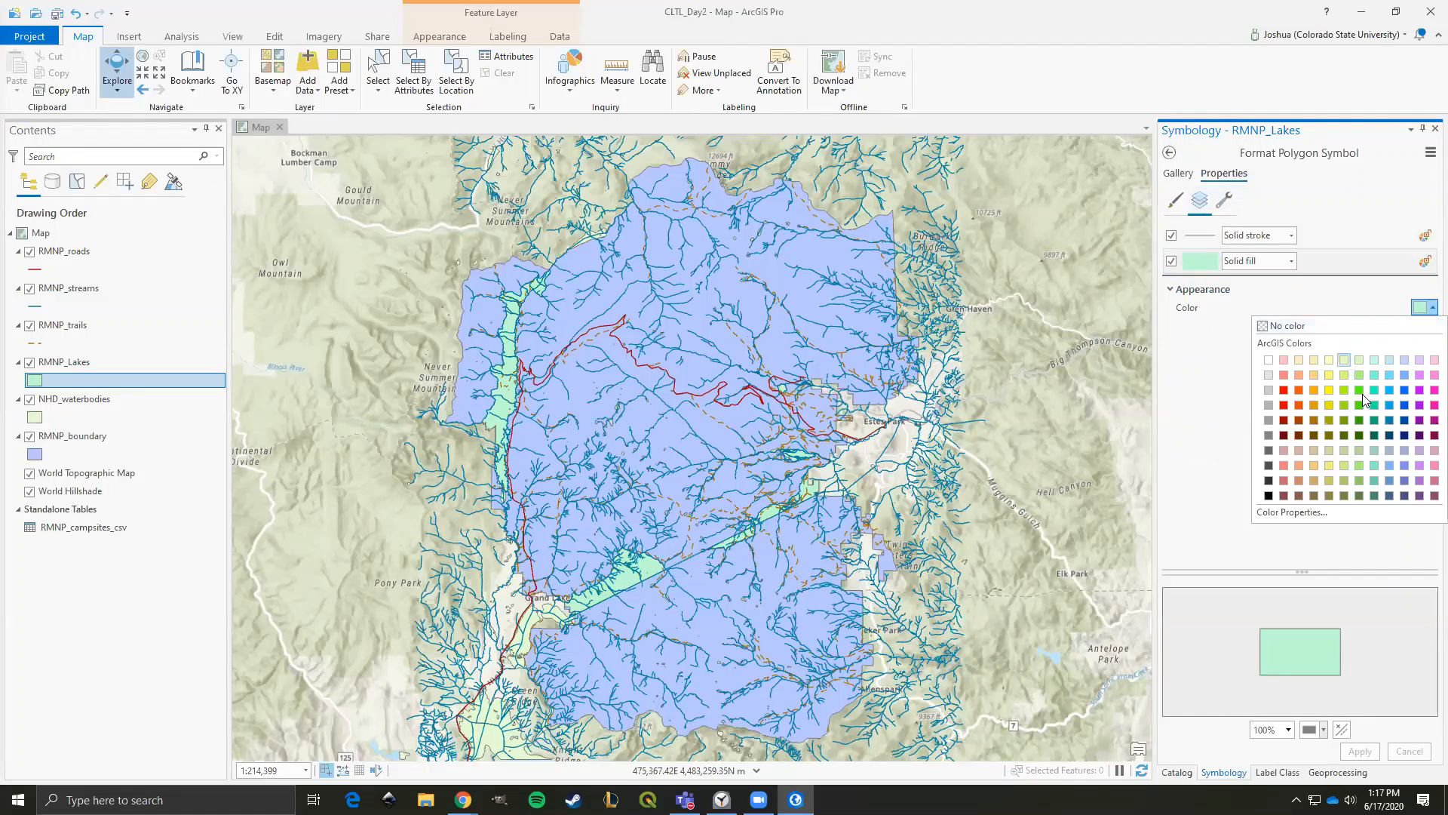
click(1390, 364)
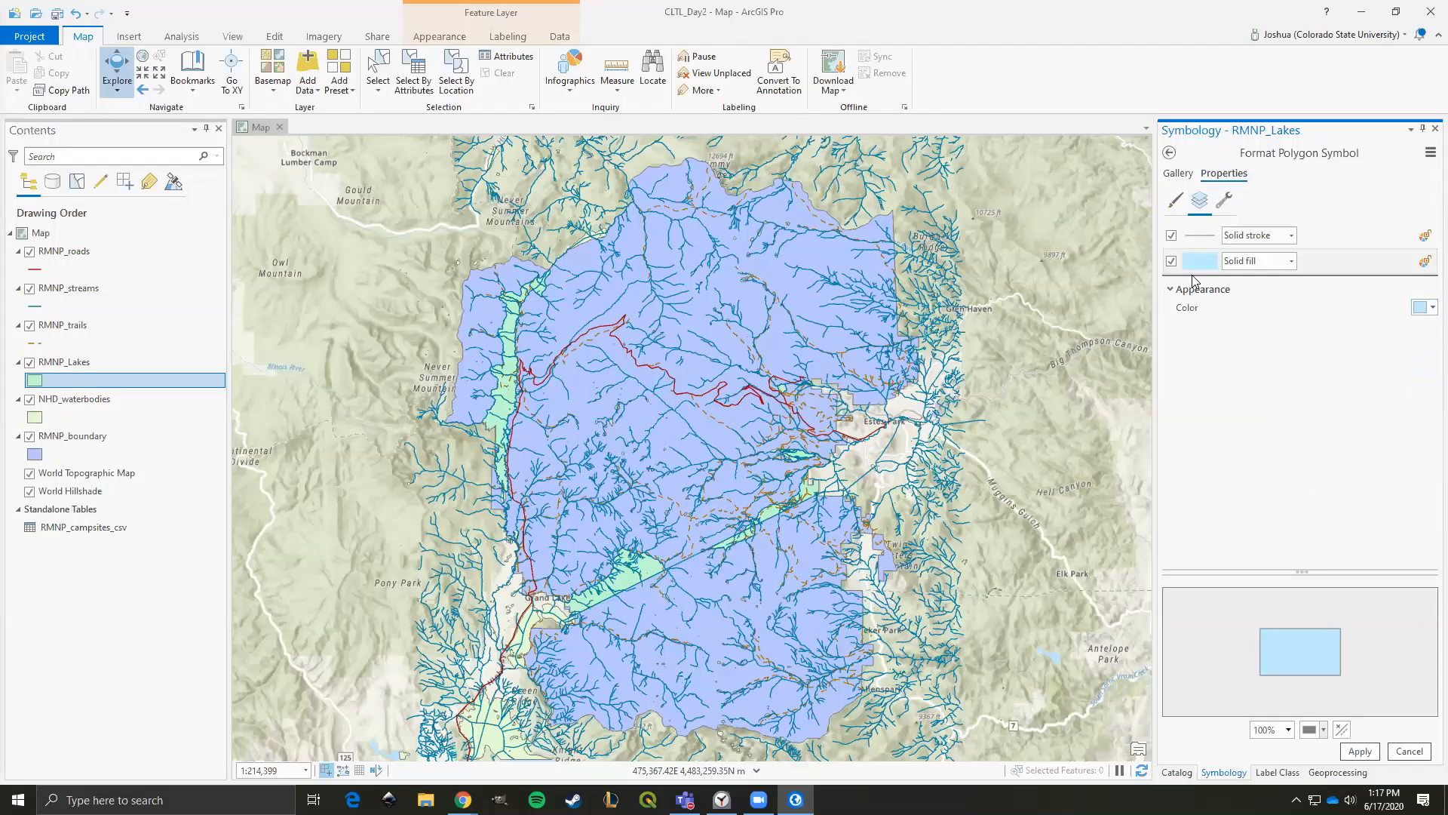
- Set the RMNP_Lakes outline to bright blue with a 1 pt width and apply the symbol changes
click(1202, 236)
click(1424, 307)
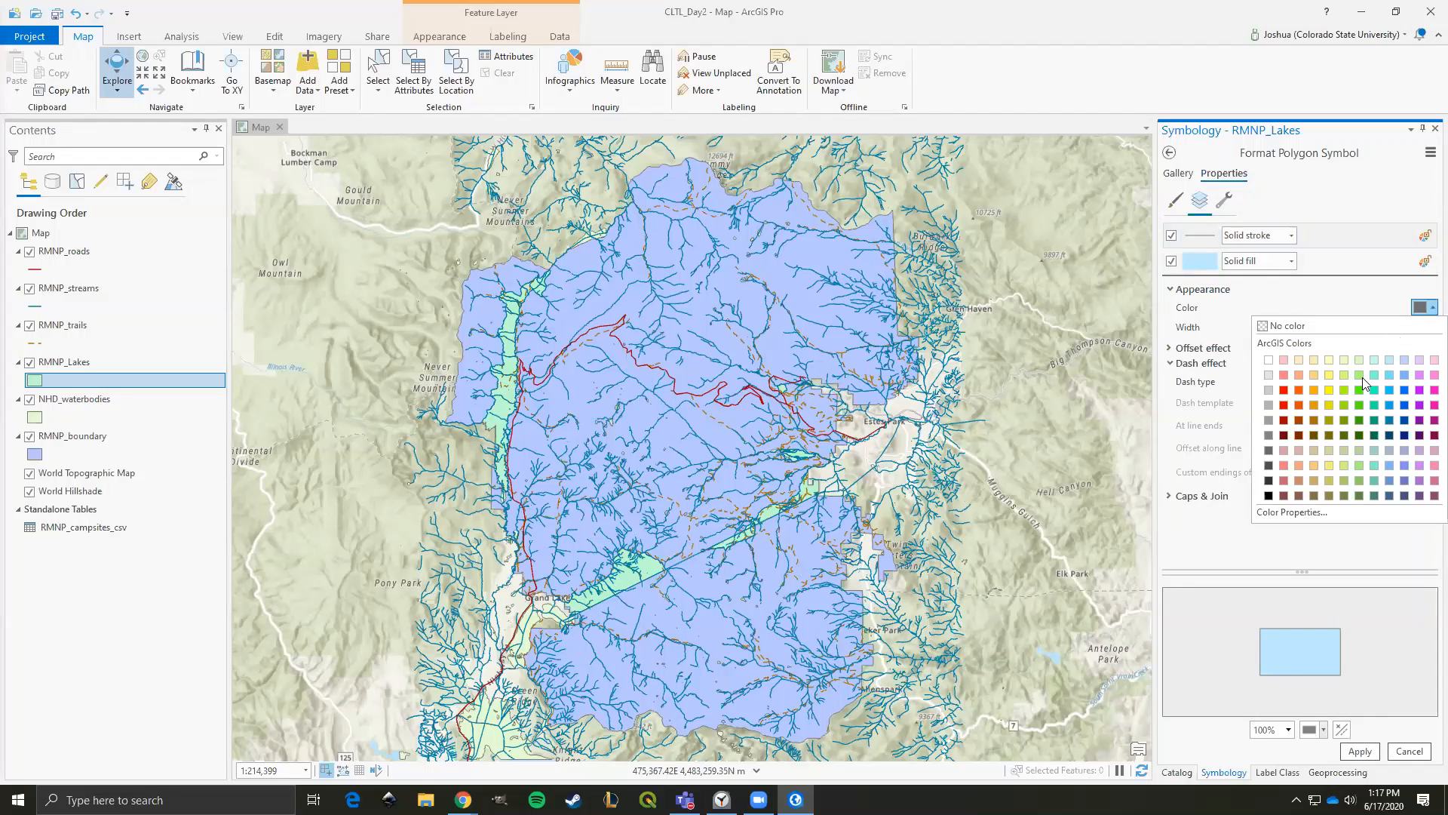
click(1406, 394)
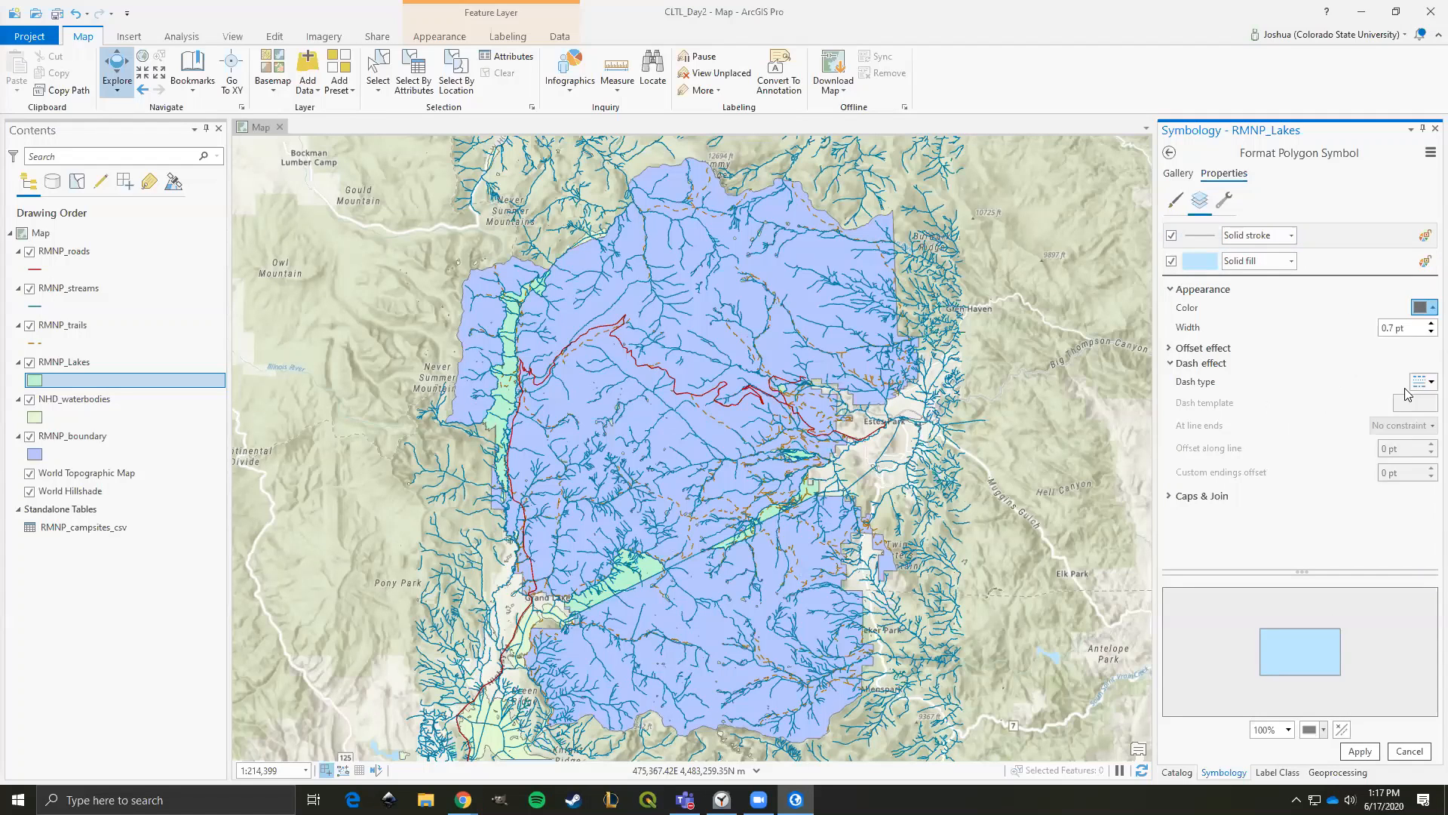
click(1431, 324)
click(1359, 752)
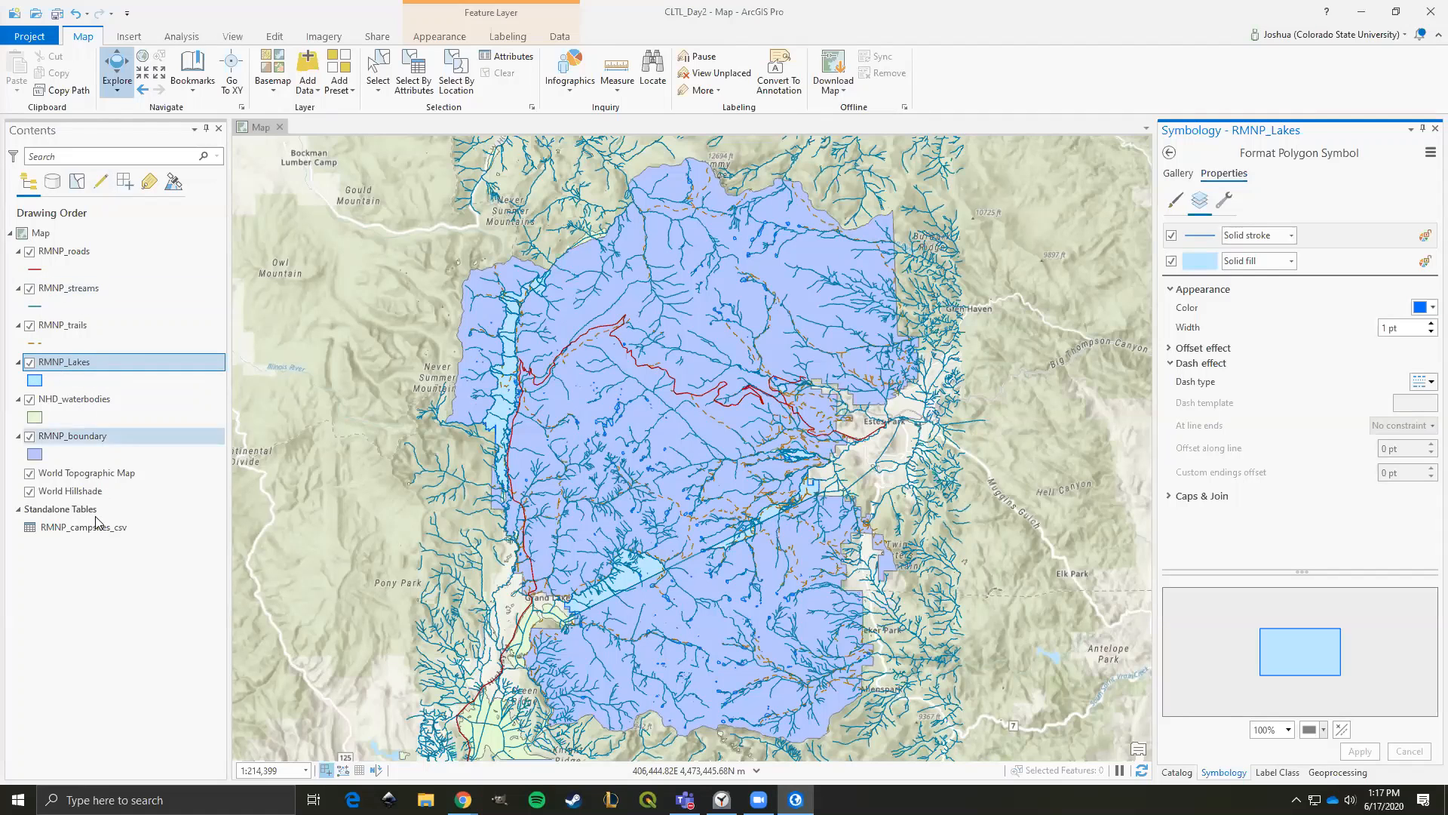
click(437, 38)
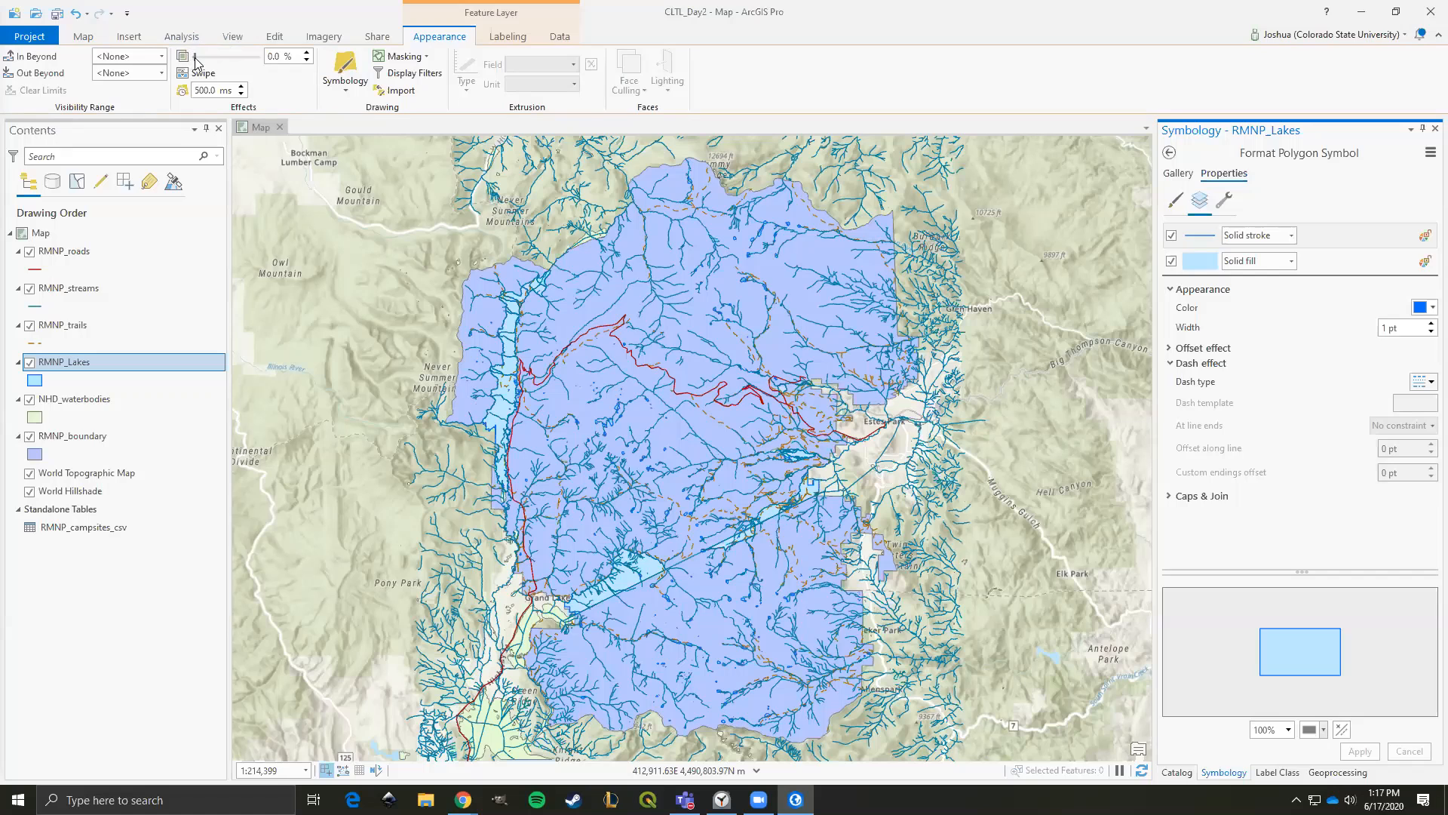
mouse_move(195, 60)
mouse_down()
mouse_move(240, 63)
mouse_move(188, 66)
mouse_up()
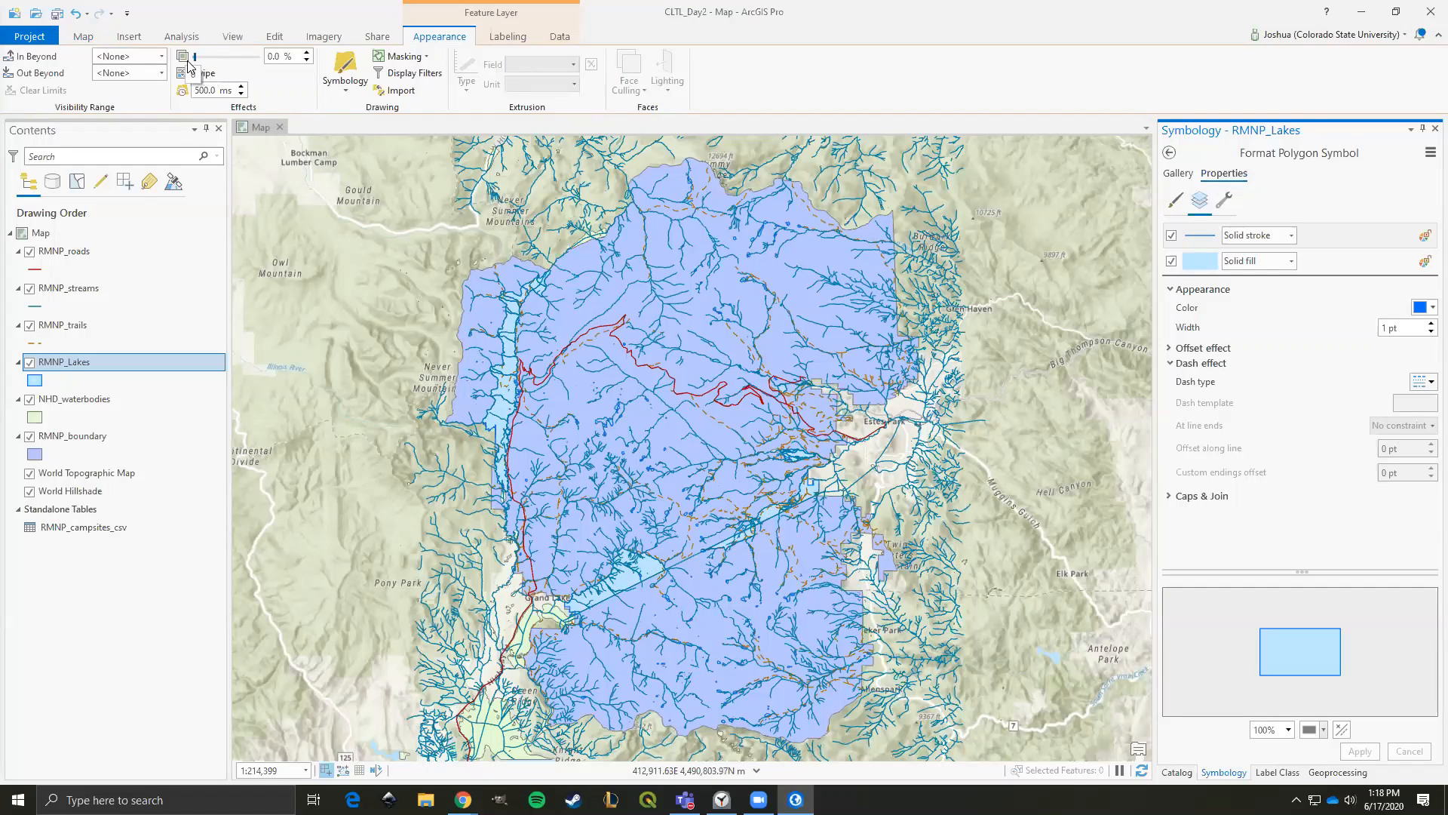
- Give the RMNP_boundary polygon a green solid fill of RGB 122, 199, 40 with 73% transparency
click(34, 454)
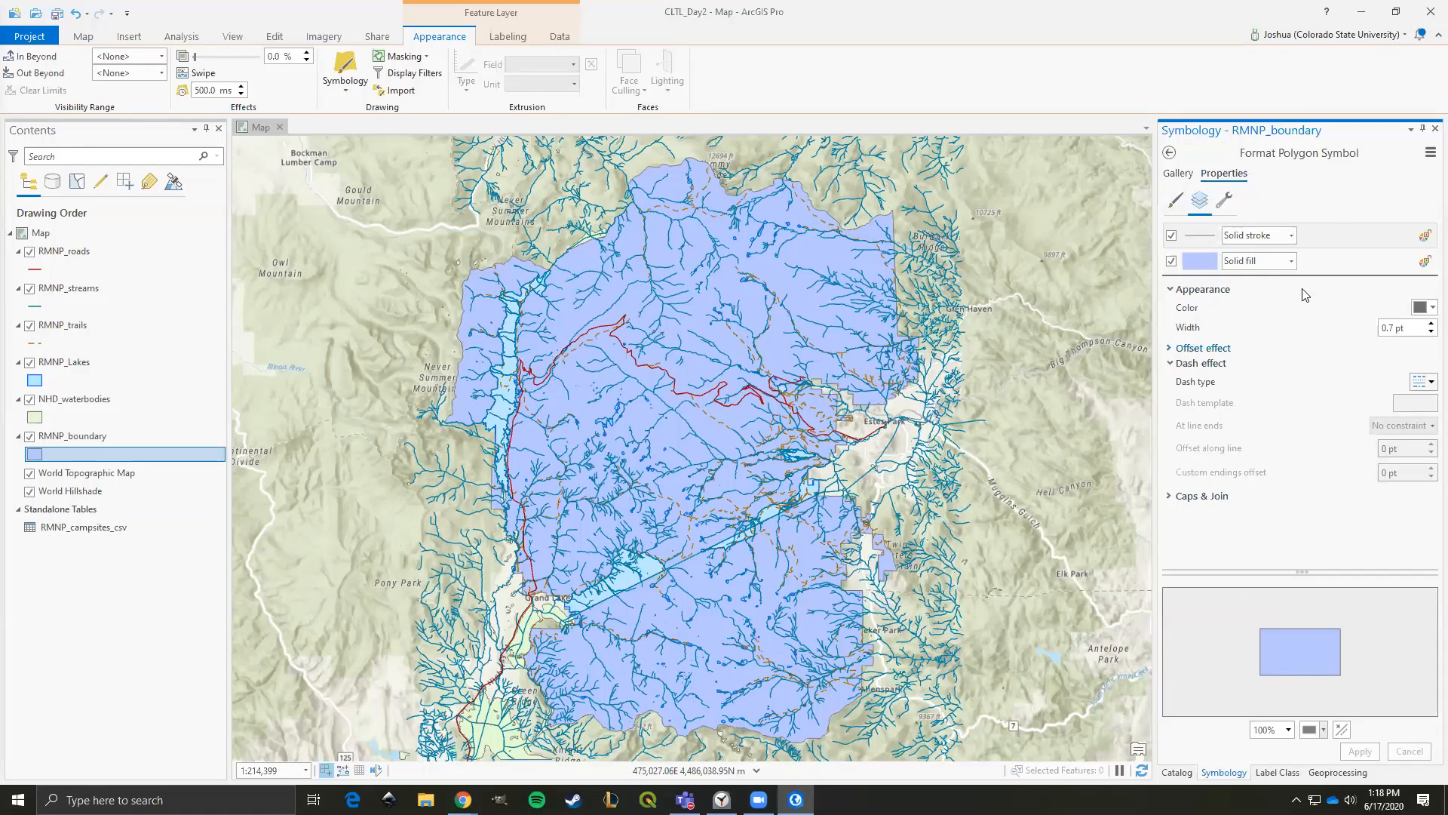
click(1204, 264)
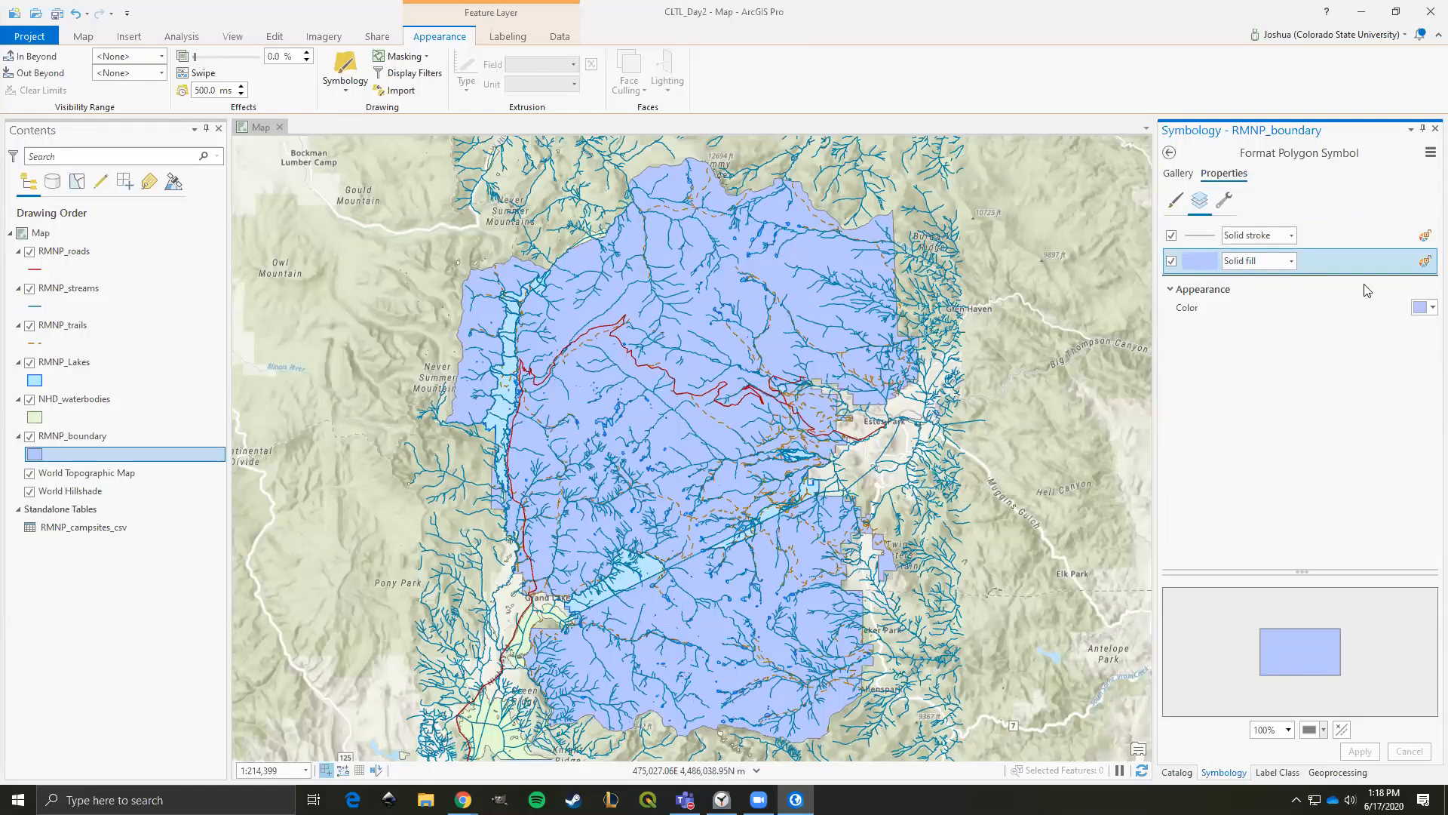
click(1426, 309)
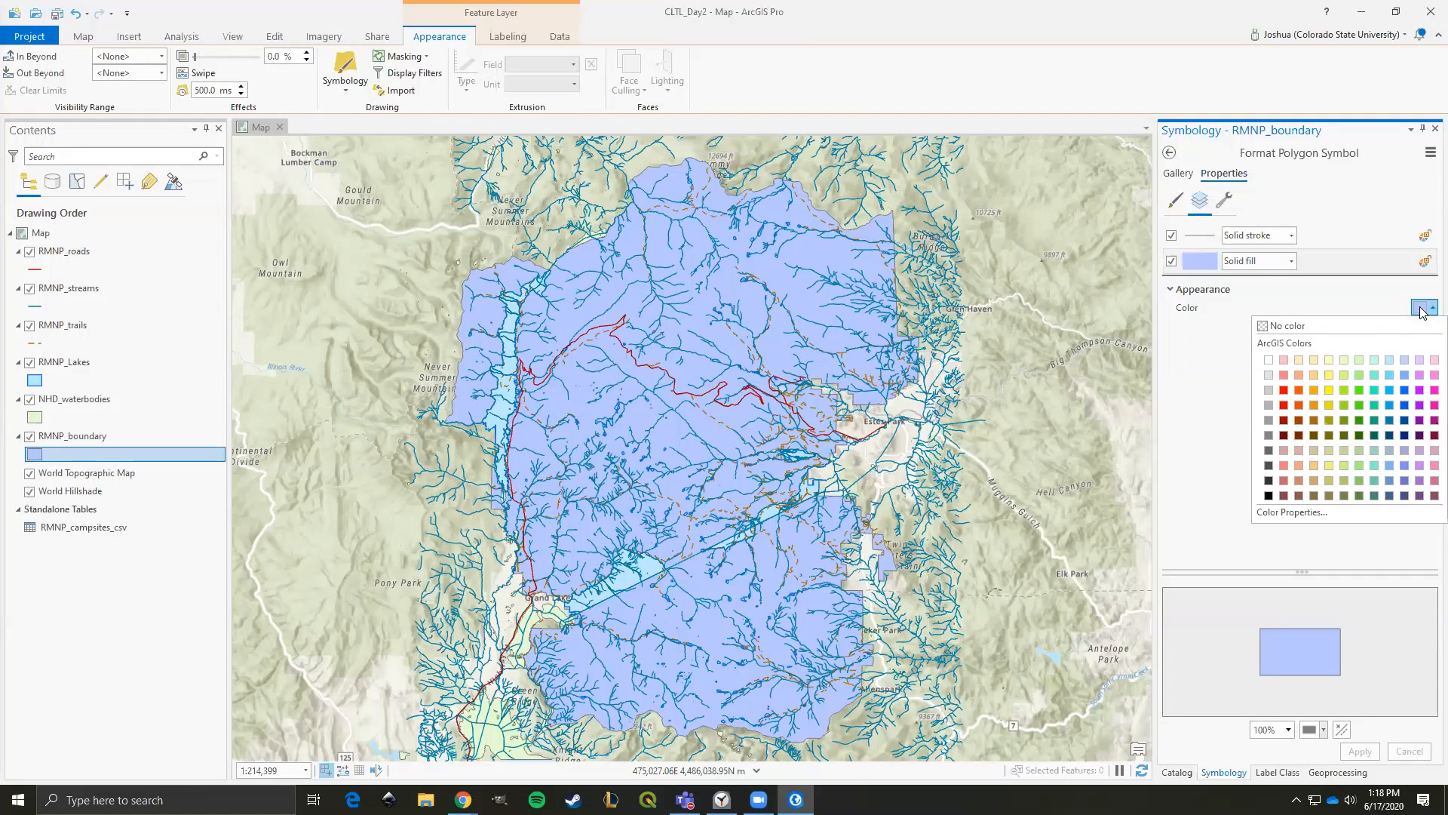
click(1425, 310)
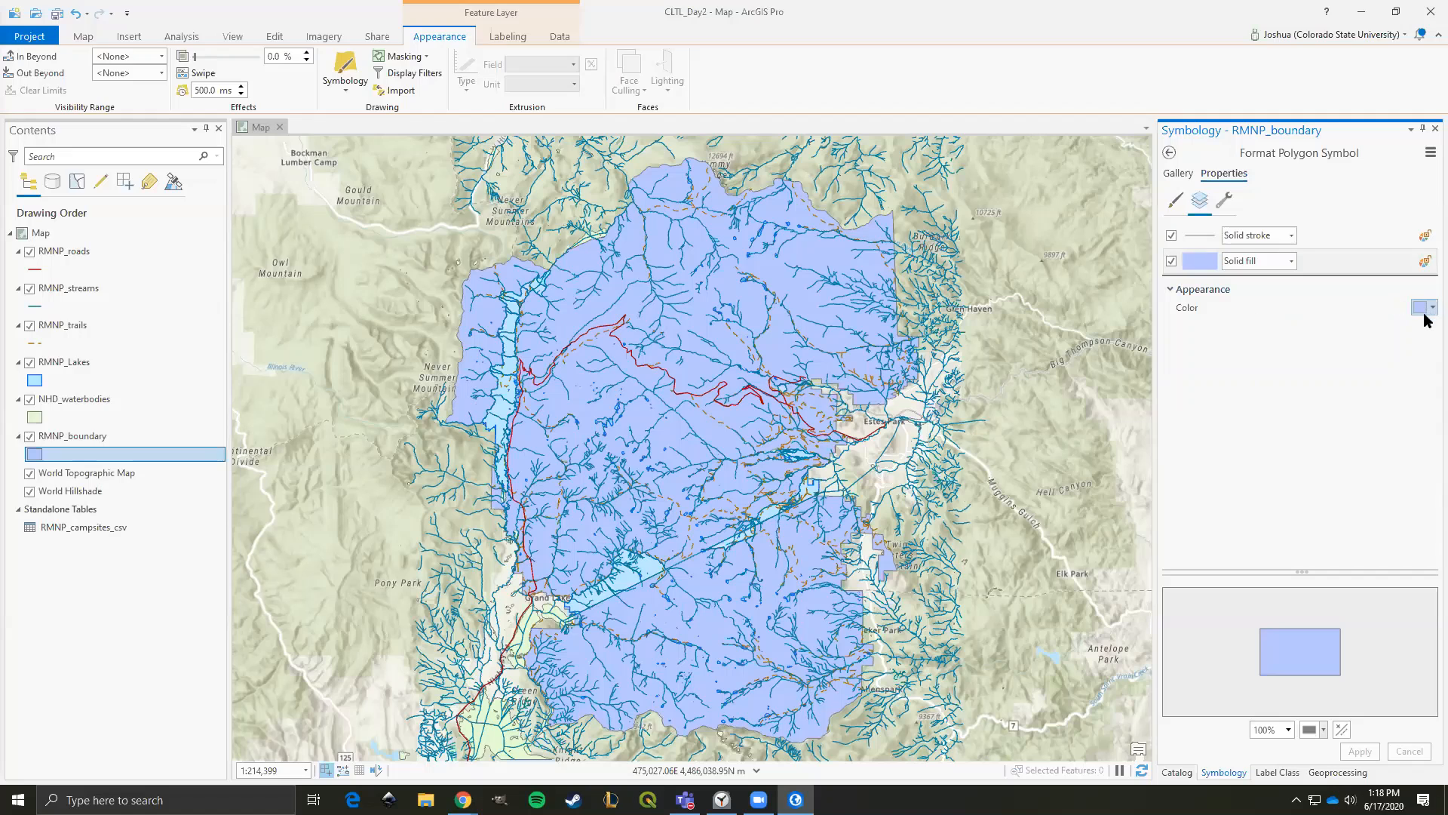
click(1426, 311)
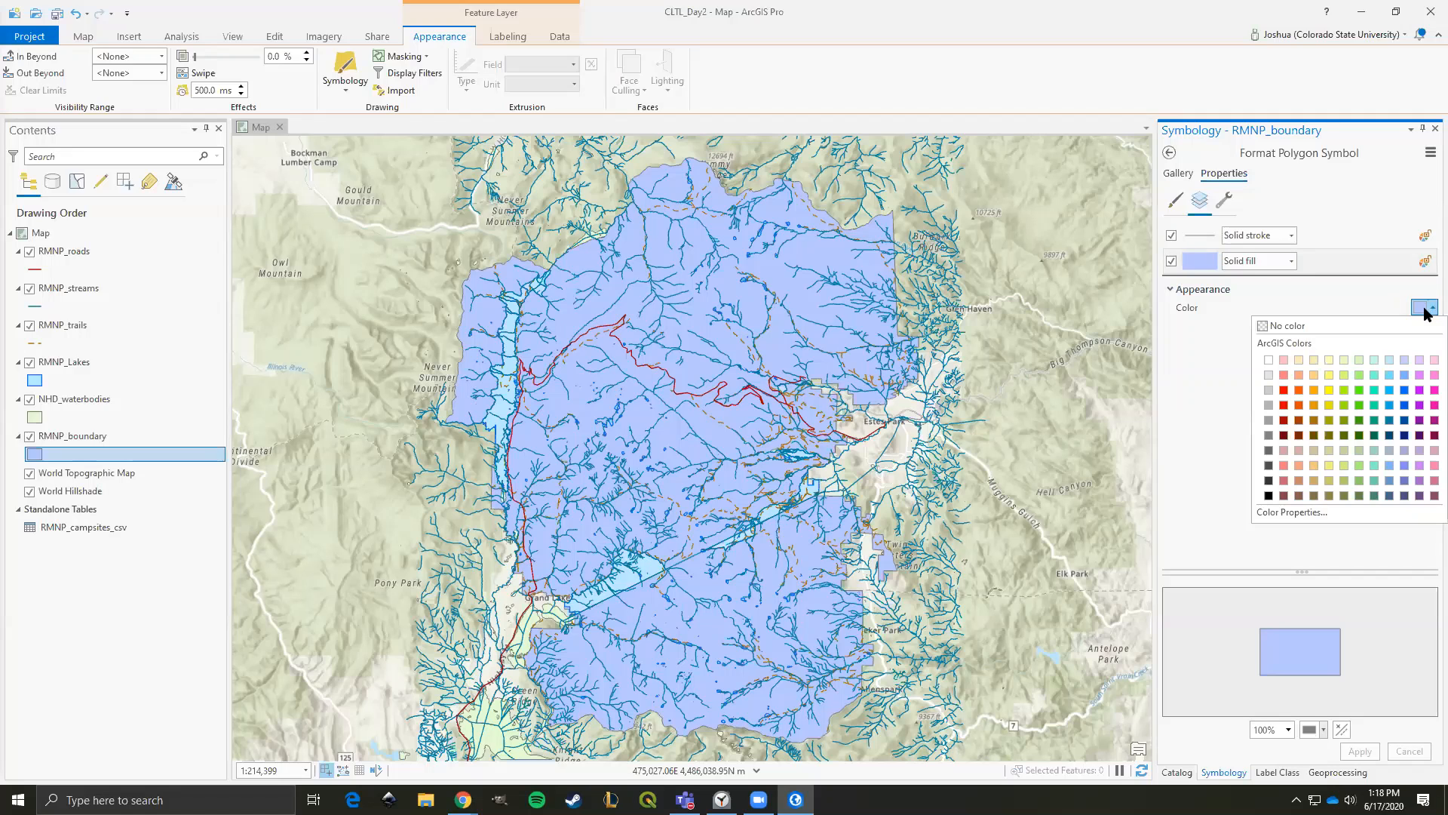
click(1285, 513)
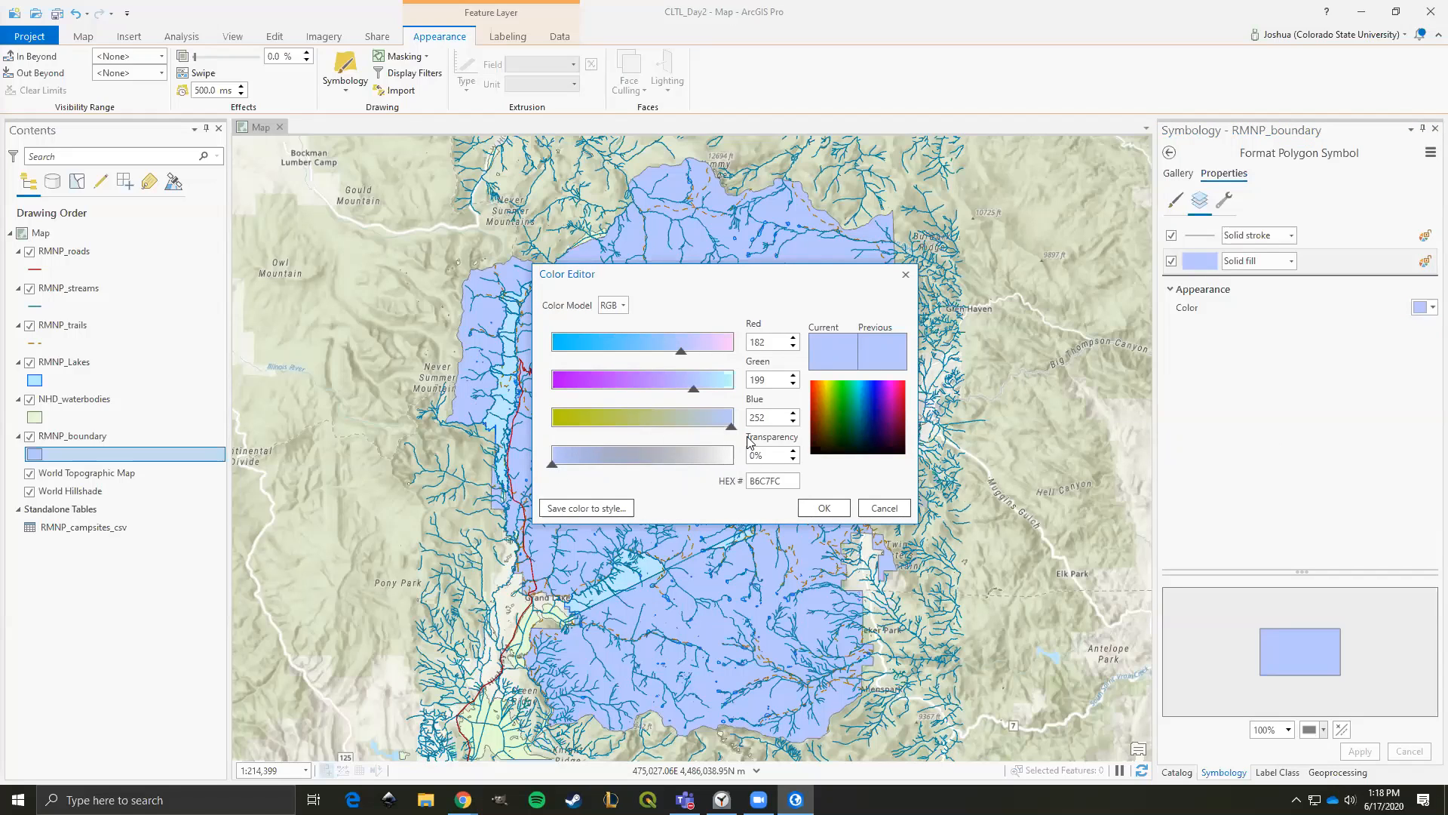
drag(553, 468, 688, 463)
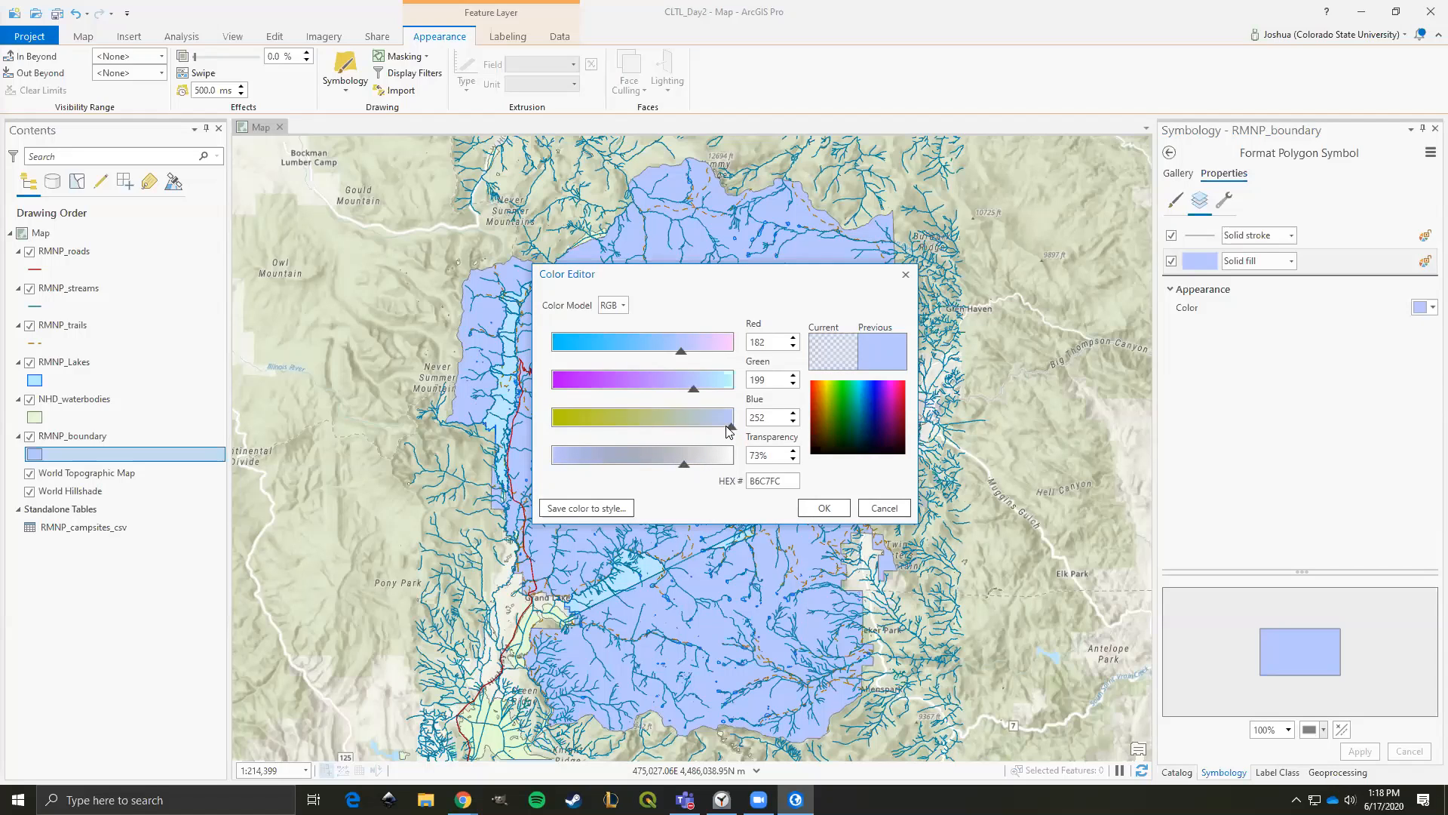
drag(732, 428, 585, 437)
drag(683, 356, 640, 360)
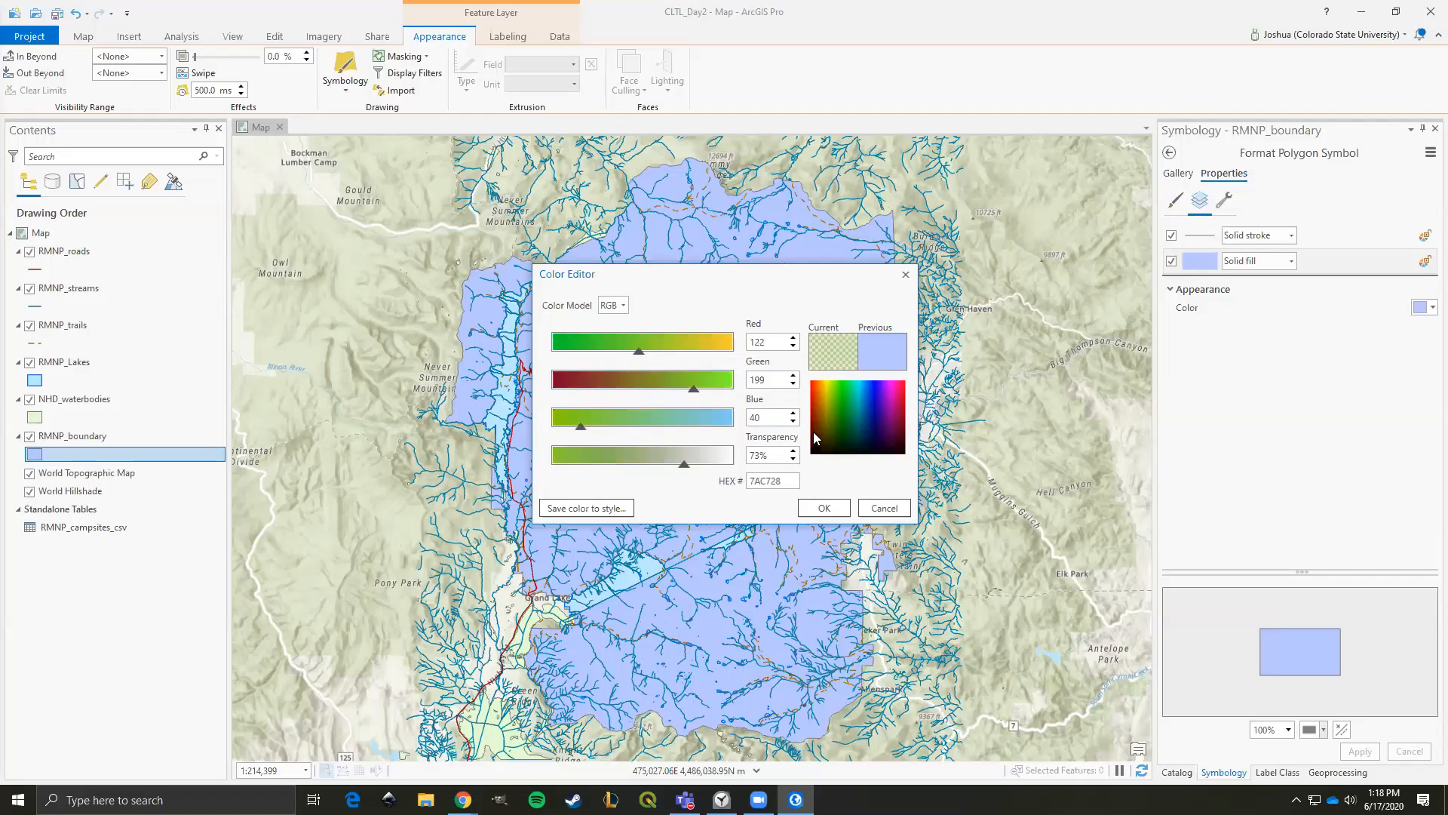
click(823, 509)
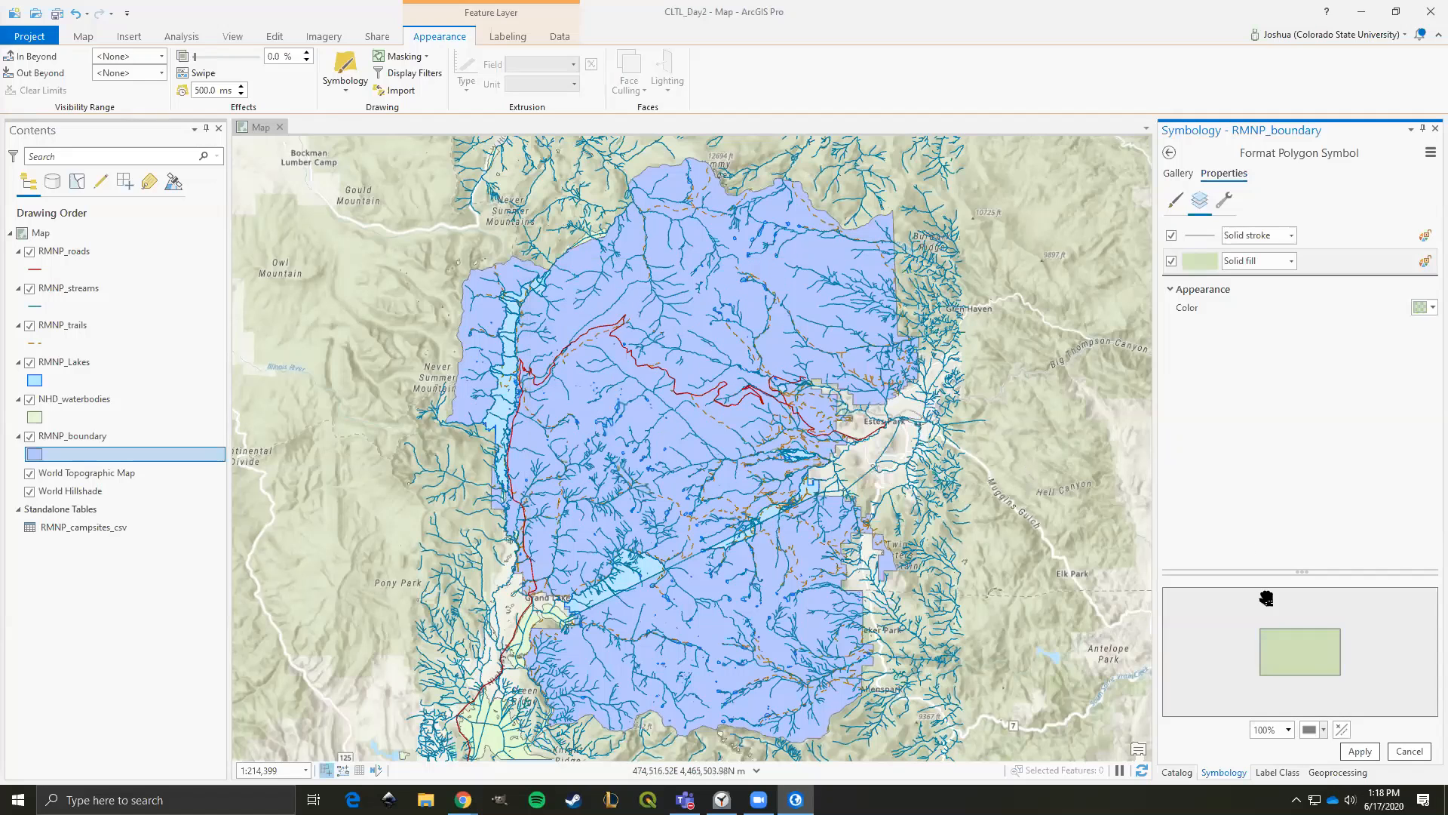
- Set the RMNP_boundary outline to dark green with a 1 pt width and apply the symbol changes
click(1192, 238)
click(1425, 307)
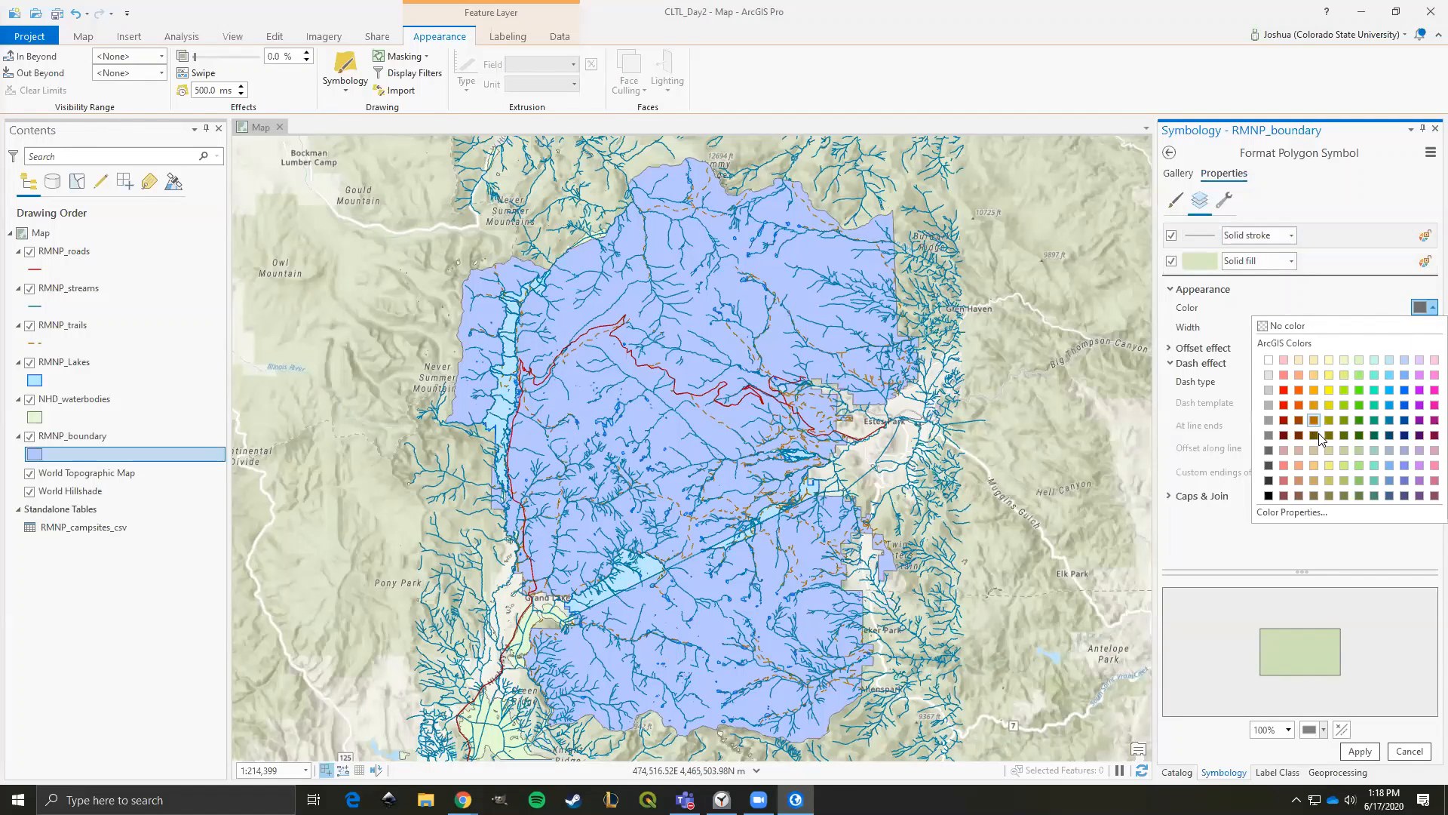
click(1331, 436)
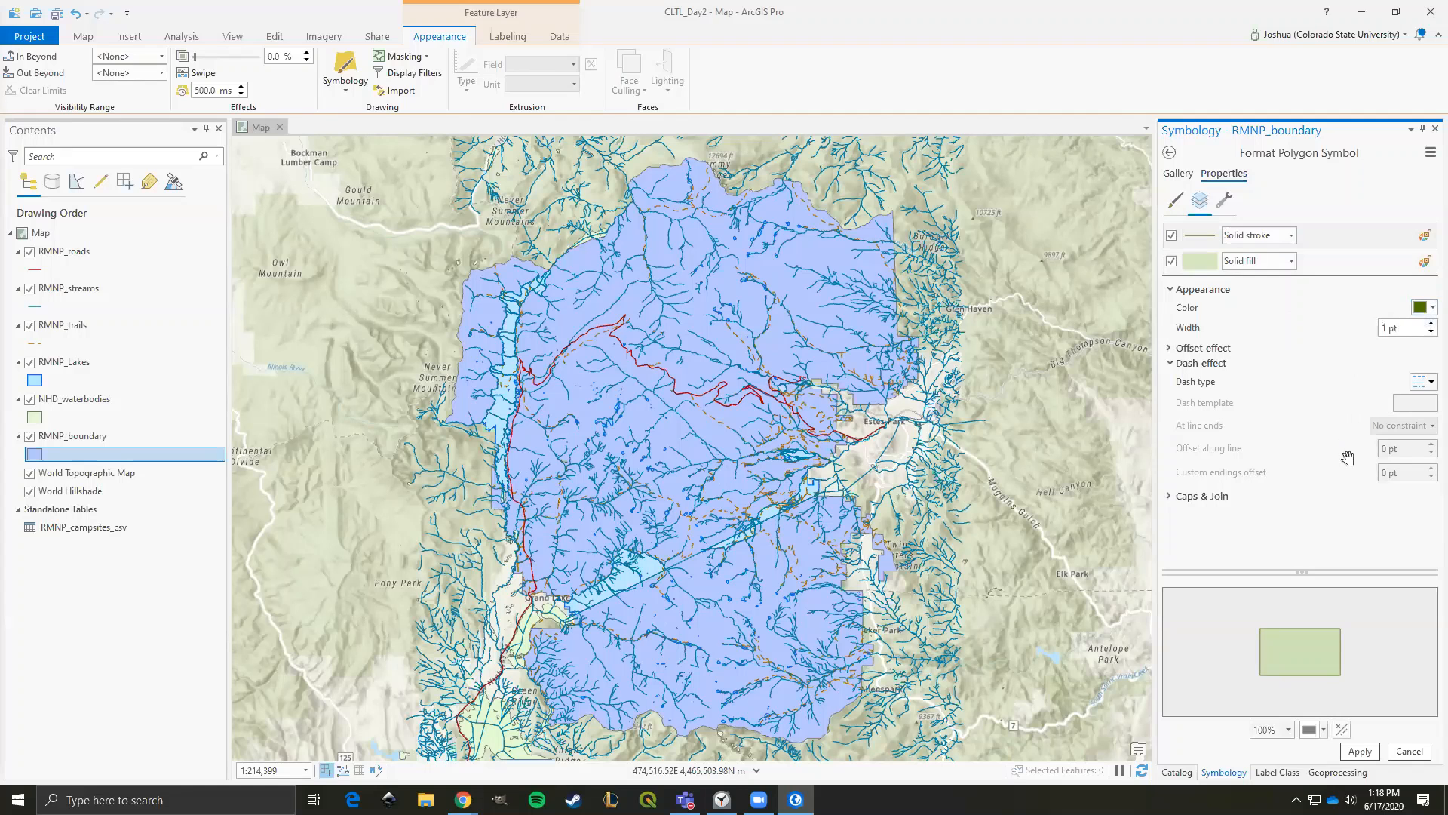
click(1360, 750)
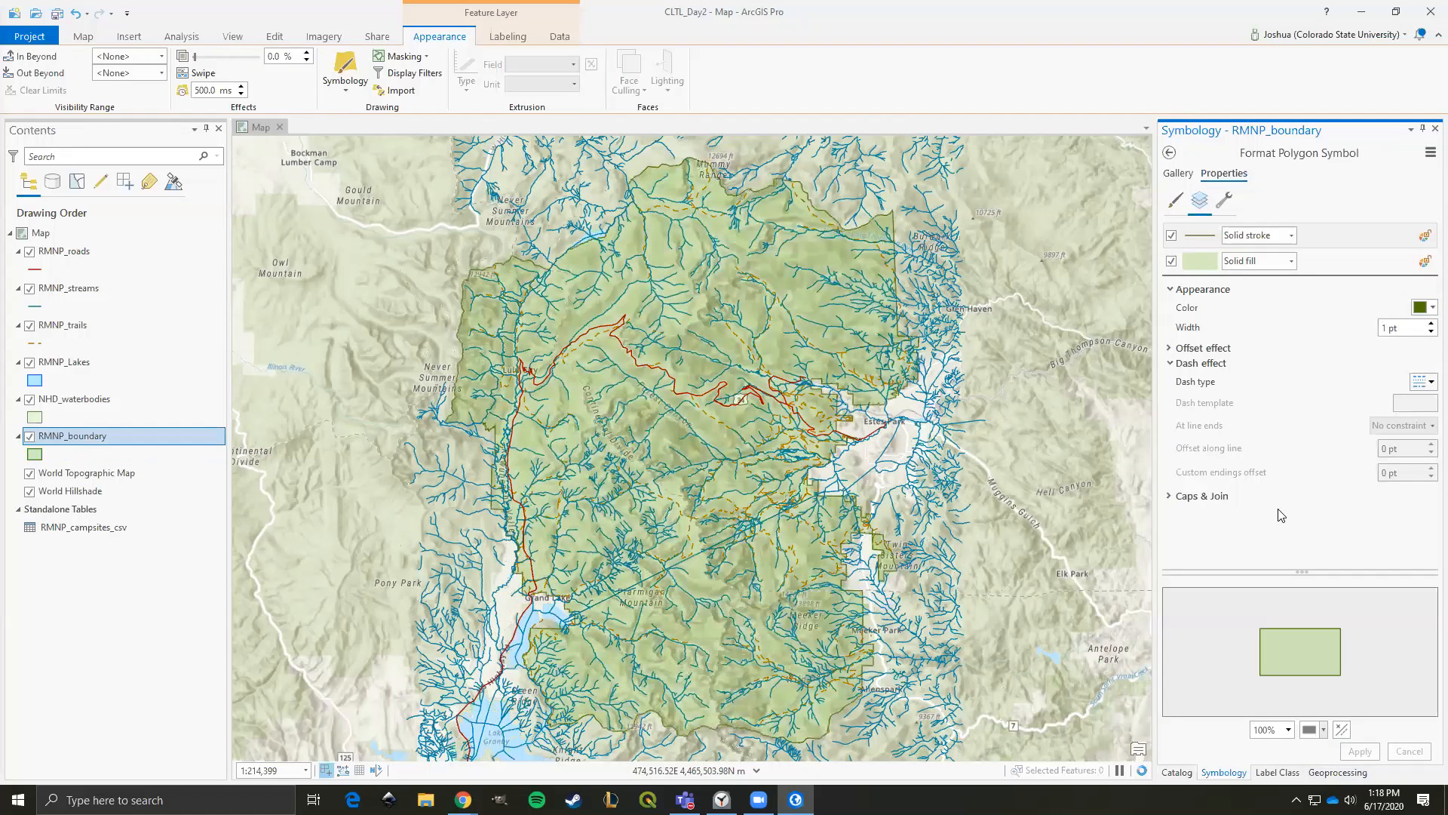